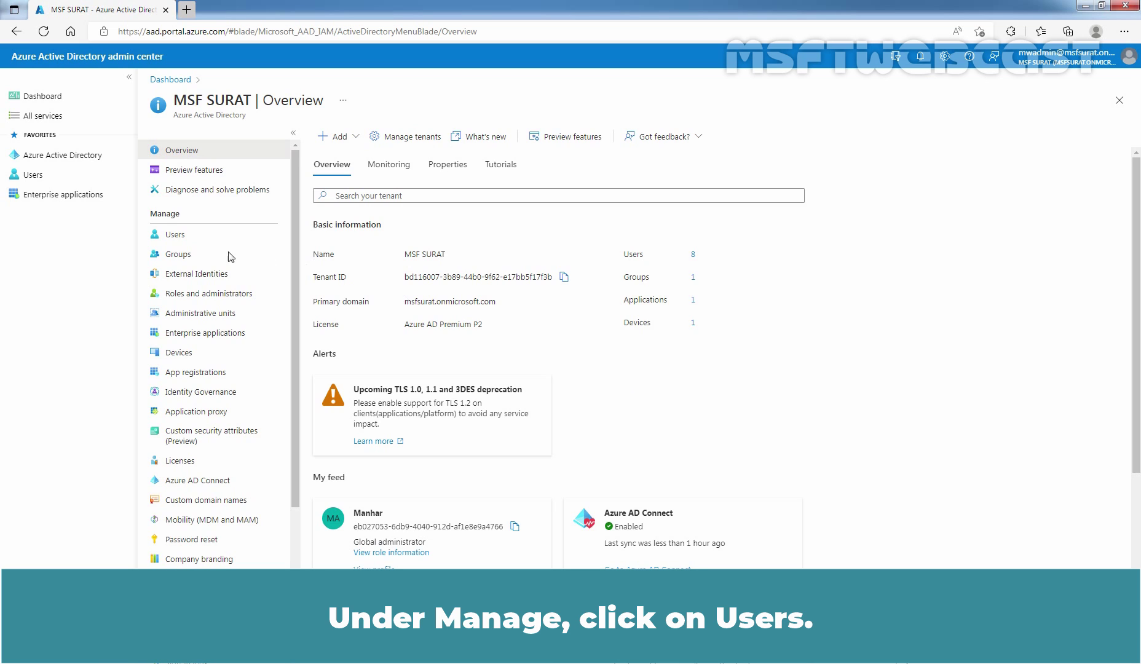
Open the first test user's Enterprise Mobility + Security E5 license to view its plans, including Microsoft Intune.
click(188, 237)
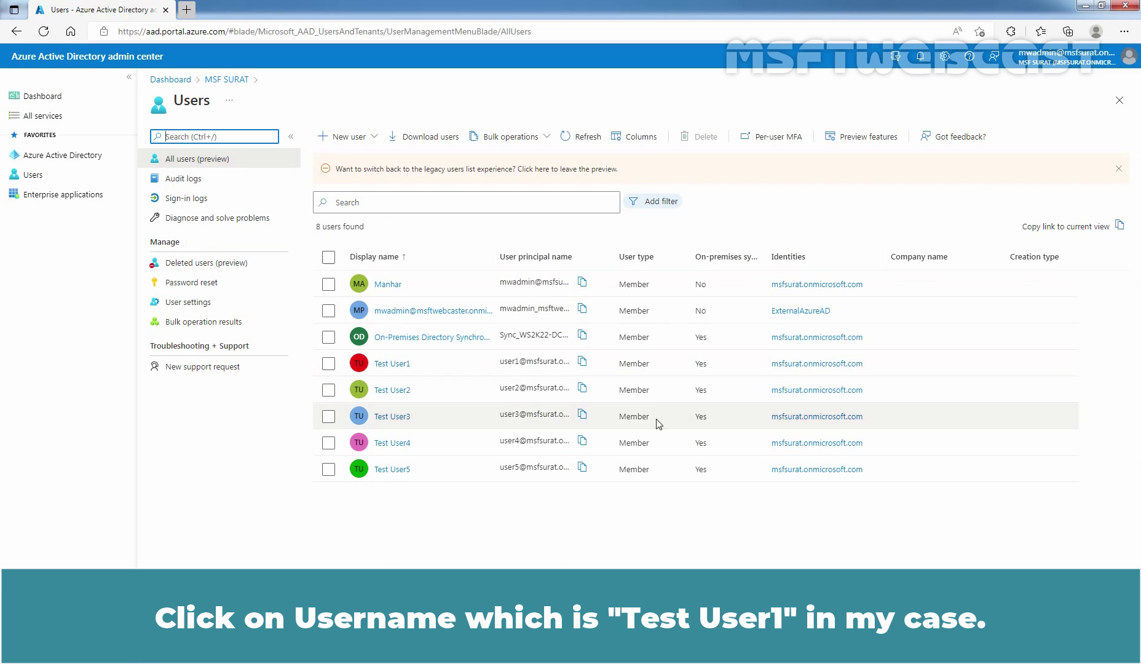
click(393, 364)
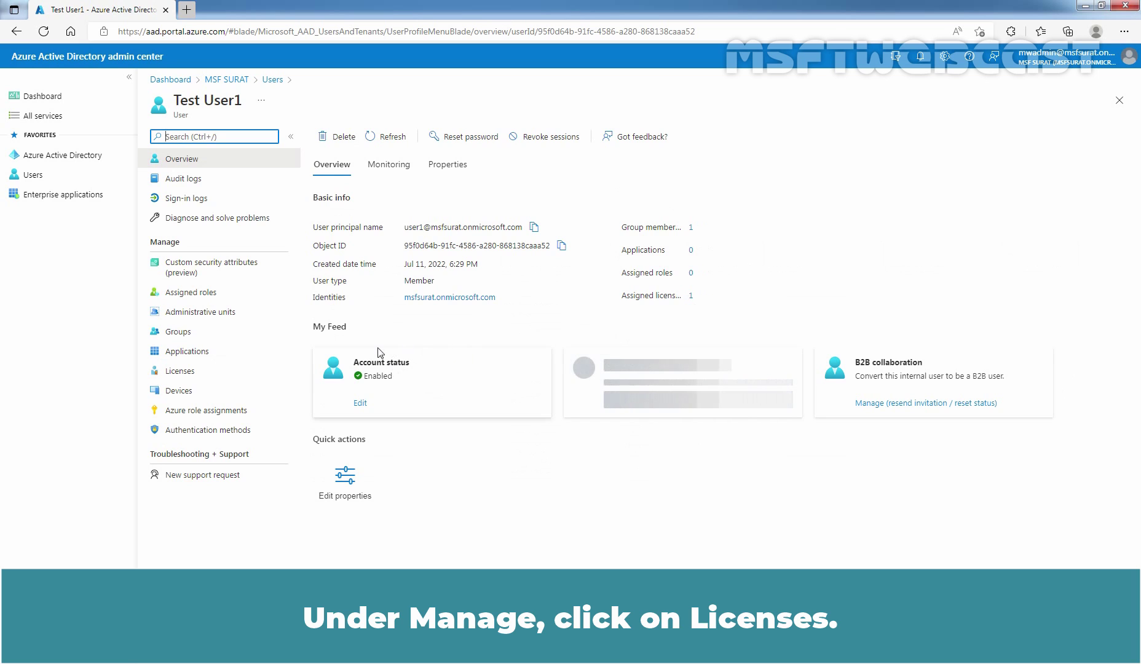
click(177, 376)
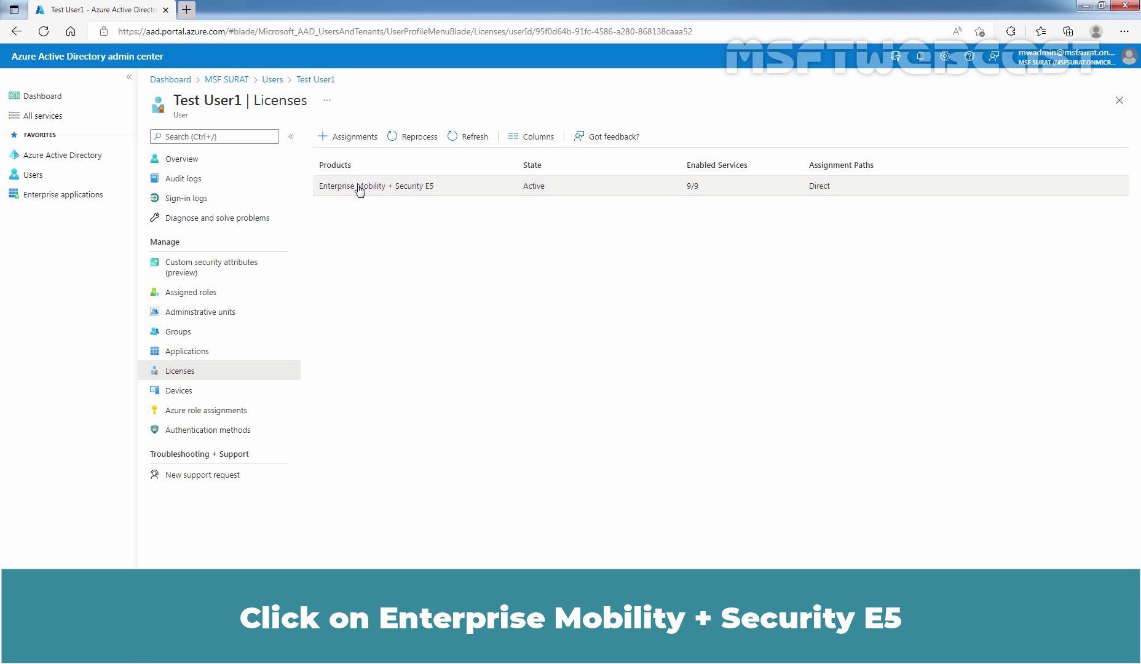
click(399, 187)
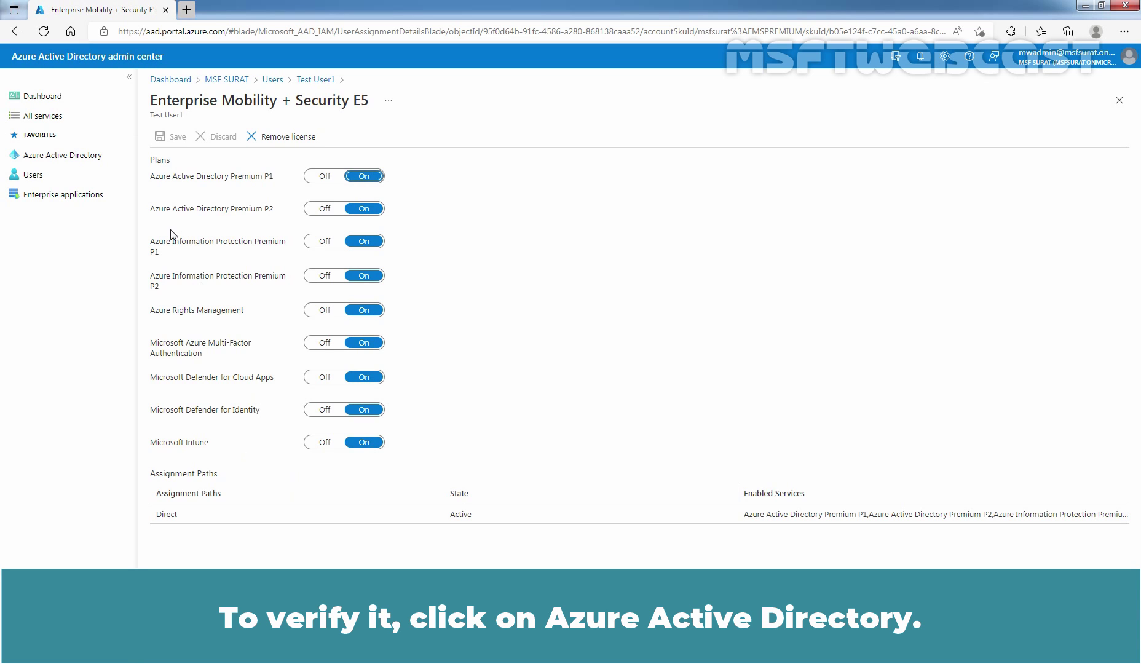
Open Microsoft Intune under Mobility (MDM and MAM) to confirm the MDM user scope is All.
click(66, 157)
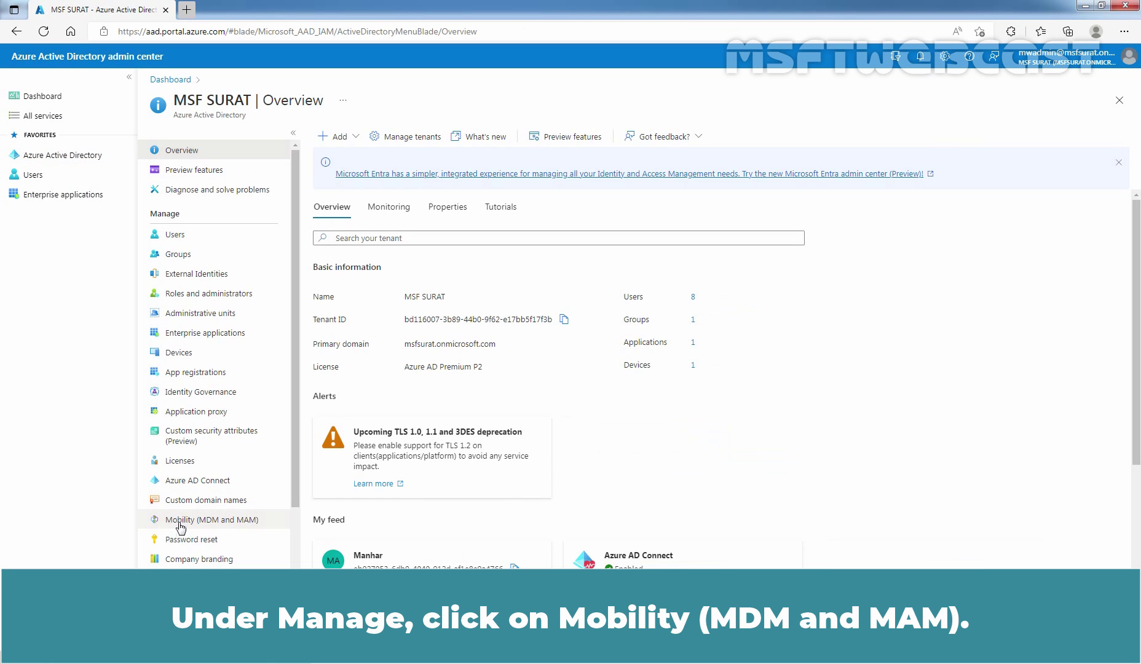
click(215, 526)
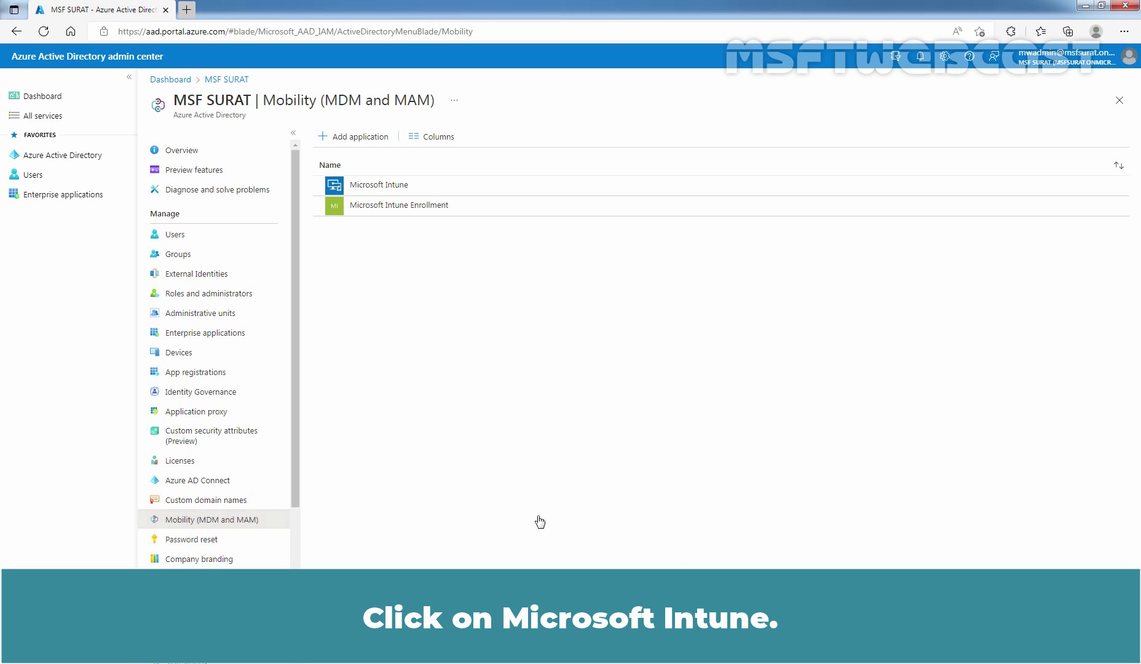
click(373, 185)
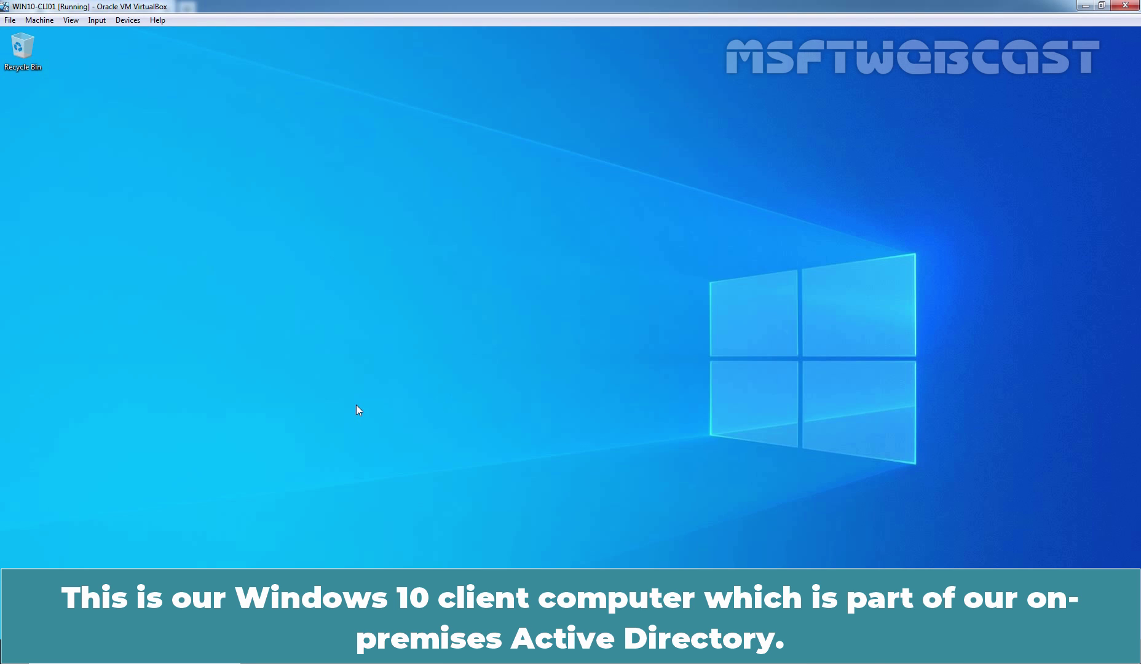
Check the client is Windows 10 version 21H1 with winver, then open the System About page.
key(super+r)
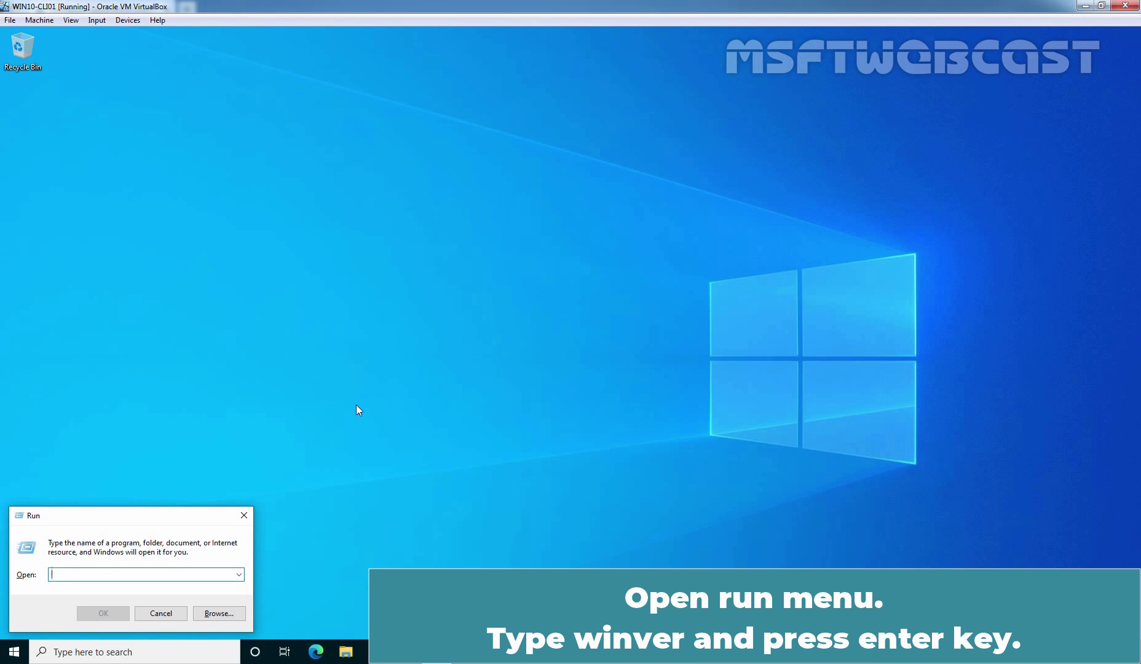
text(winver)
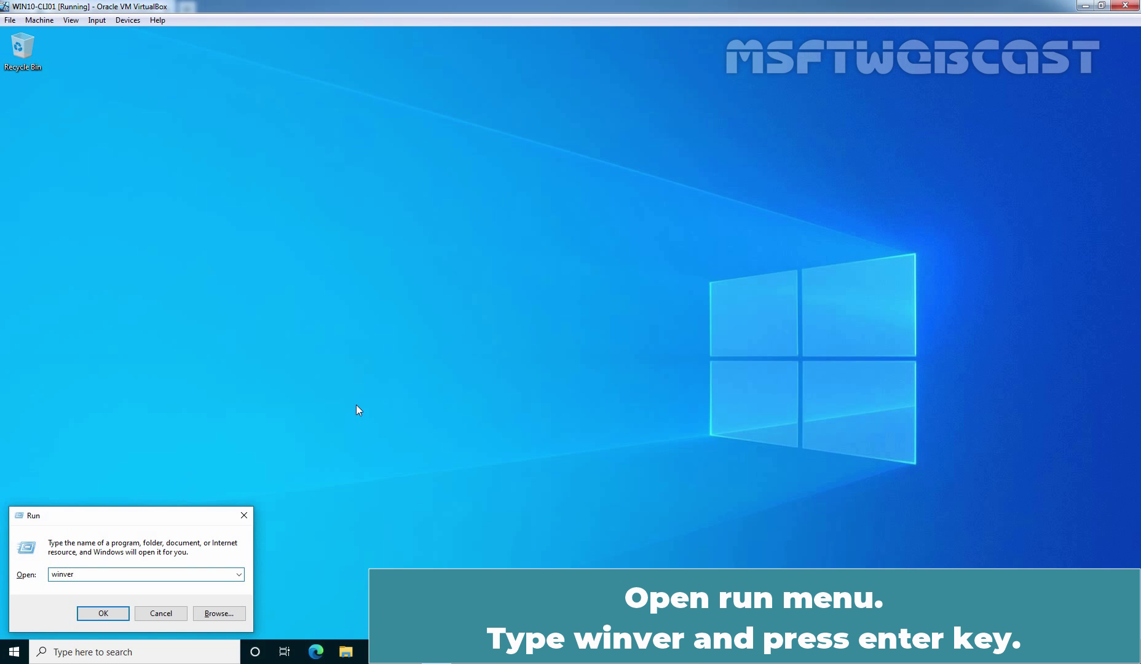
key(Return)
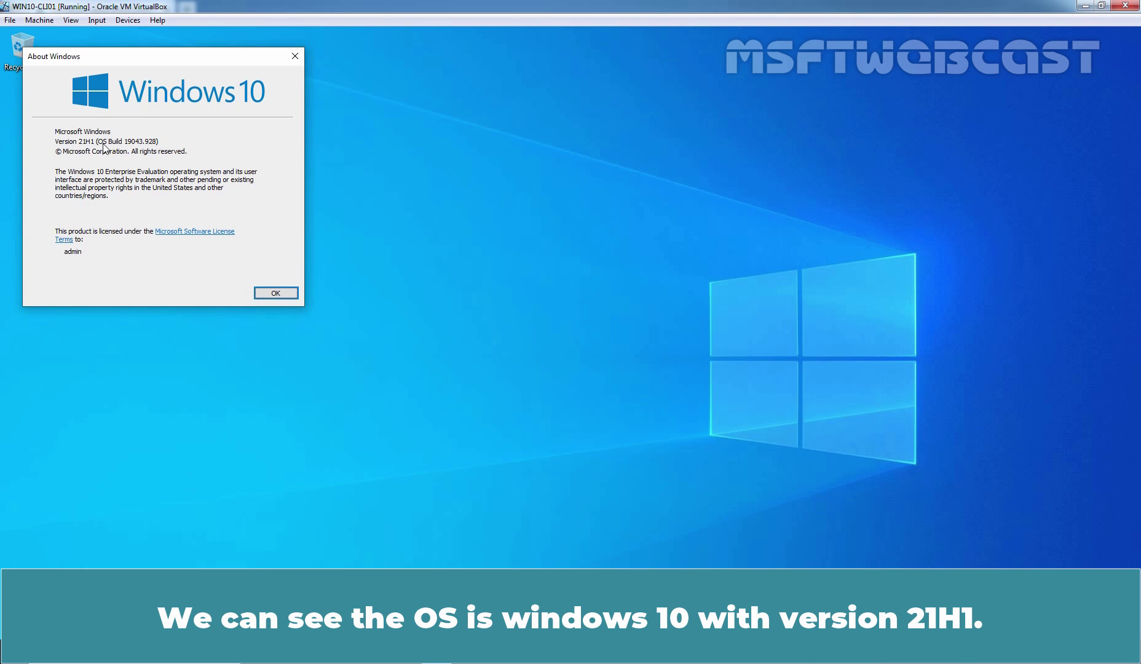
click(271, 296)
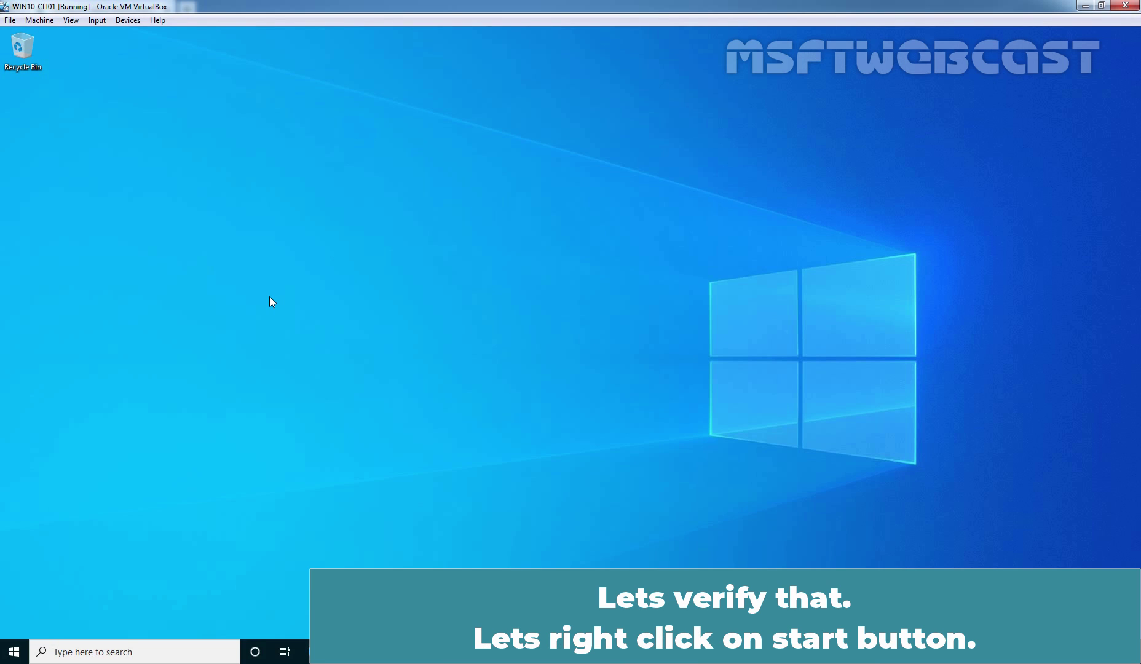
right_click(15, 651)
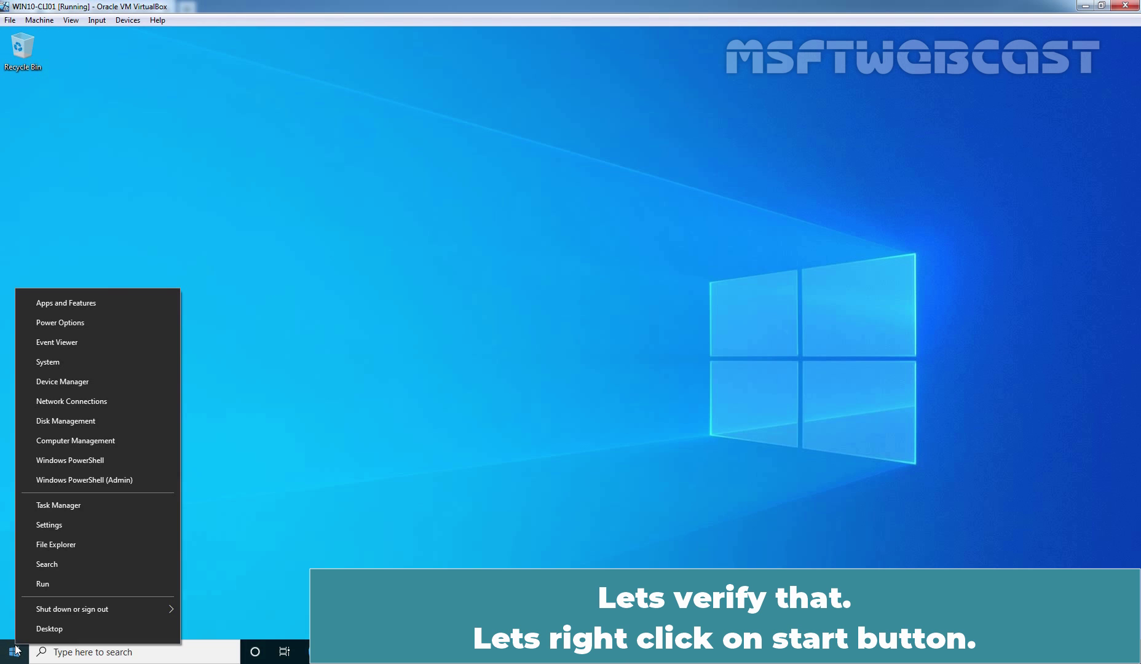
click(68, 360)
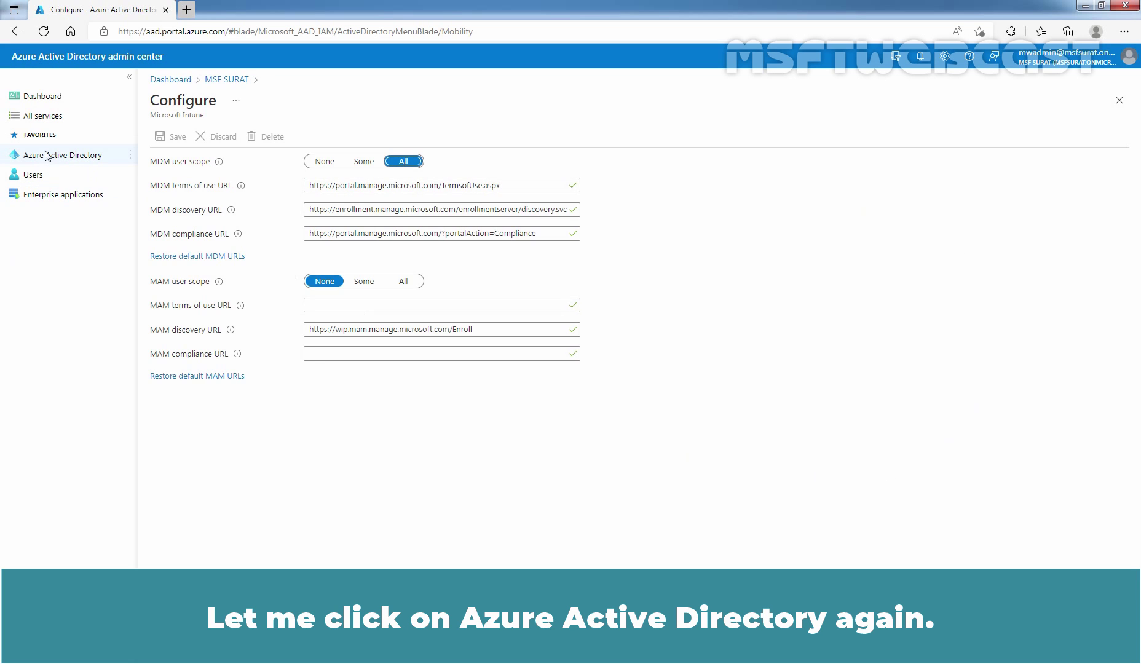
List all directory devices to find WIN10-CLI01 shown as Hybrid Azure AD joined.
click(55, 157)
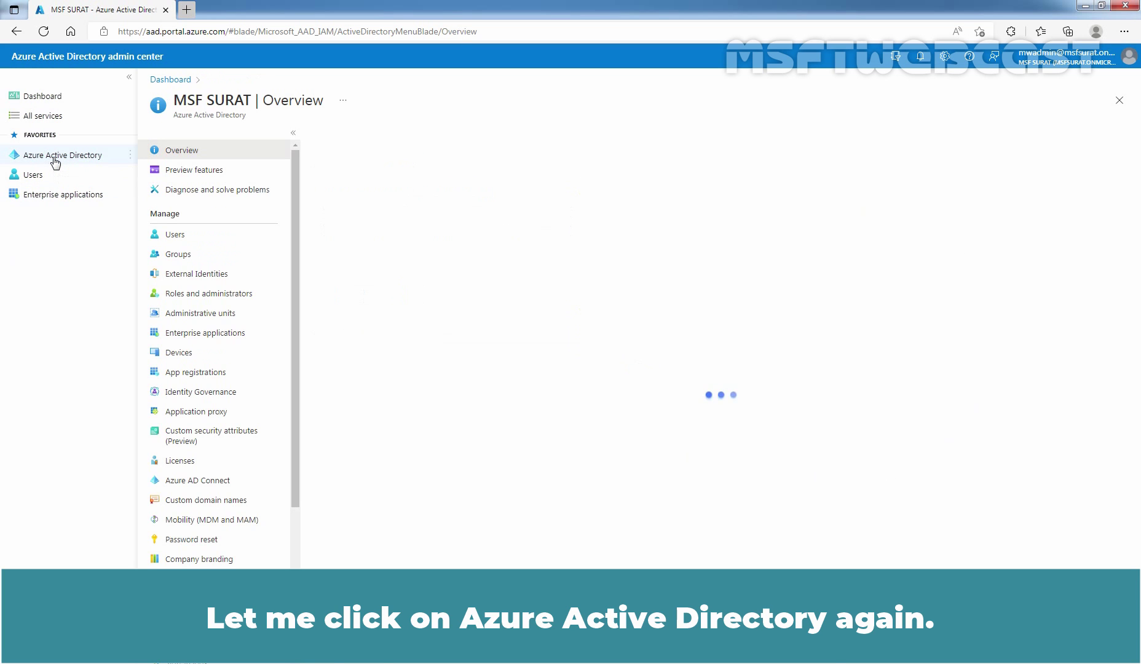
click(179, 353)
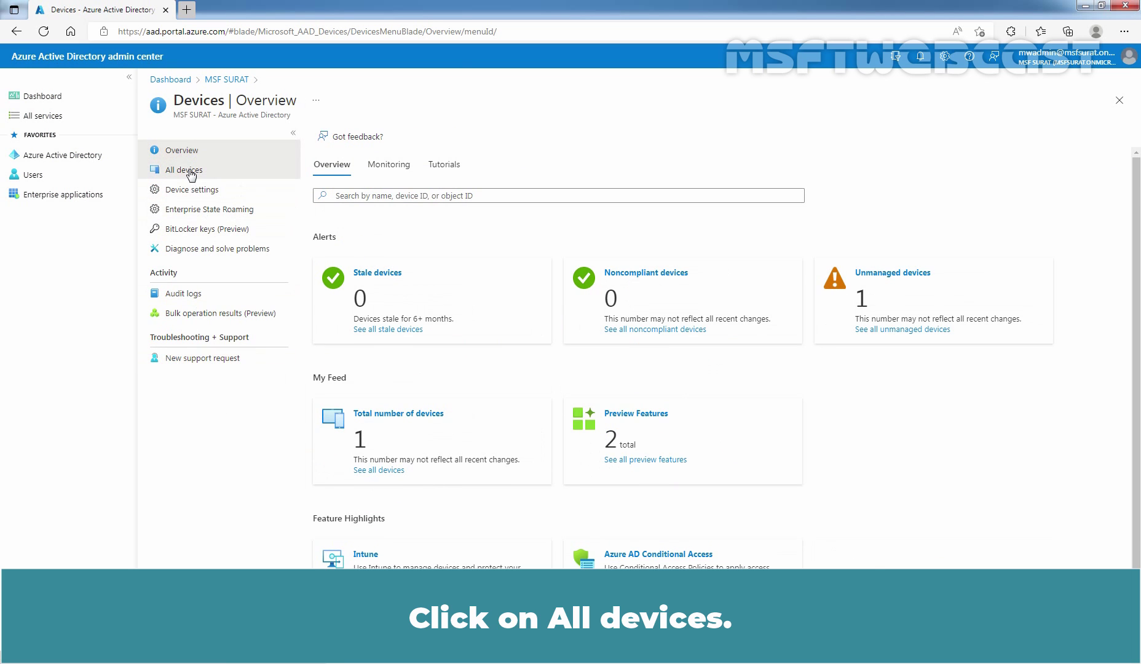
click(190, 172)
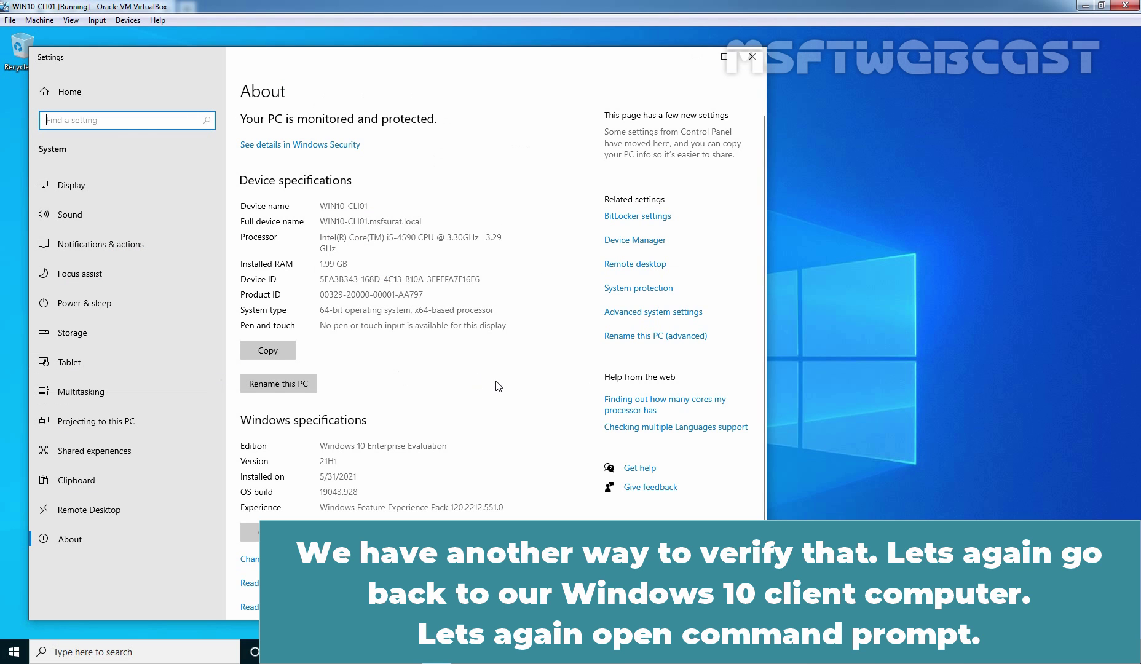
Run dsregcmd /status in a Command Prompt to check the device's join state.
key(super+r)
text(c)
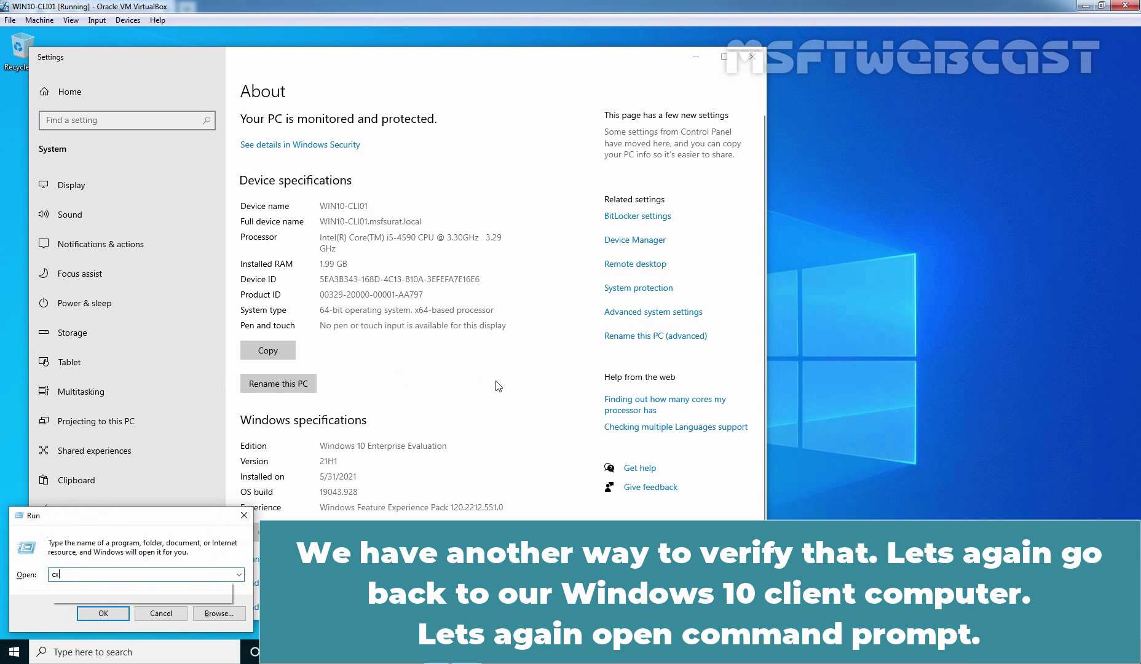
text(md)
key(Return)
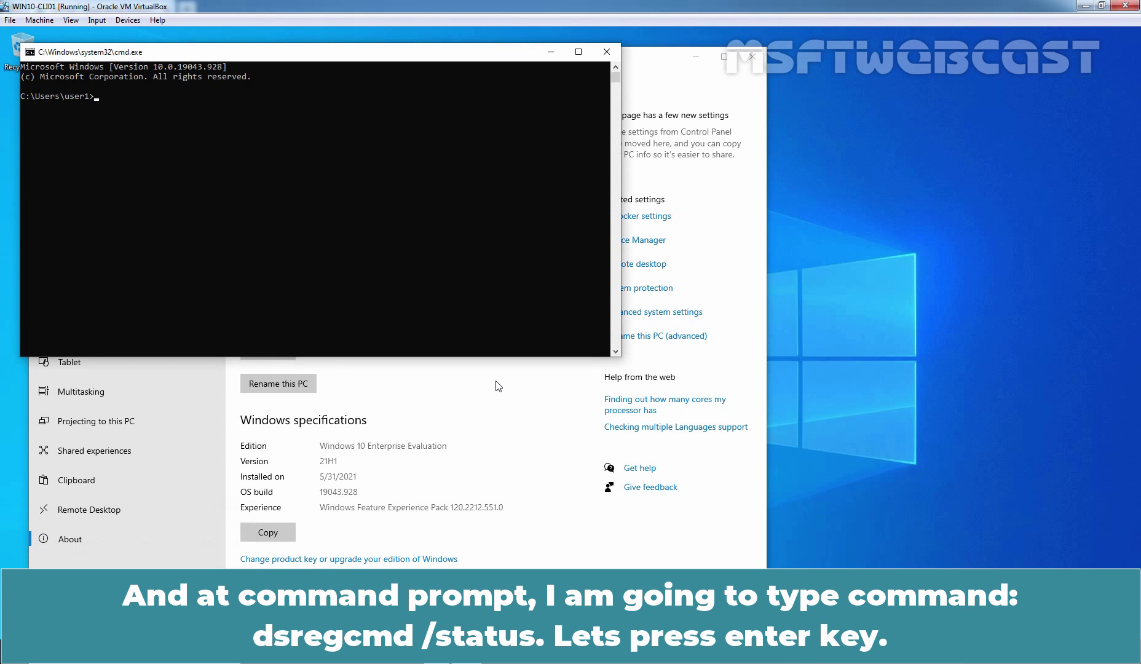
text(dsregcmd /status)
key(Return)
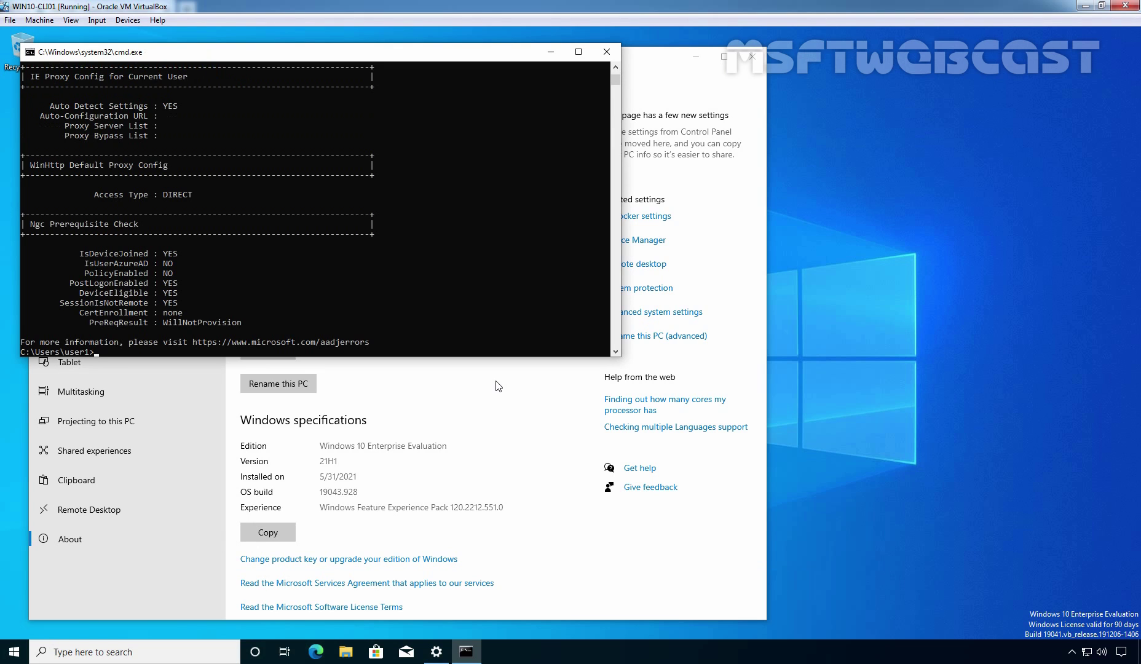
scroll(448, 287, up, 15)
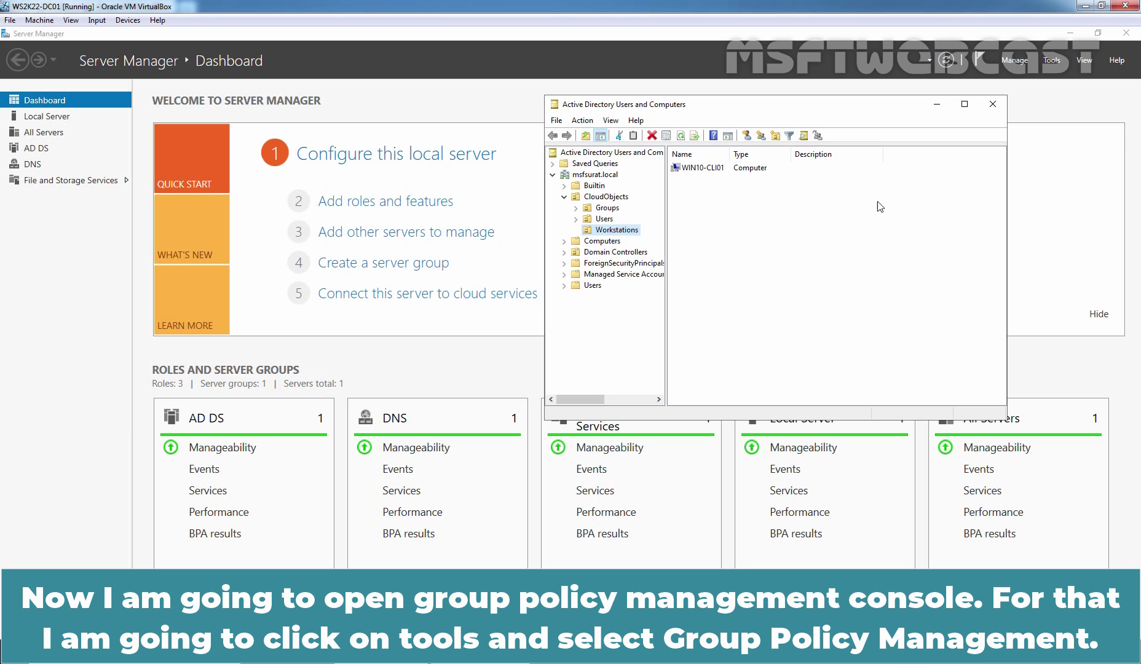
Launch Group Policy Management from Server Manager's Tools menu.
click(1049, 62)
click(1049, 61)
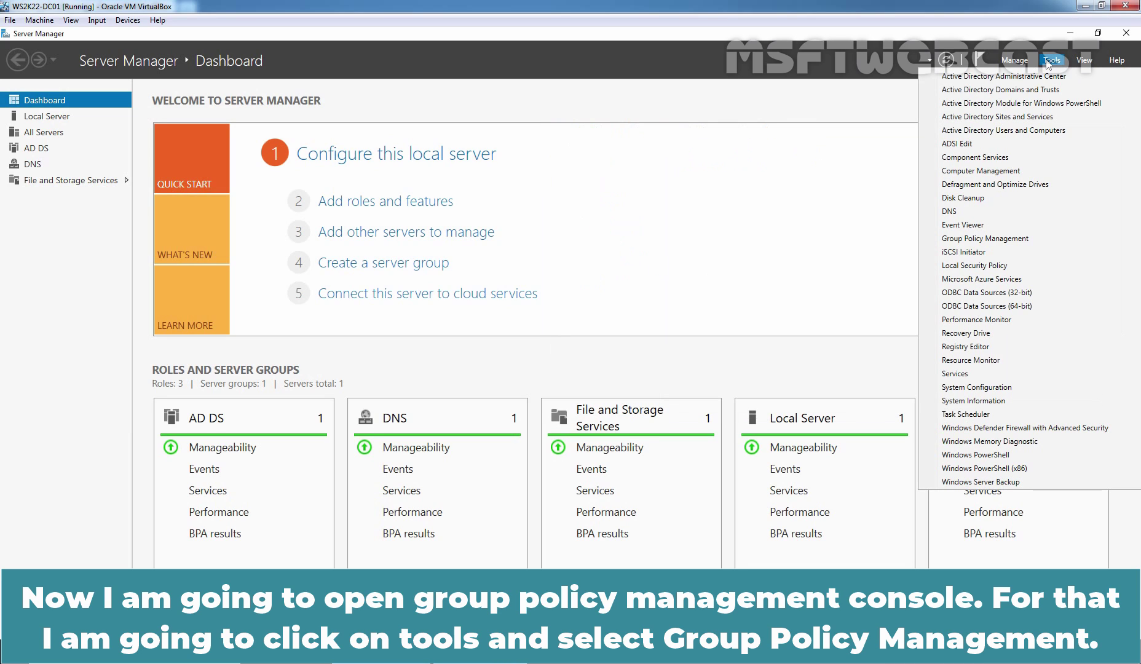
click(986, 238)
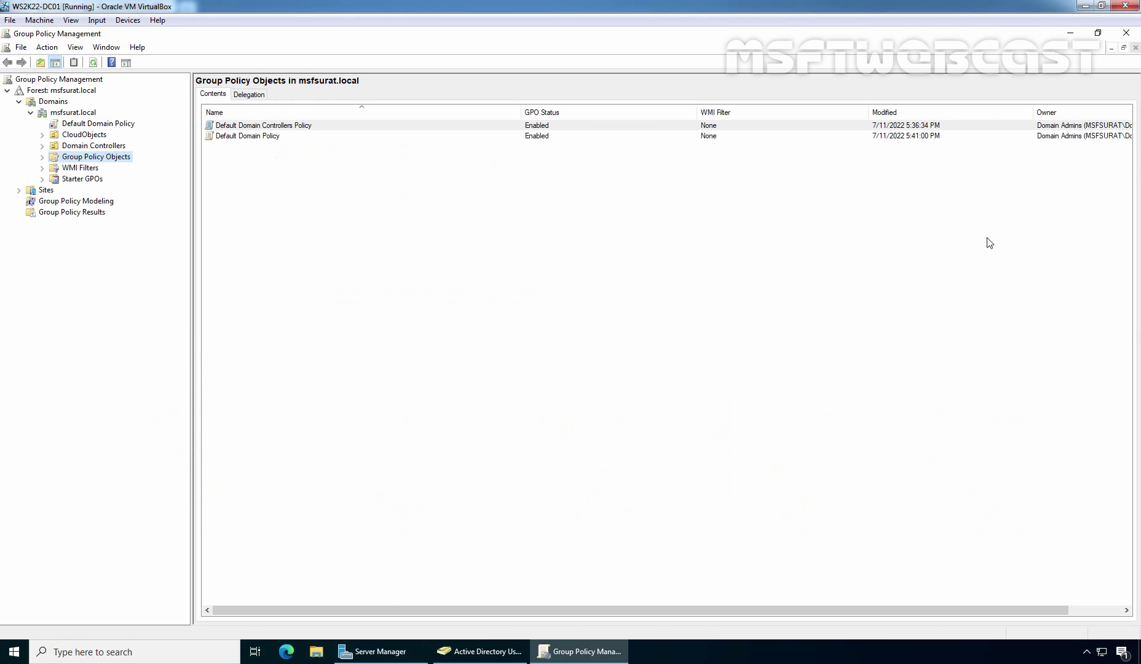
Create a new GPO named 'Microsoft Intune MDM GPO' under Group Policy Objects.
double_click(102, 158)
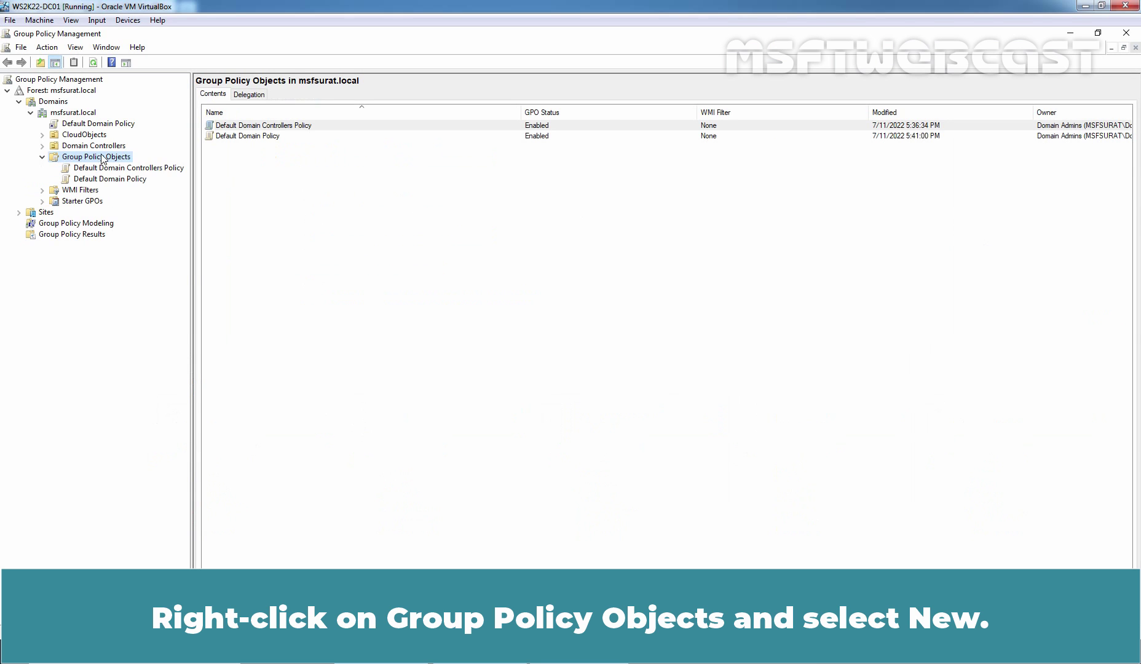
right_click(102, 158)
click(127, 166)
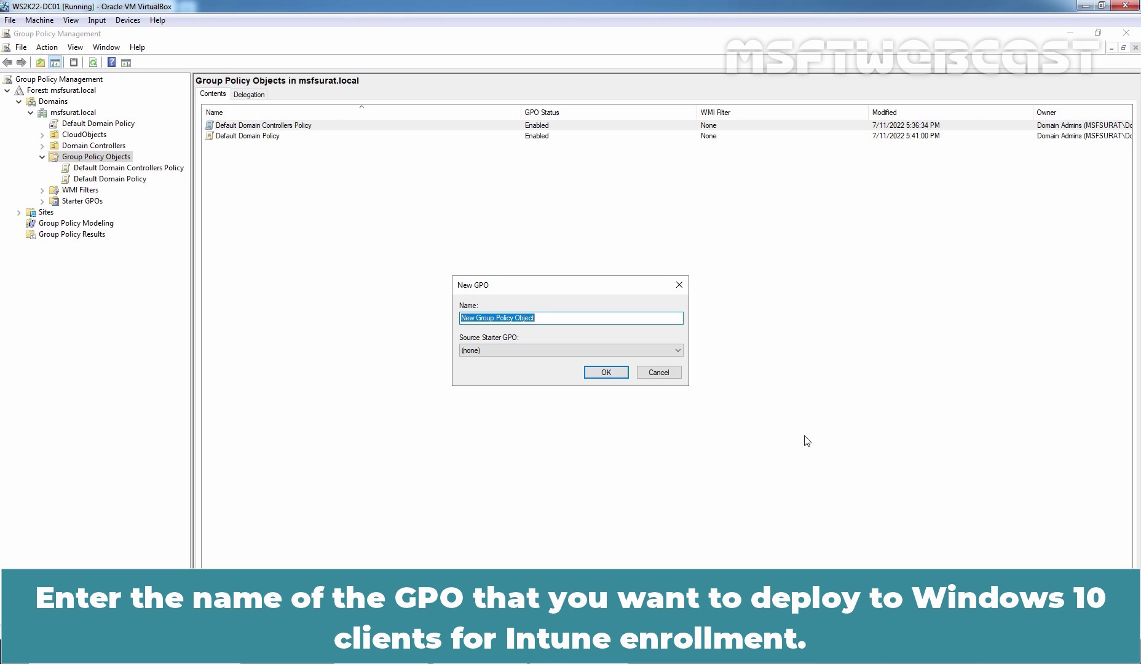
text(Microsoft Intune MDM GPO)
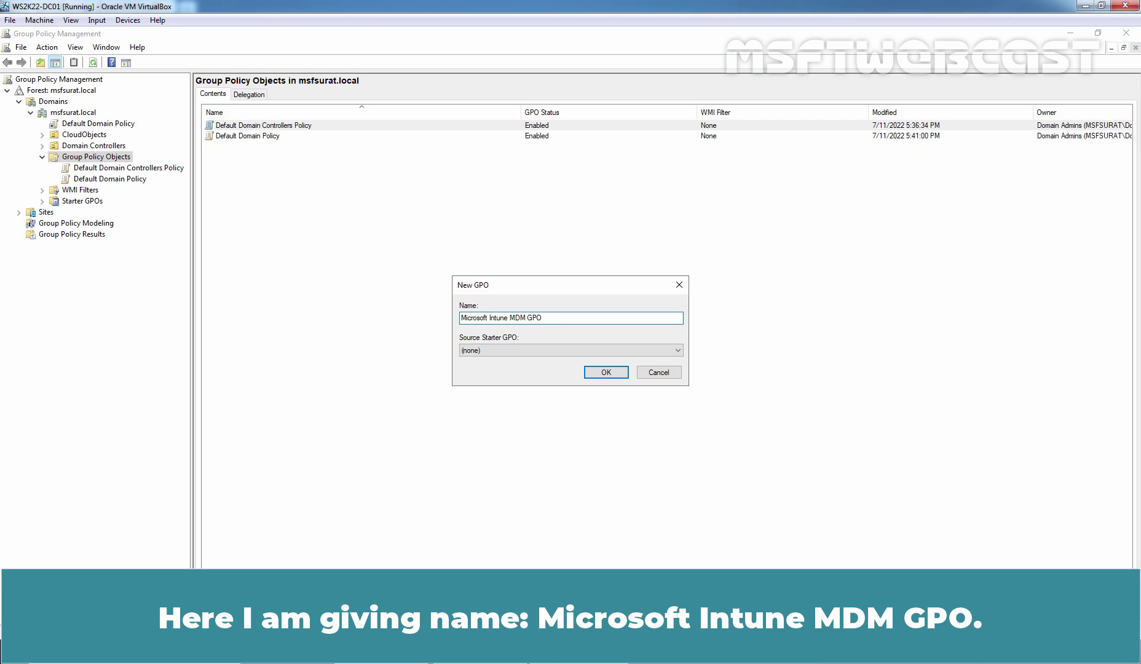
click(606, 373)
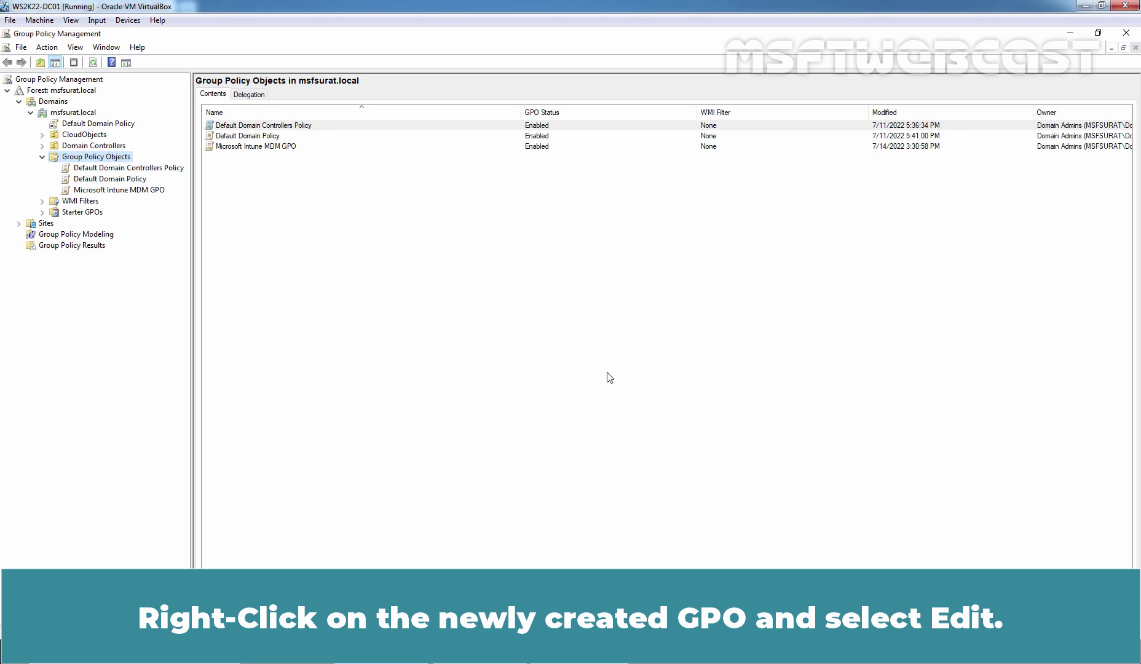
click(114, 190)
right_click(115, 190)
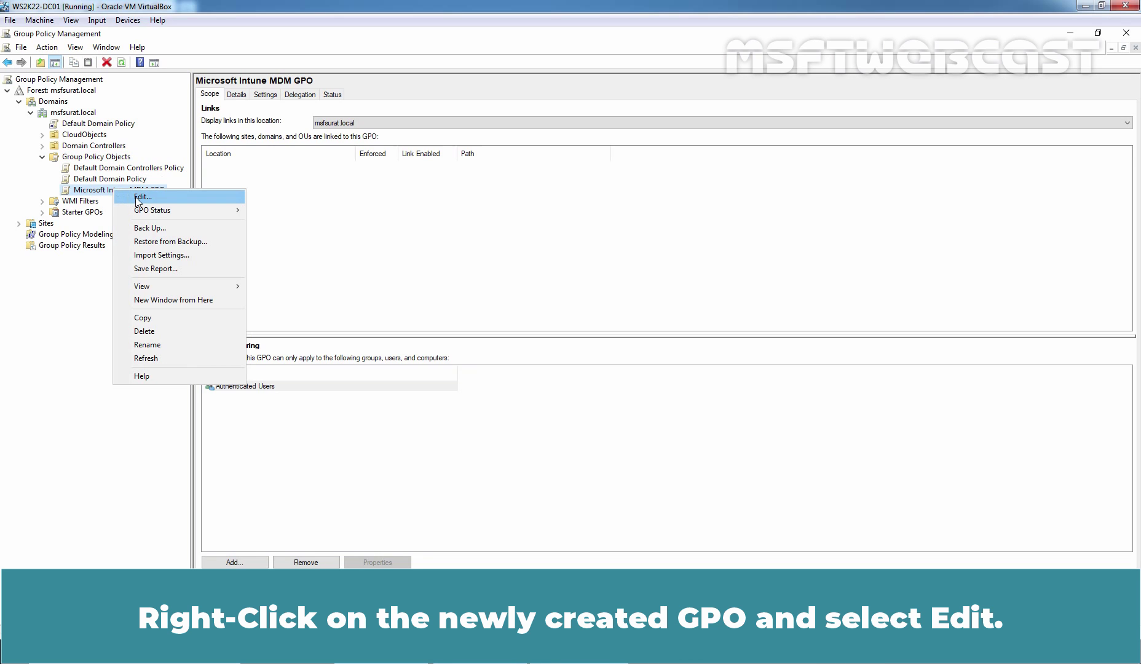
Edit the GPO at Computer Configuration > Policies > Administrative Templates > Windows Components > MDM, maximized.
click(140, 201)
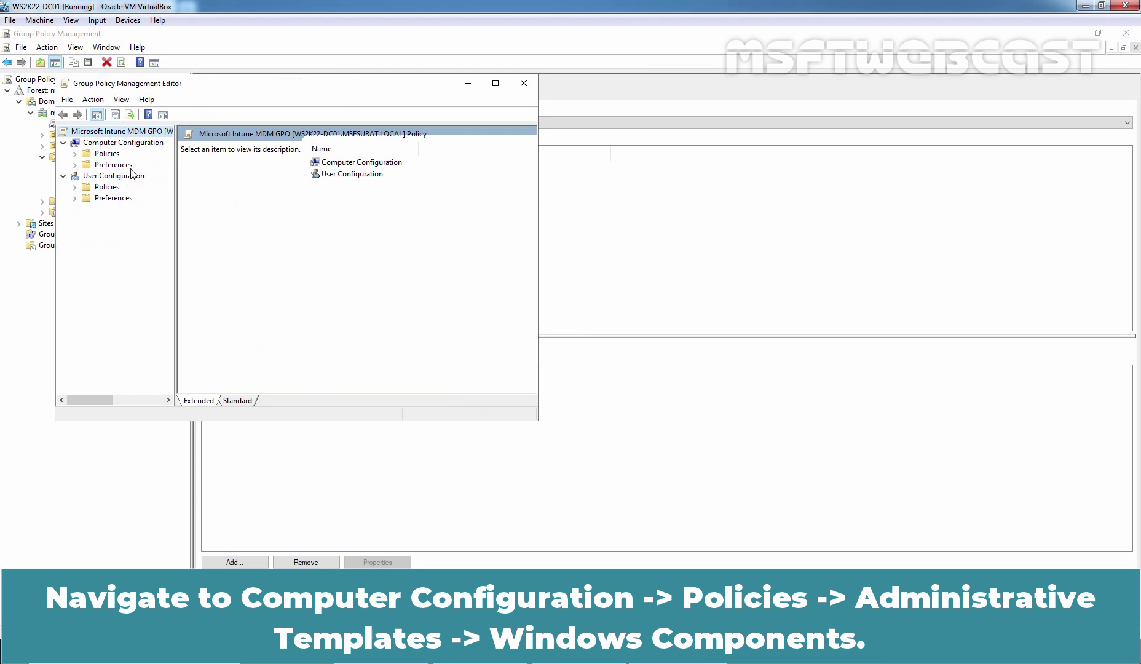
click(120, 146)
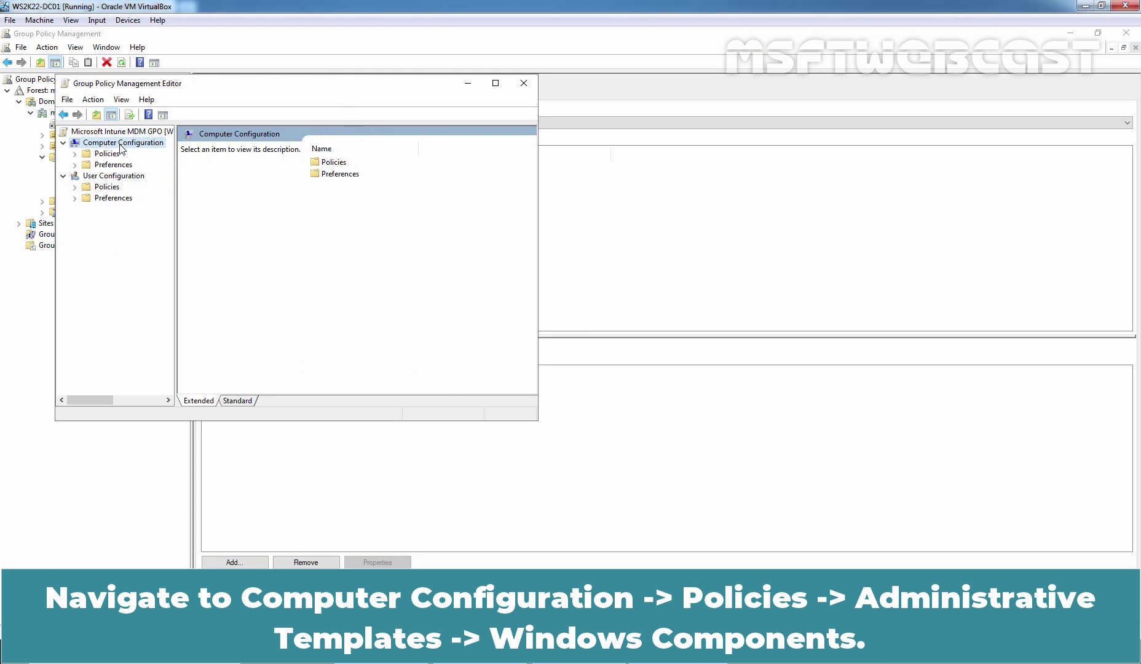
double_click(113, 157)
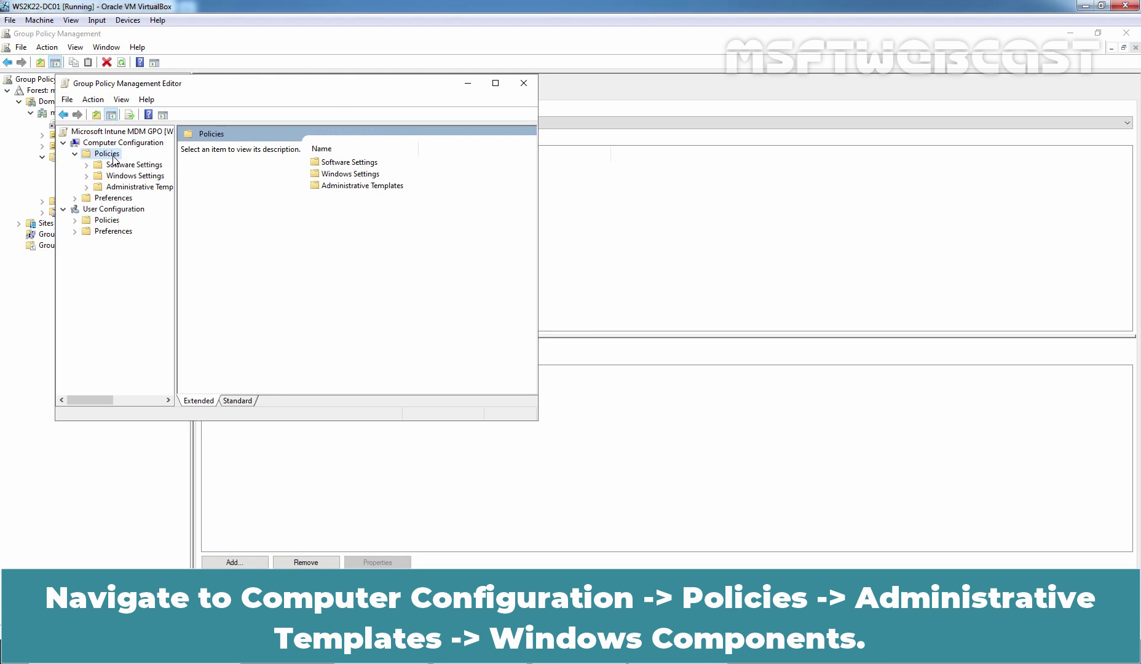
double_click(139, 188)
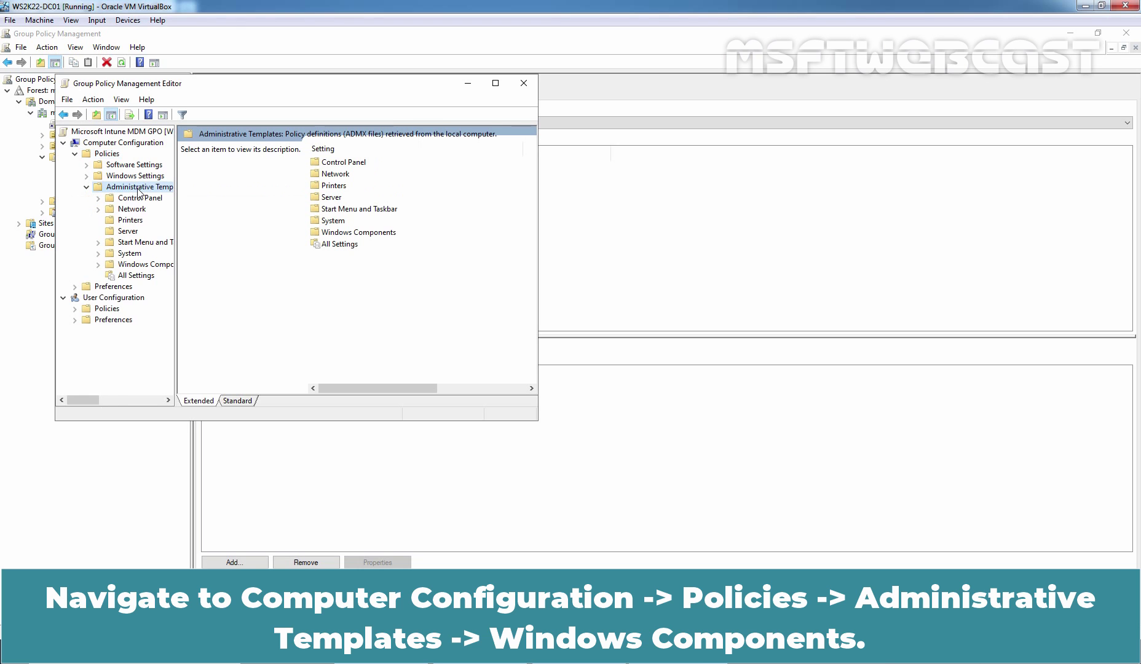
double_click(146, 264)
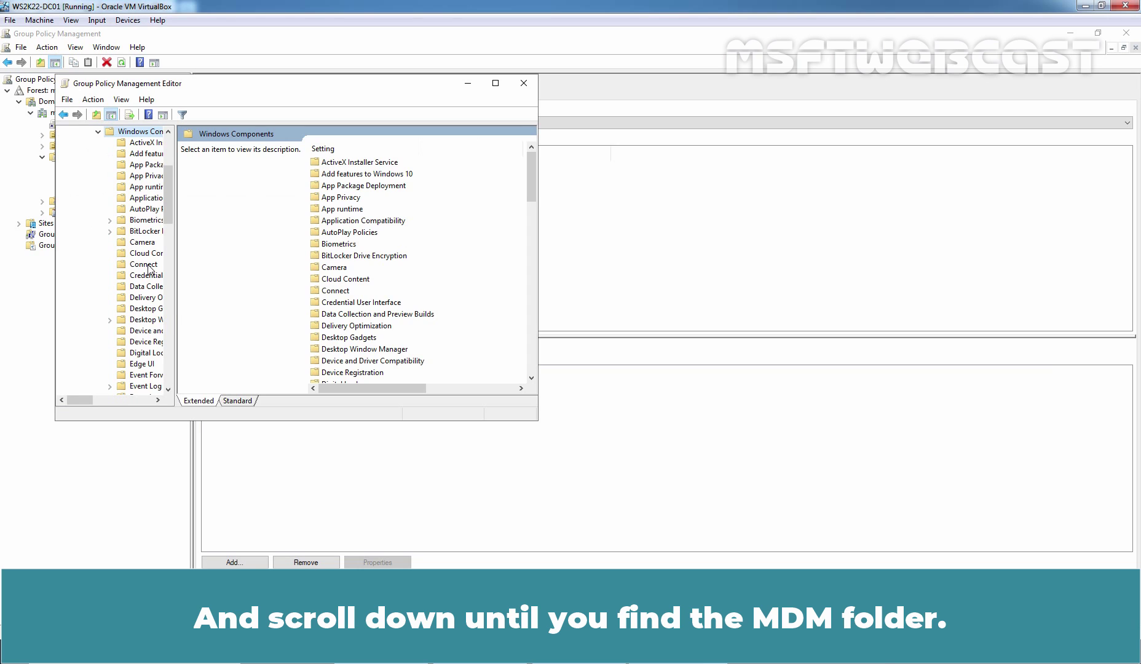
click(137, 319)
scroll(138, 320, down, 4)
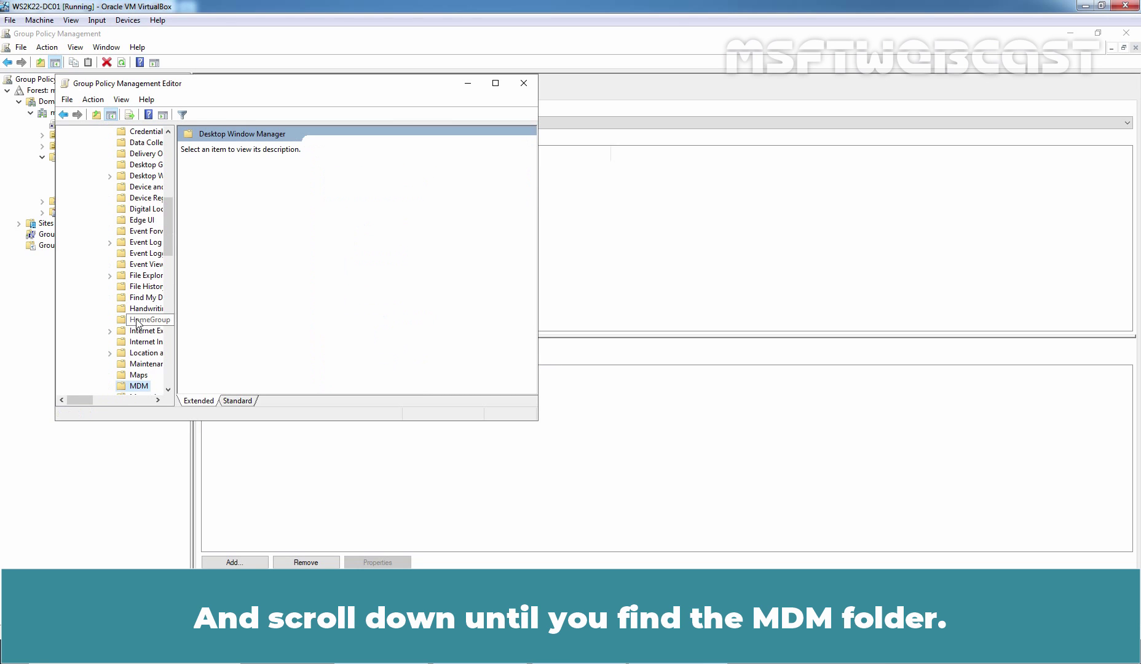
click(139, 386)
click(495, 84)
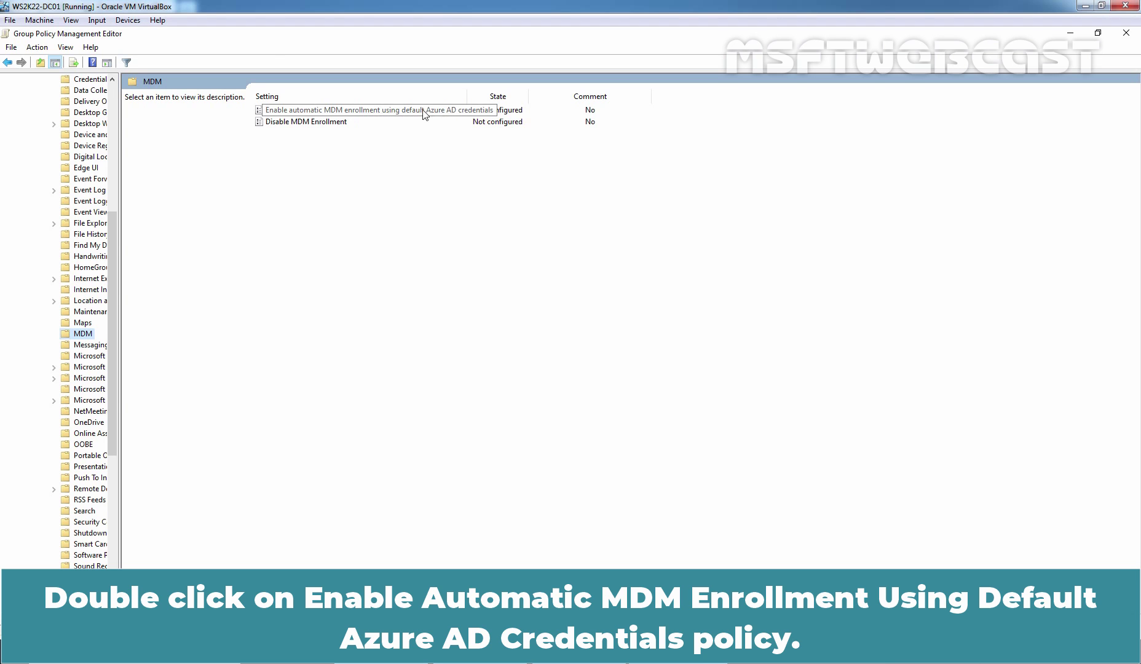
Set 'Enable automatic MDM enrollment using default Azure AD credentials' to Enabled with User Credential.
double_click(423, 110)
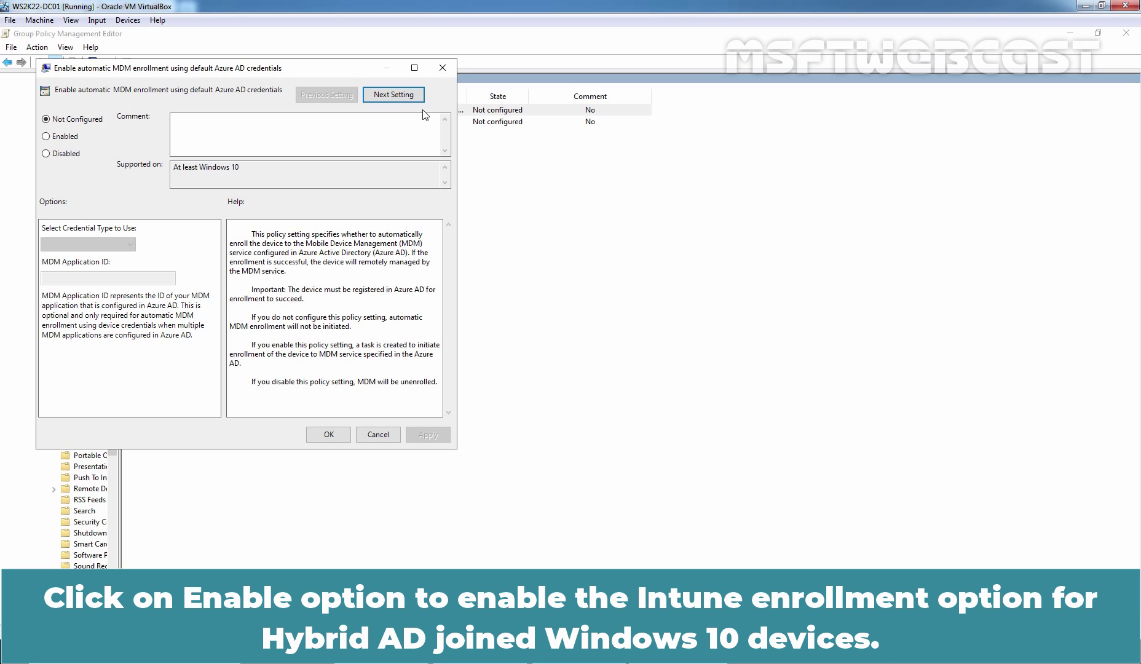
click(70, 139)
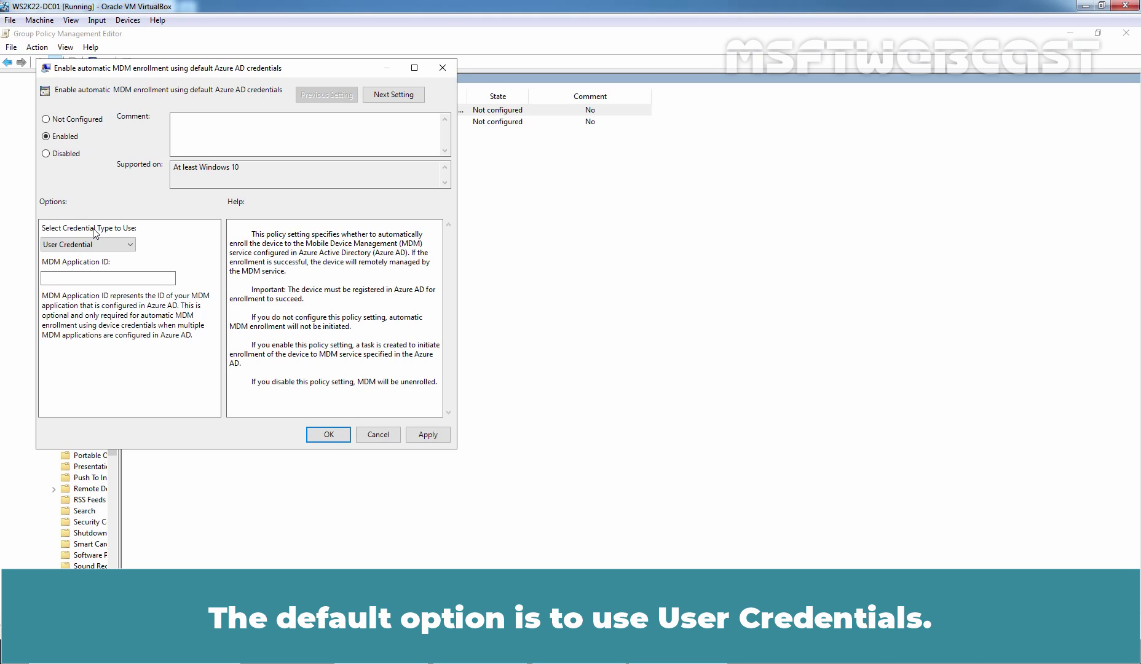
click(131, 247)
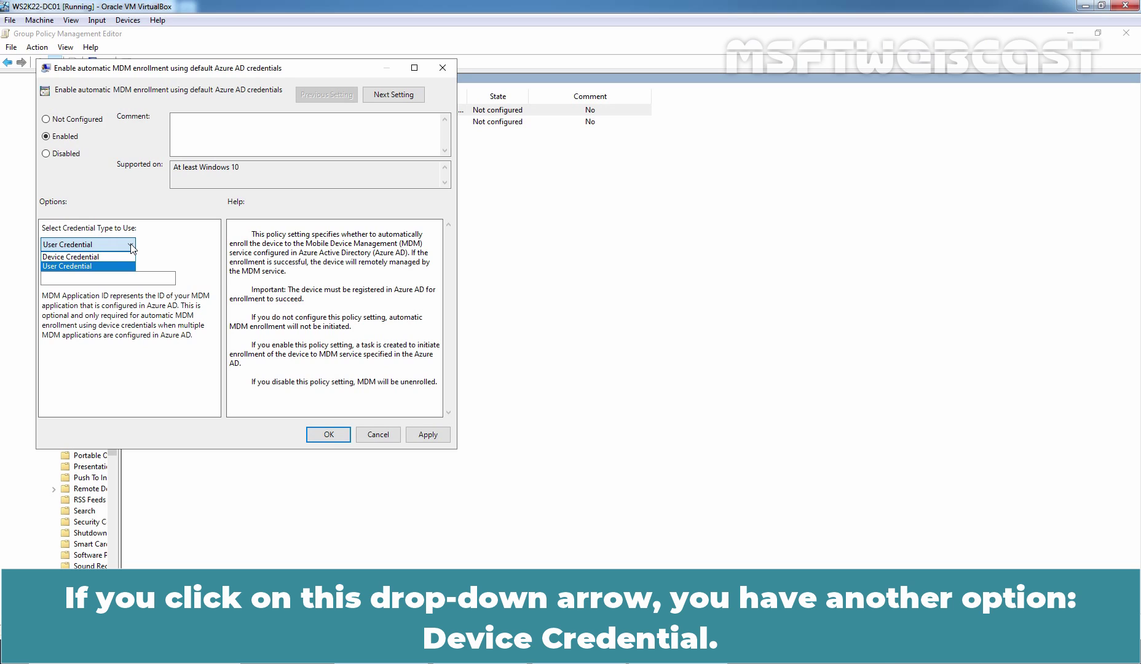
click(132, 247)
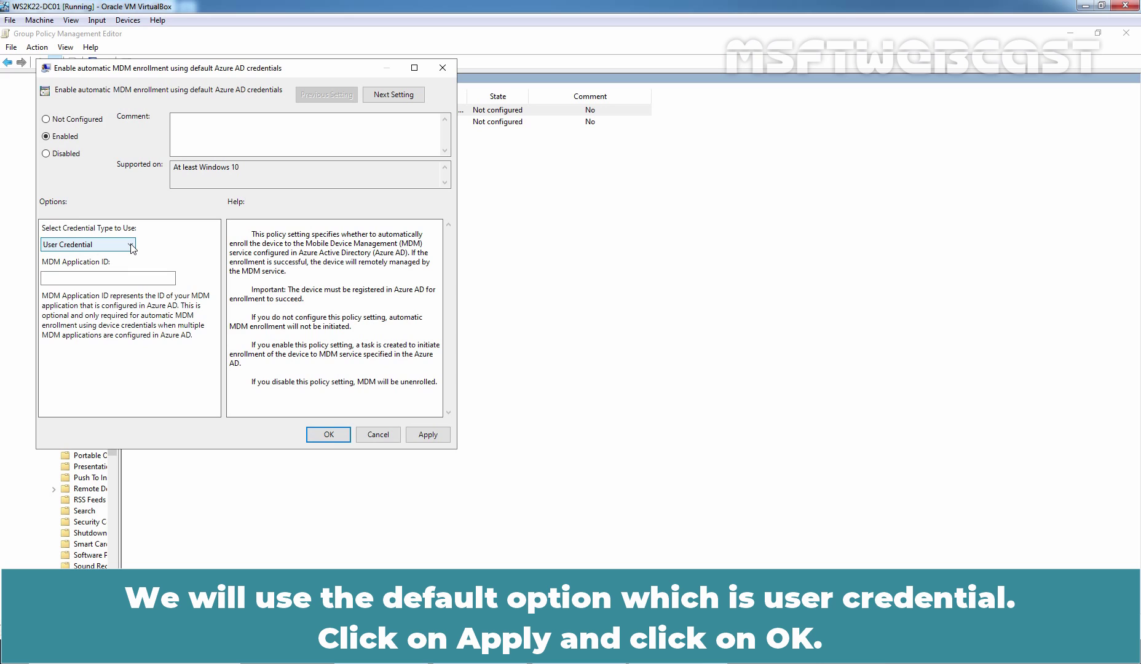
click(428, 434)
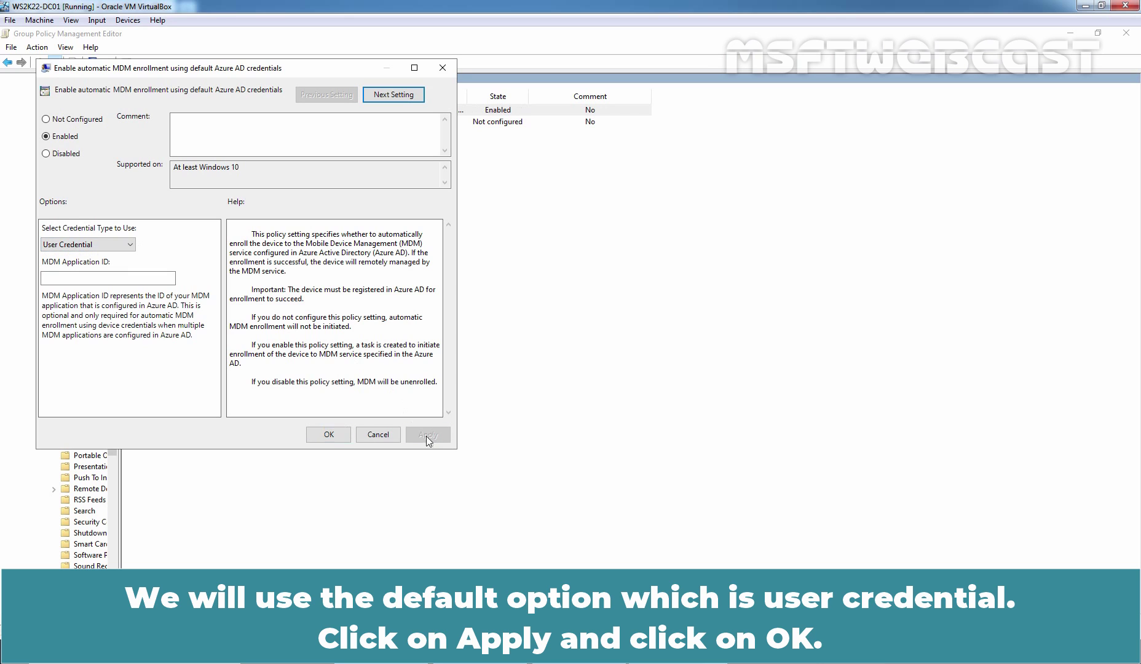
click(334, 435)
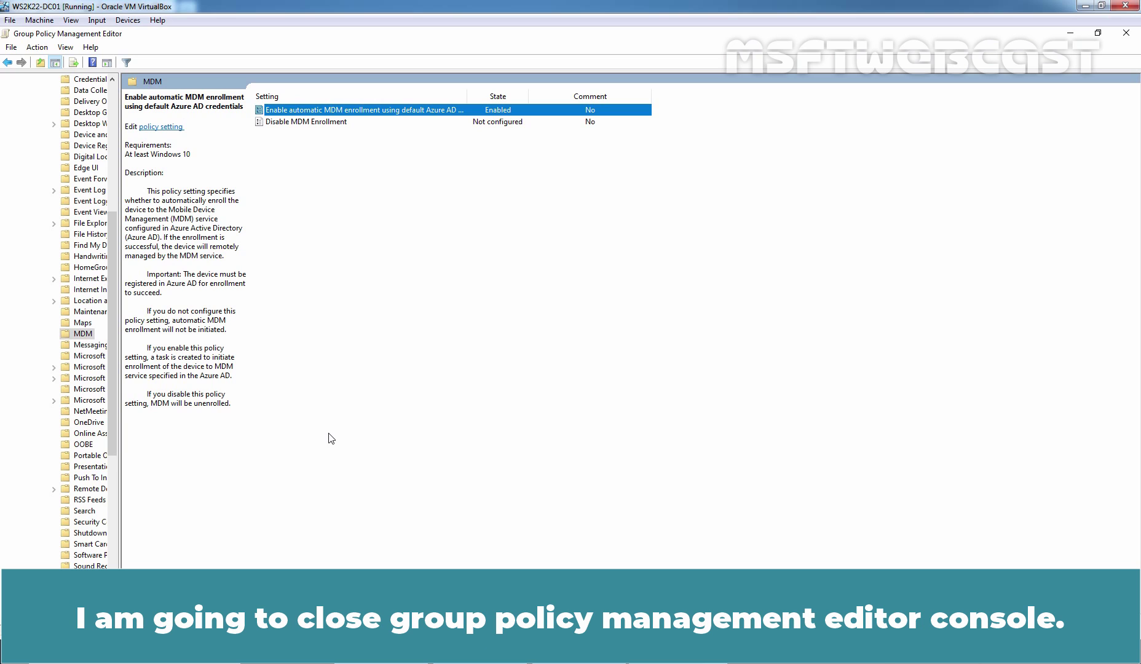
Close the policy editor and briefly check the Workstations OU in Active Directory Users and Computers.
click(1126, 34)
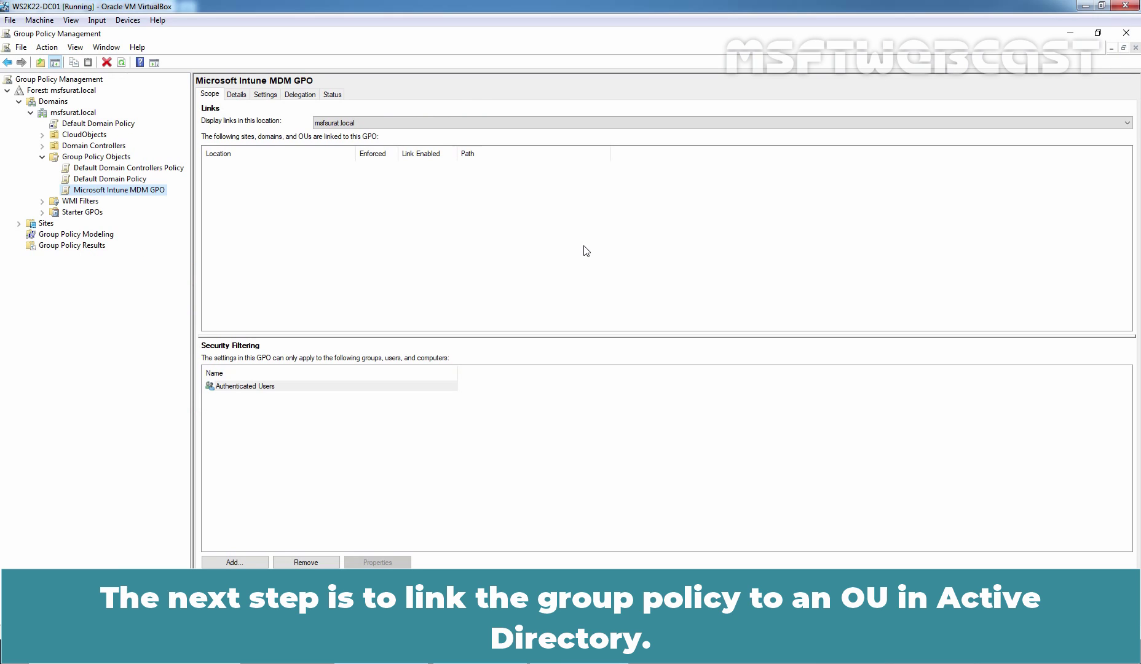
click(477, 653)
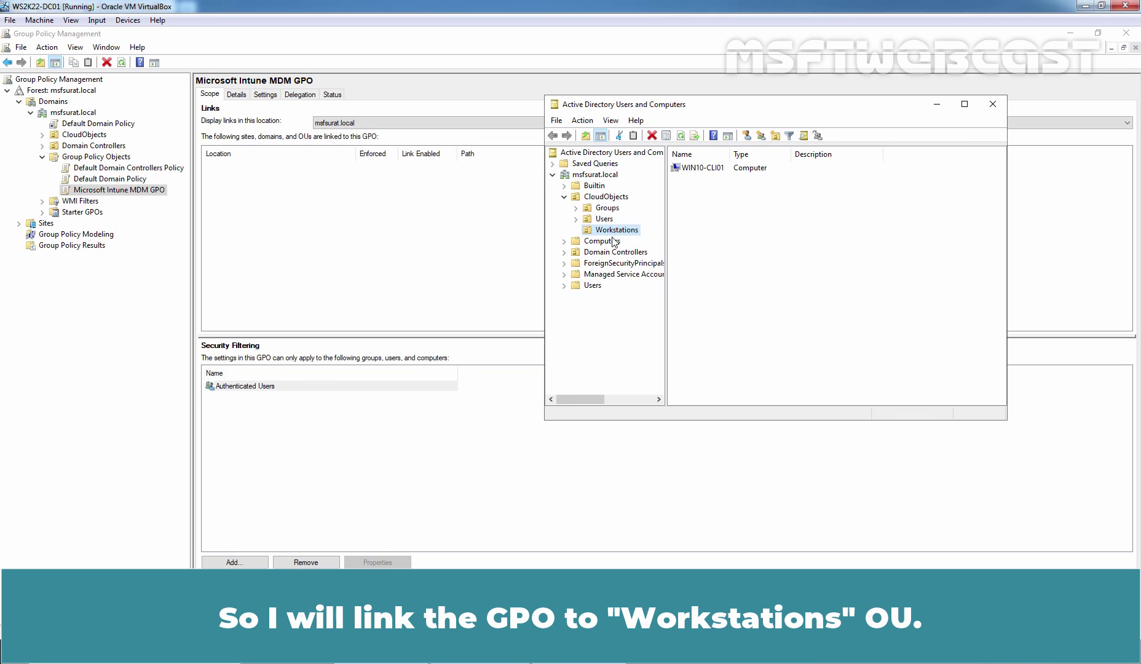
click(941, 108)
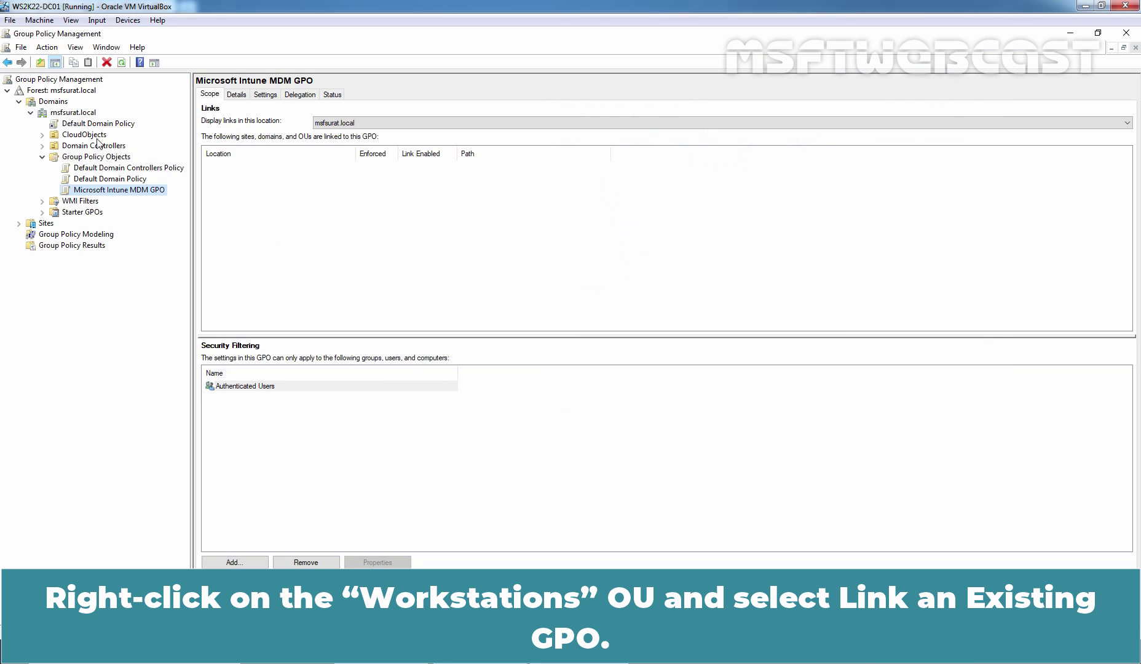
Link the existing 'Microsoft Intune MDM GPO' to the CloudObjects > Workstations OU.
double_click(95, 137)
click(99, 170)
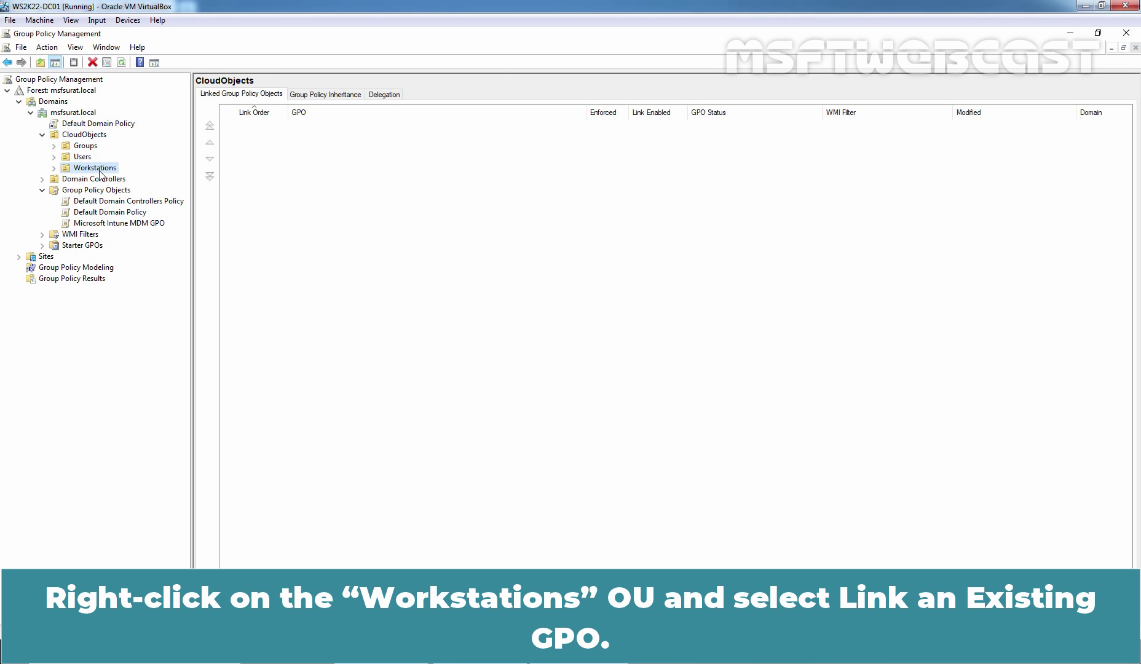
right_click(101, 173)
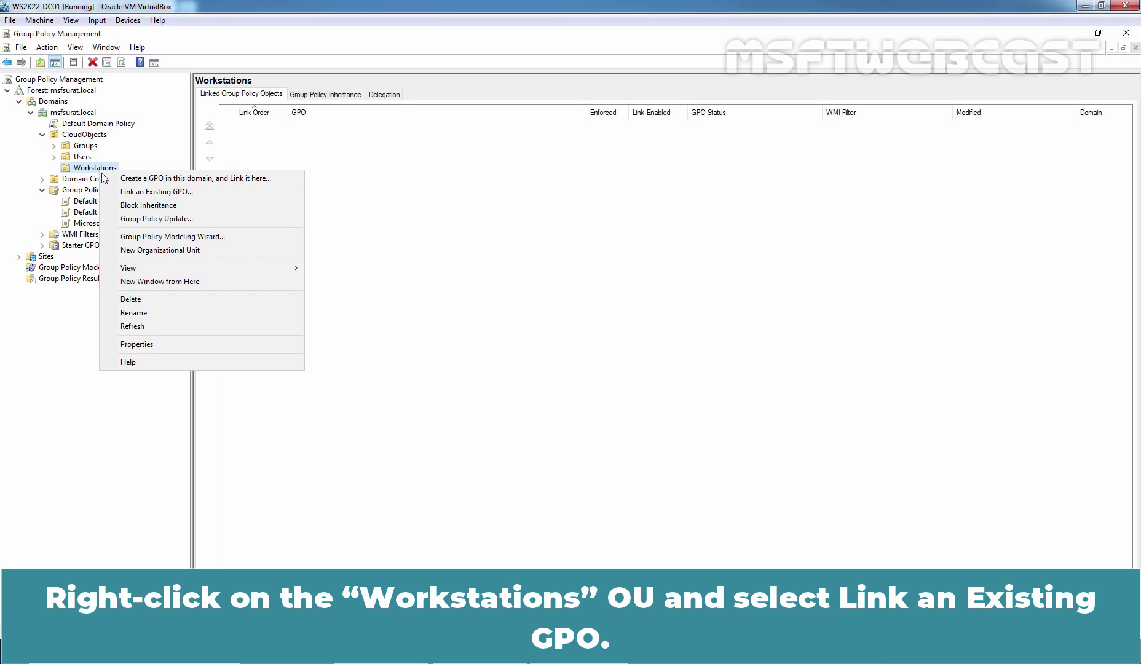
click(156, 192)
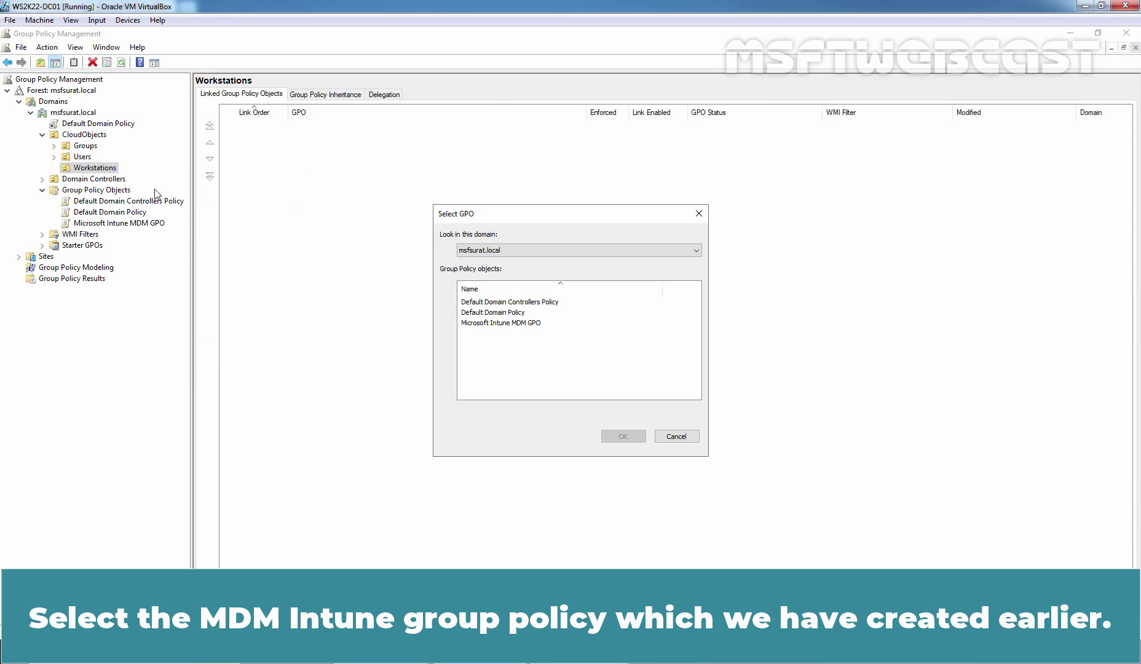
click(506, 324)
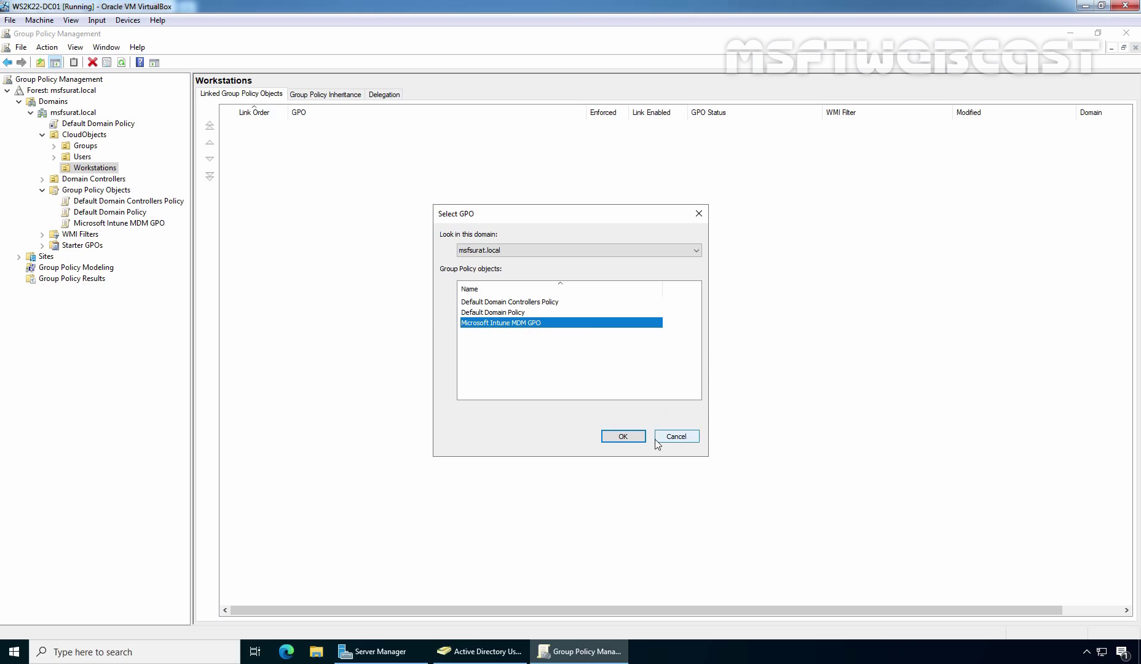
click(620, 438)
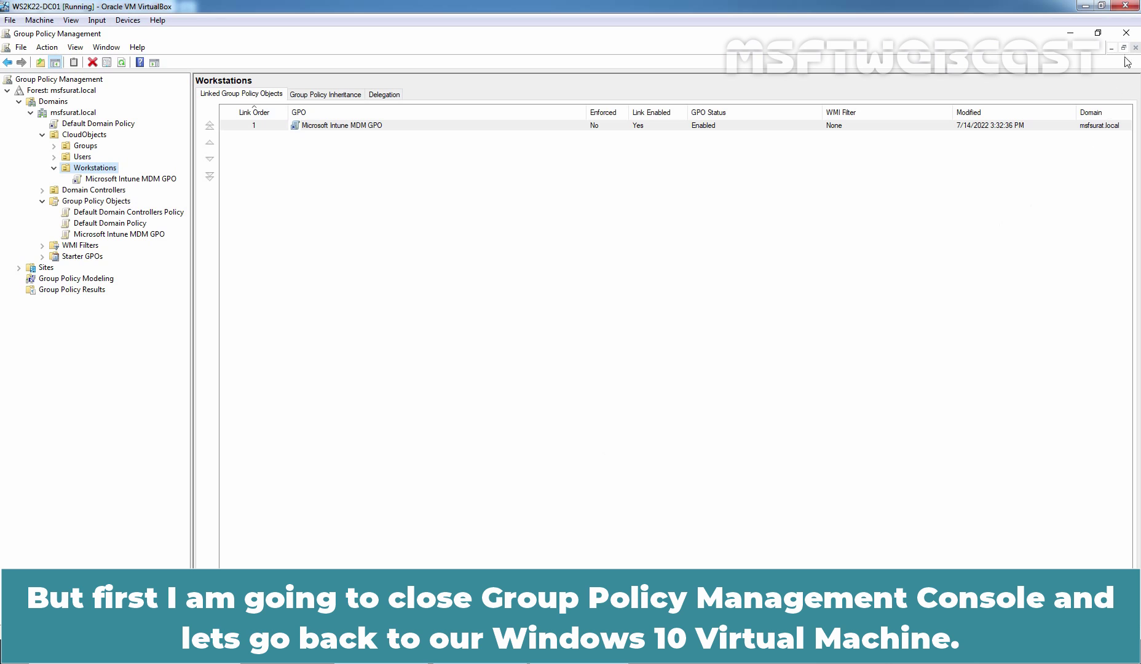
Close Group Policy Management and Settings, run gpupdate /force on the client, then close cmd.
click(1126, 33)
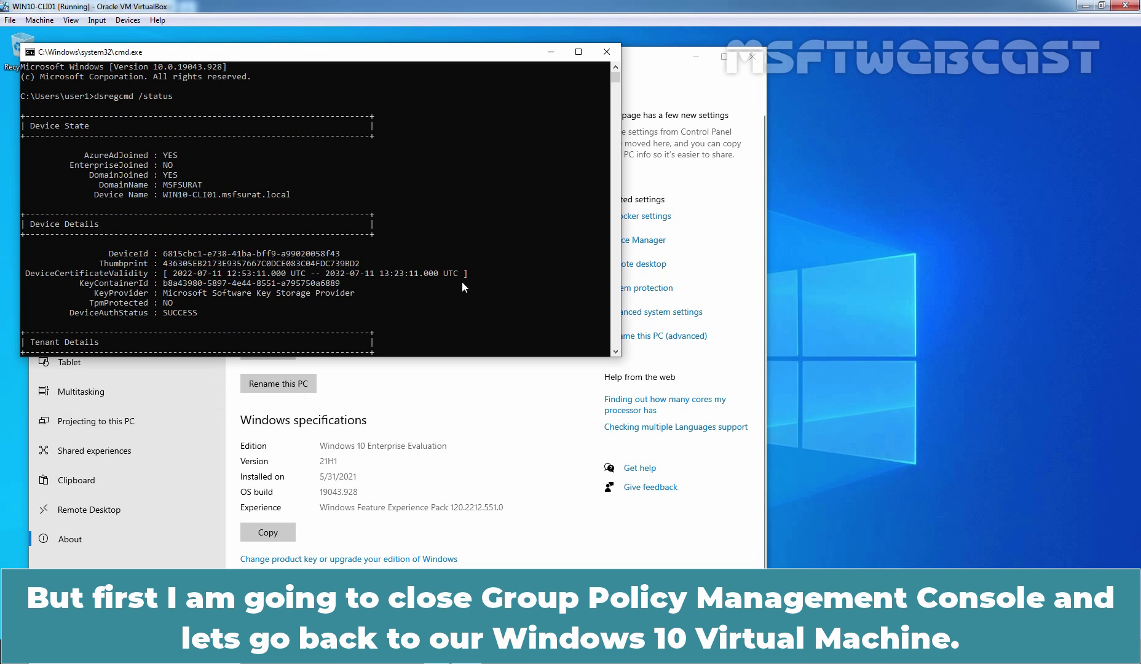
click(752, 56)
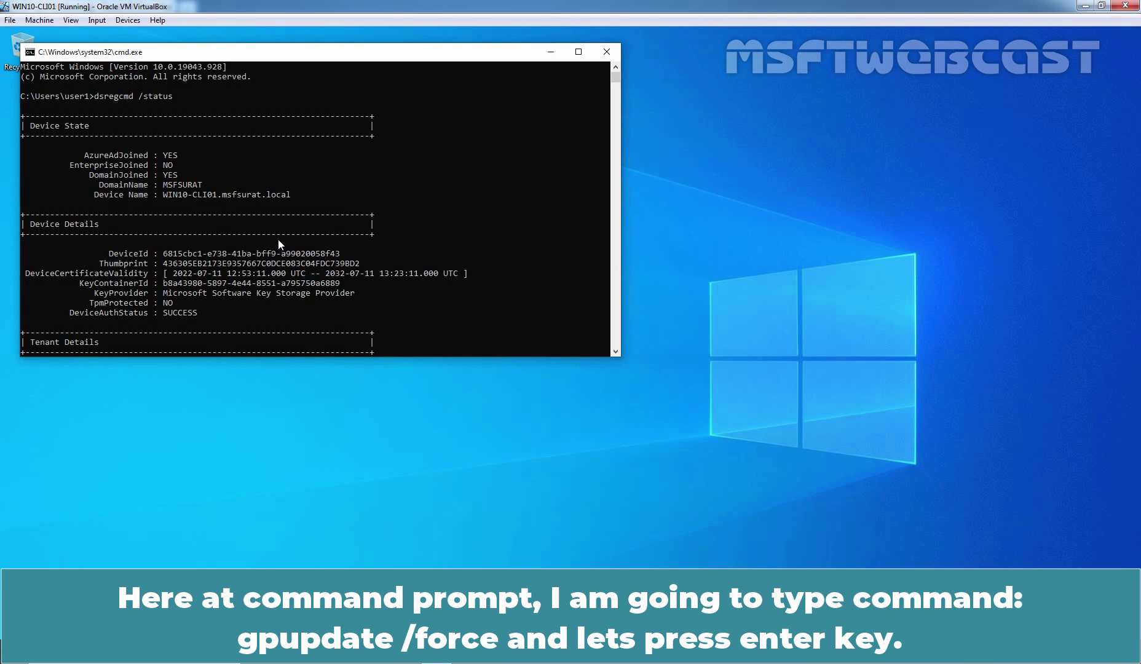
key(Return)
key(Return)
key(Return)
text(gp)
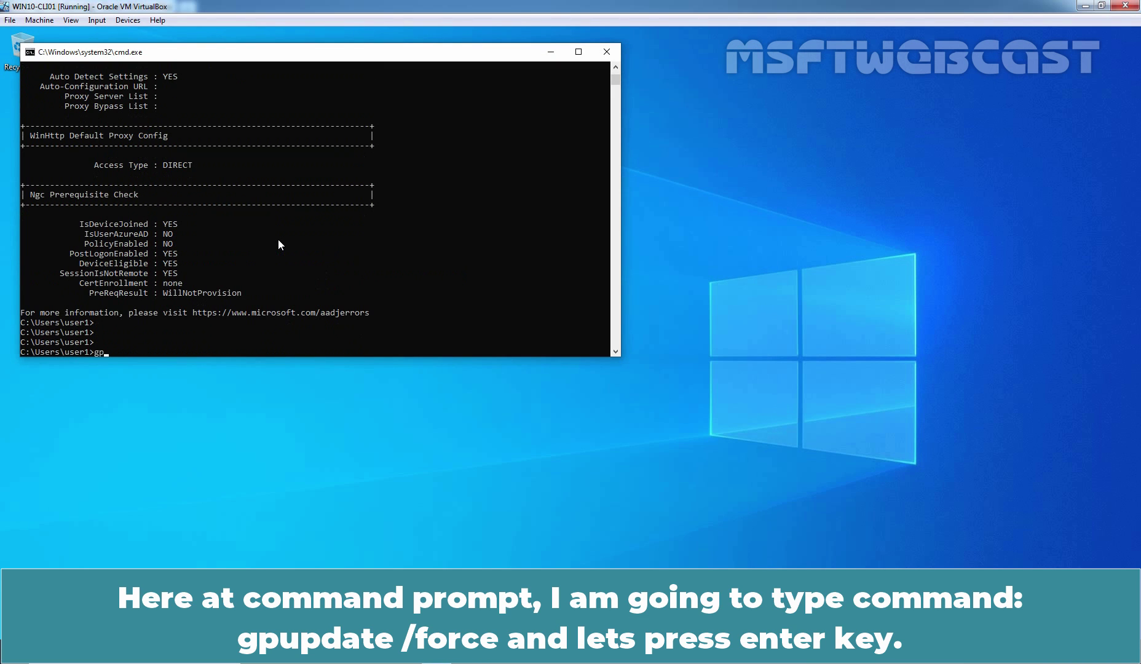
text(update /force)
key(Return)
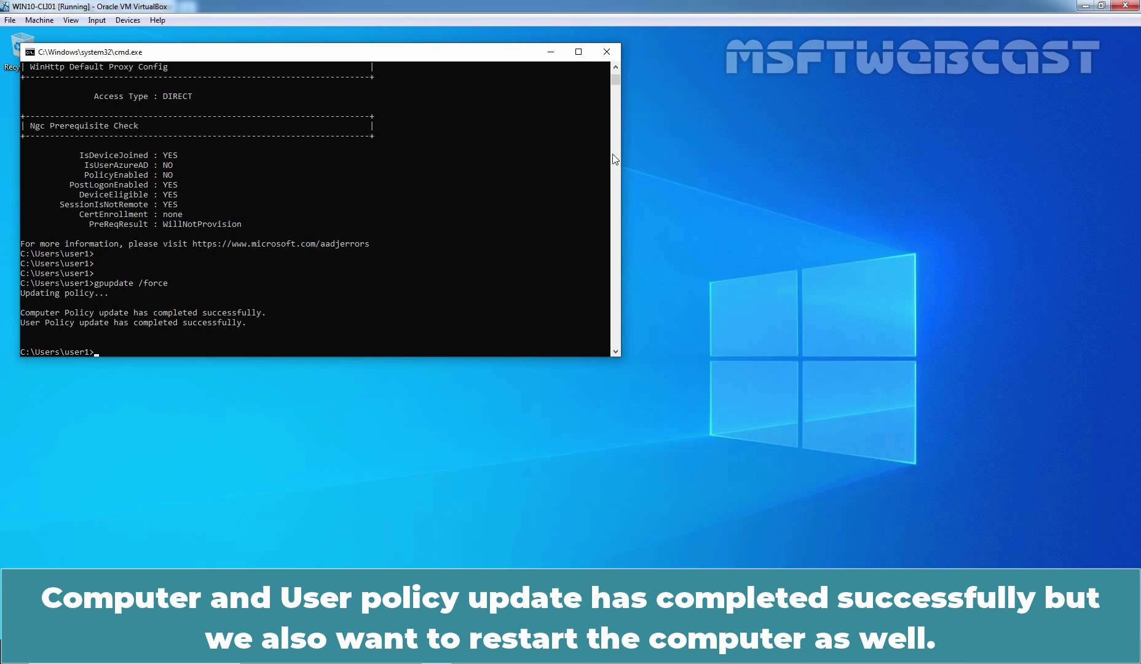
click(606, 53)
Restart the Windows 10 client from the Shut Down Windows dialog.
key(alt+F4)
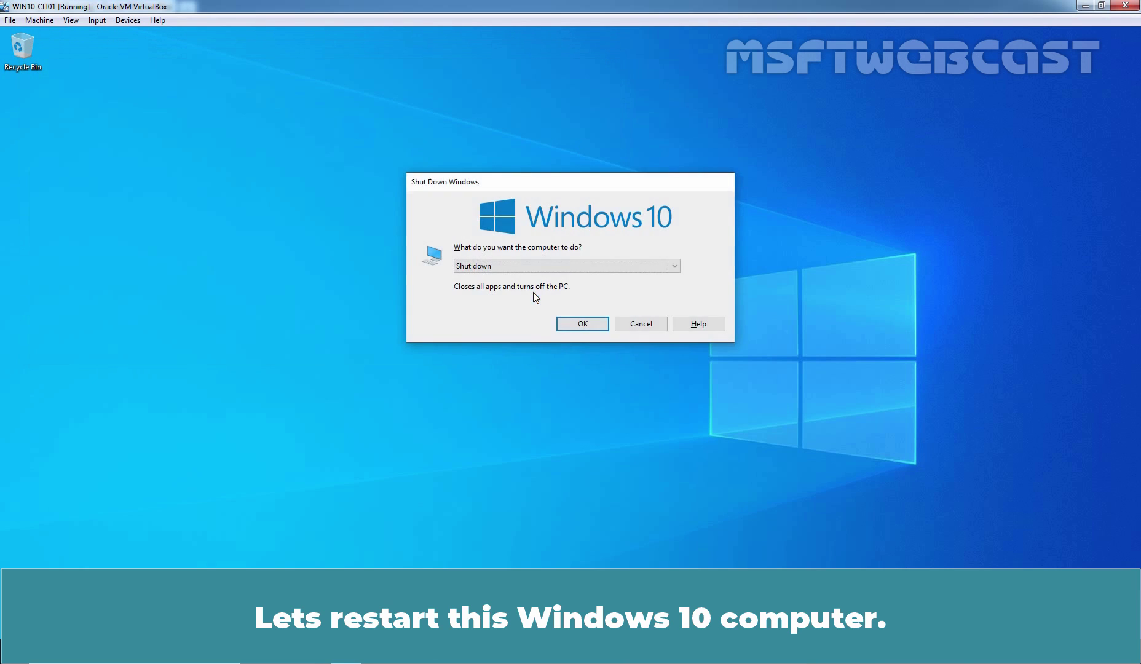
key(Down)
key(Return)
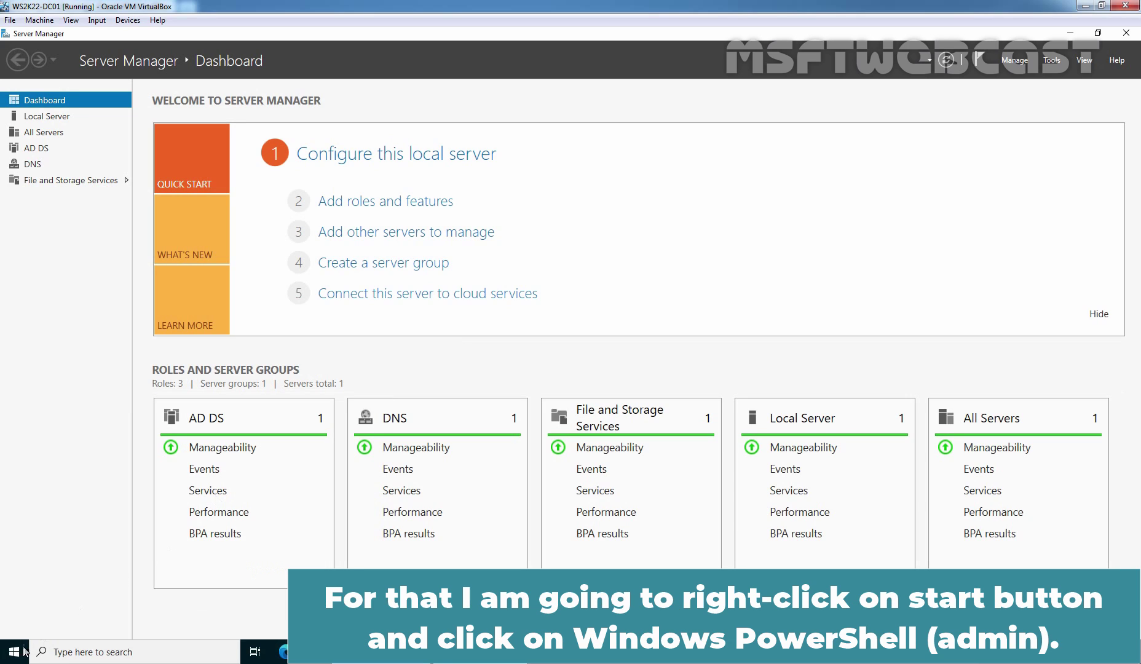
In admin PowerShell, run Start-ADSyncSyncCycle -PolicyType delta until it reports Success, then close PowerShell.
right_click(13, 655)
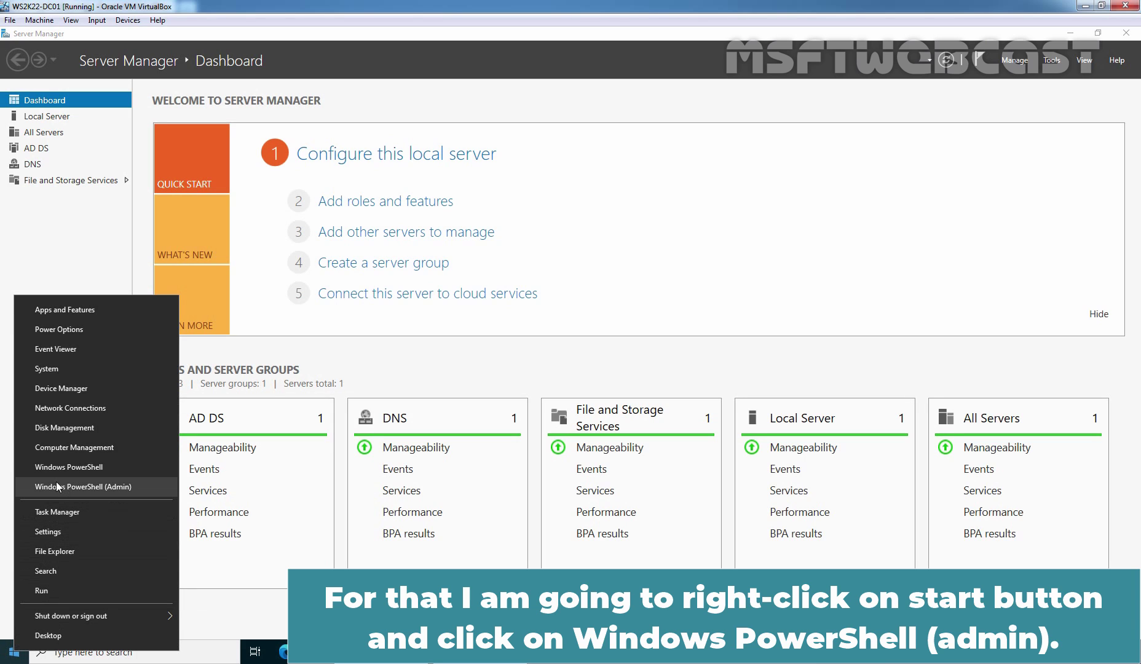
click(102, 486)
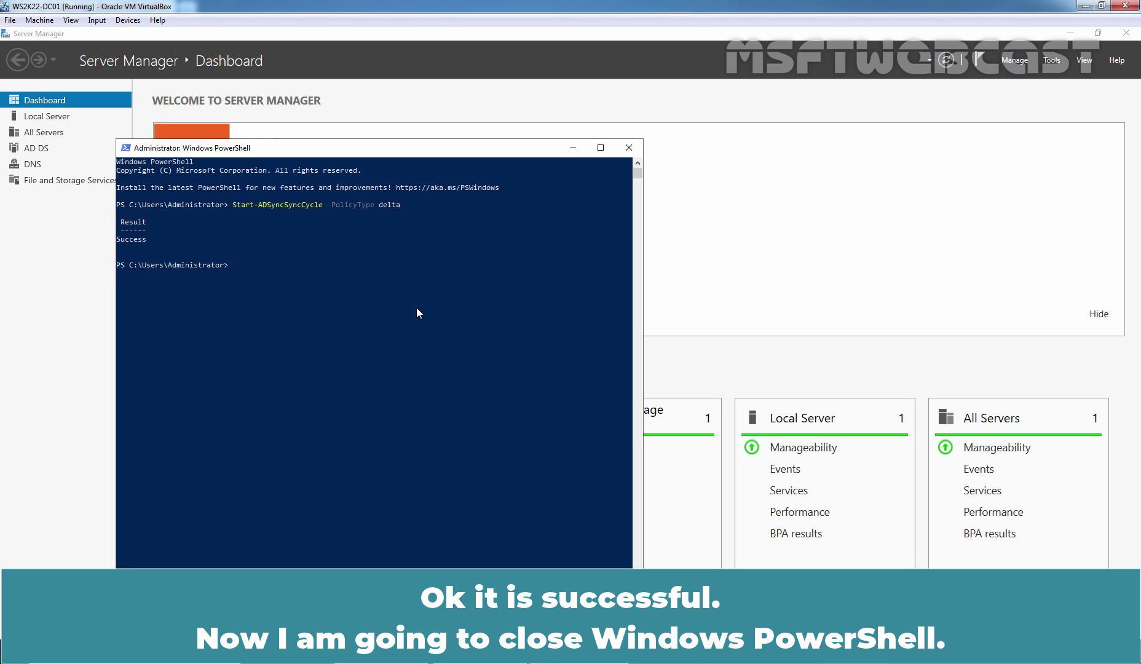
click(628, 148)
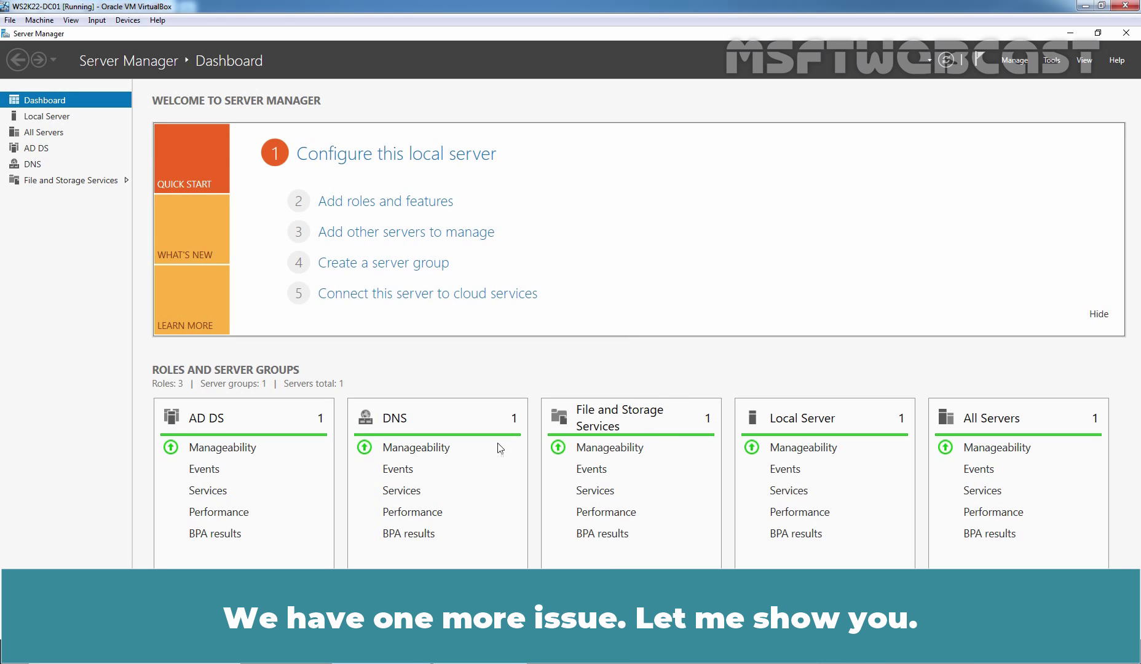
click(482, 653)
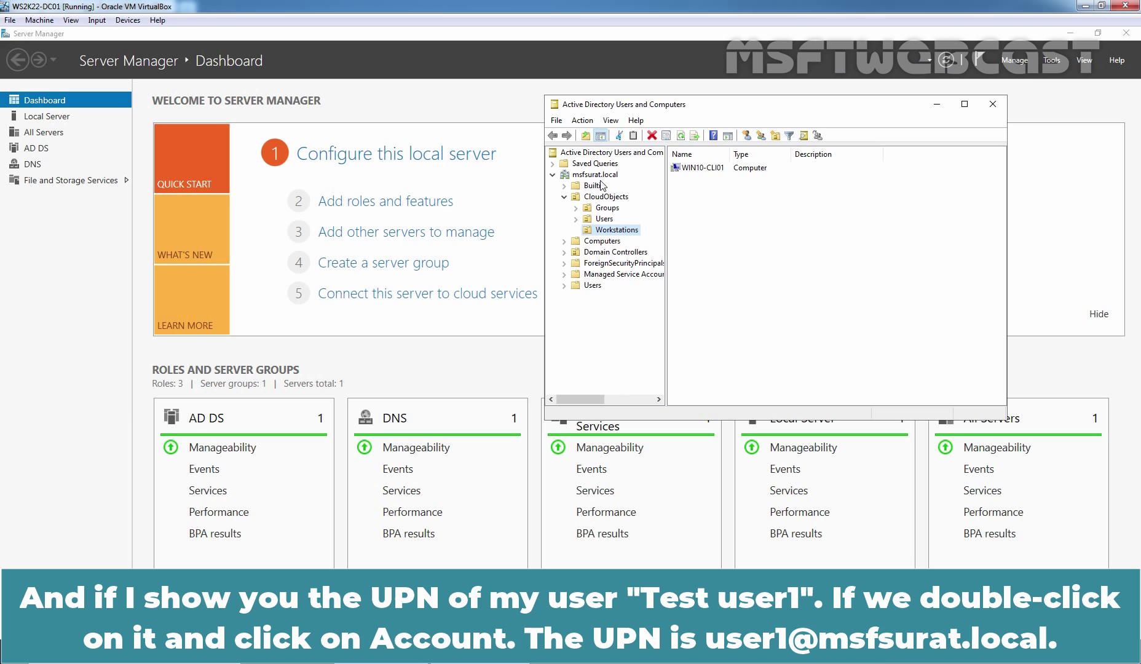
click(605, 220)
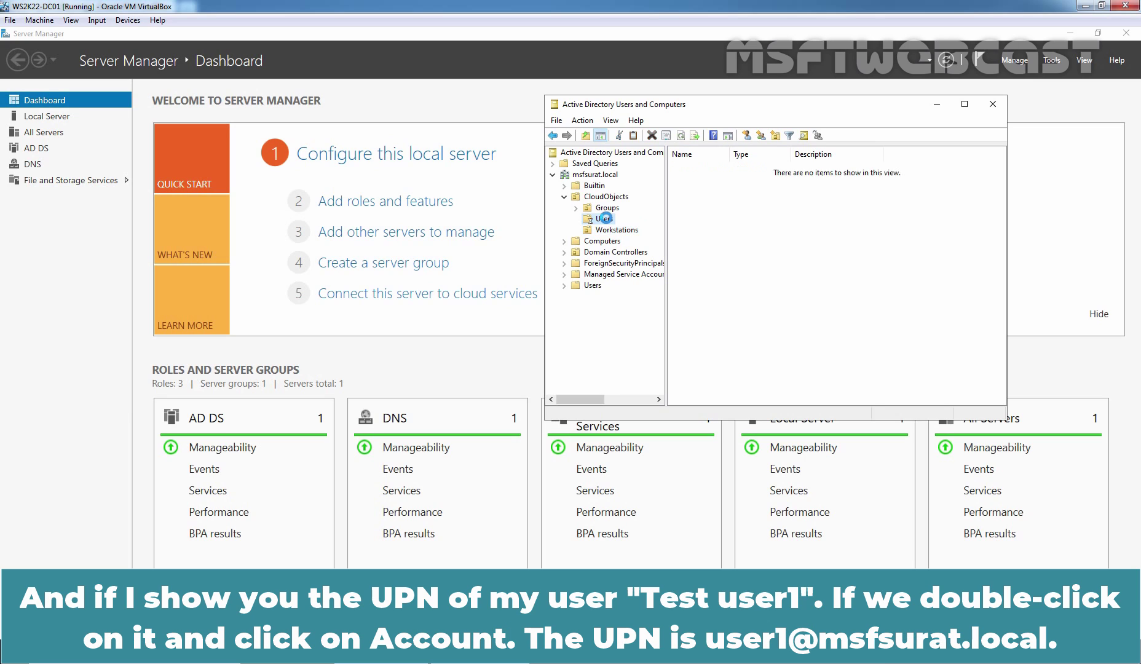
double_click(705, 170)
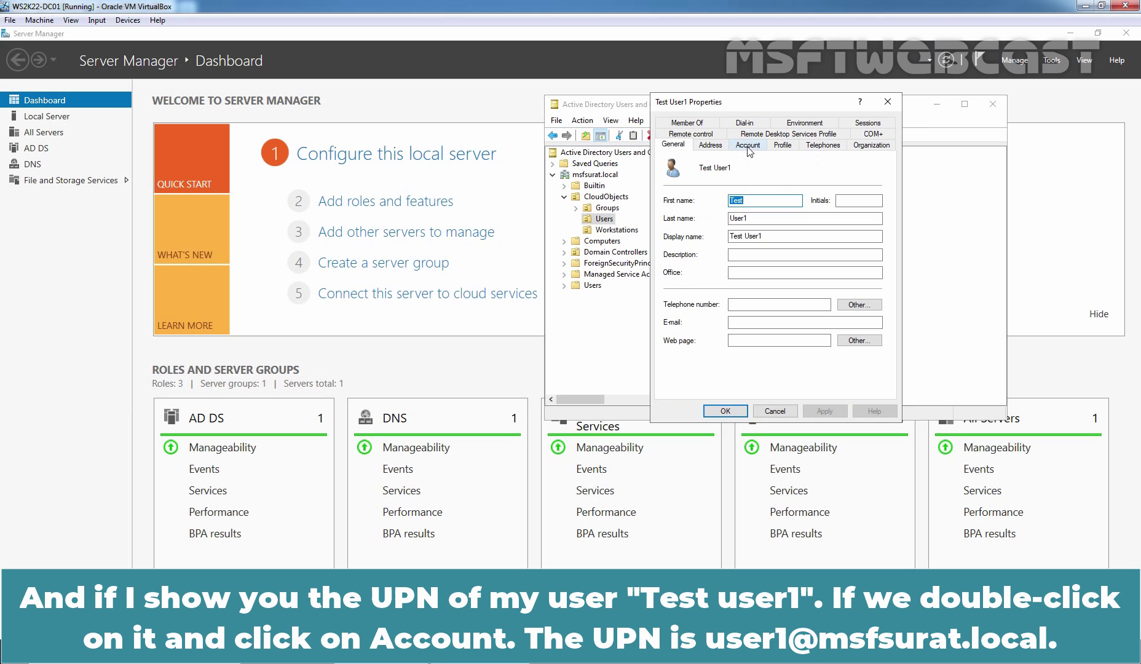
click(748, 146)
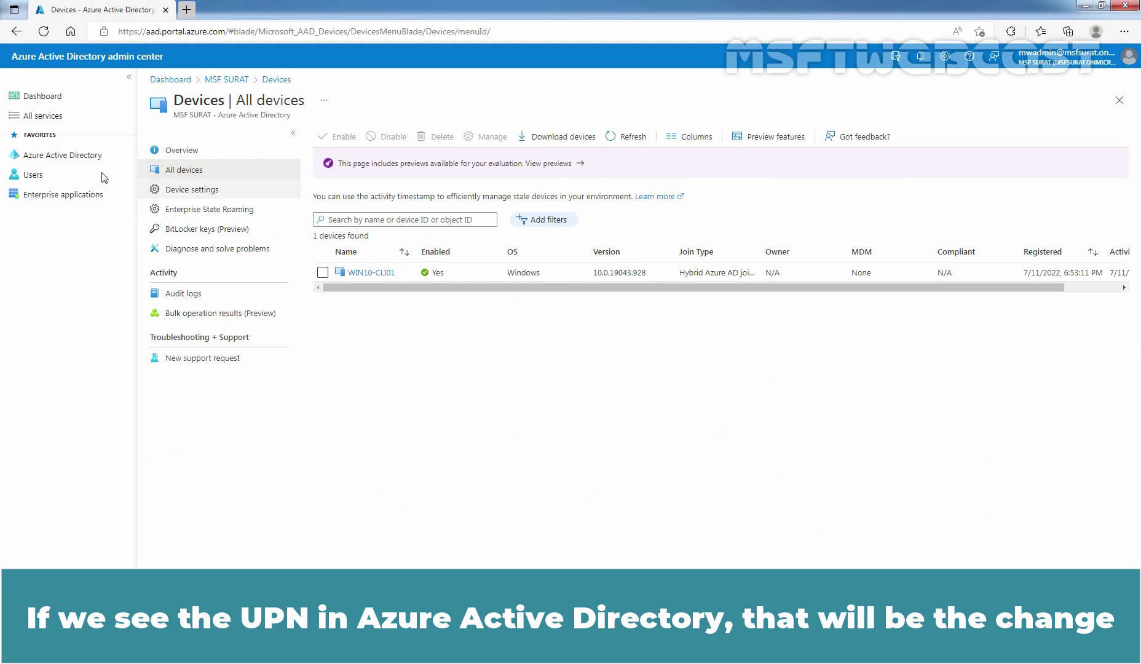
Show the Users | All users page listing the 8 users in Azure AD.
click(32, 178)
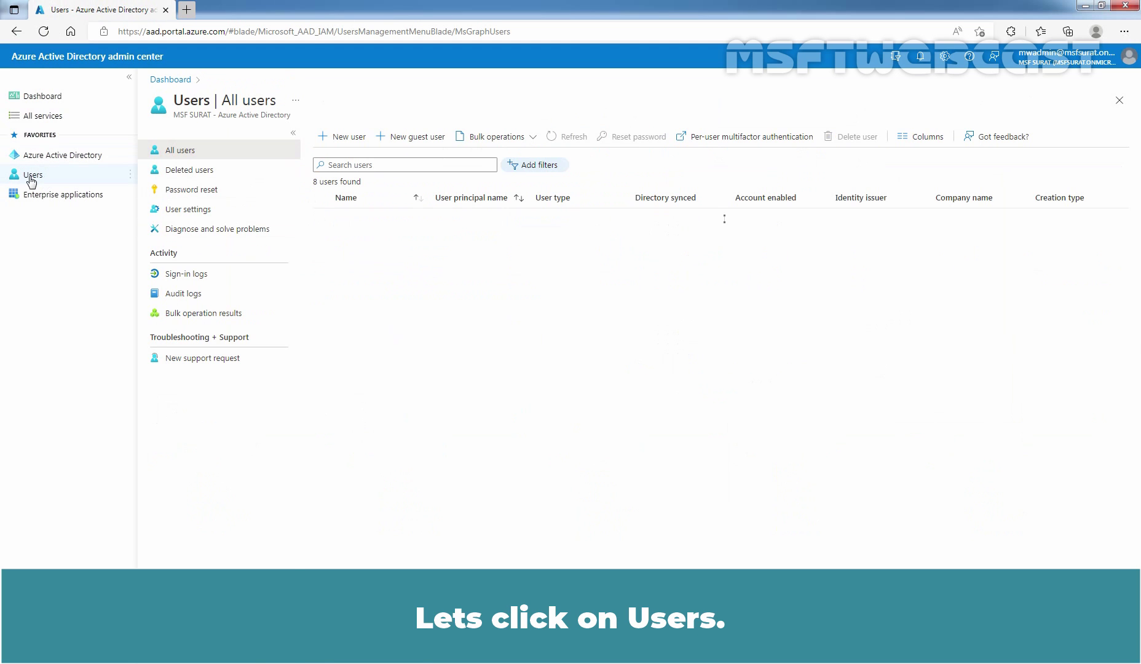
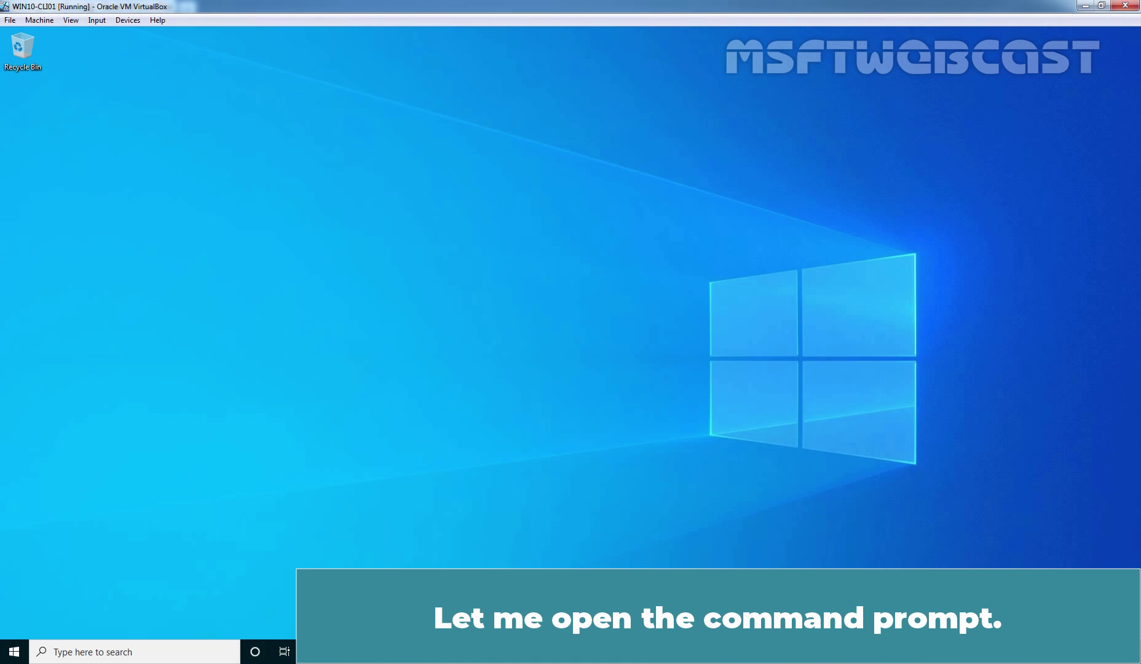
Run dsregcmd /status in a new Command Prompt and select the empty MdmUrl, MdmTouUrl and MdmComplianceUrl lines.
key(super+r)
key(Return)
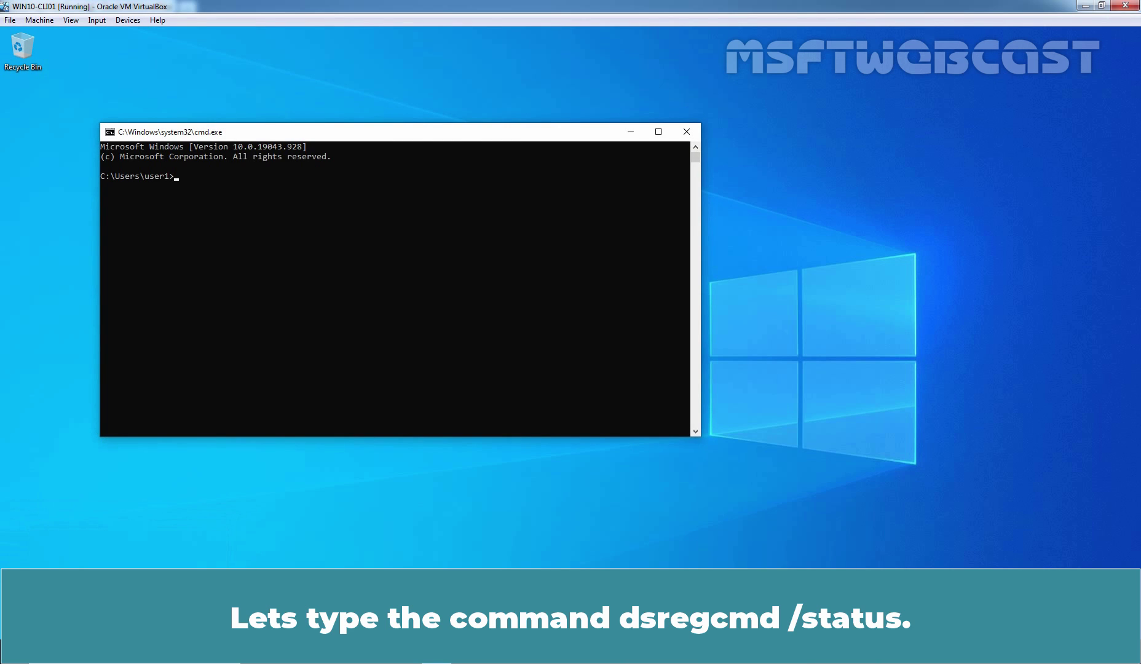
text(dsregcmd /status)
key(Return)
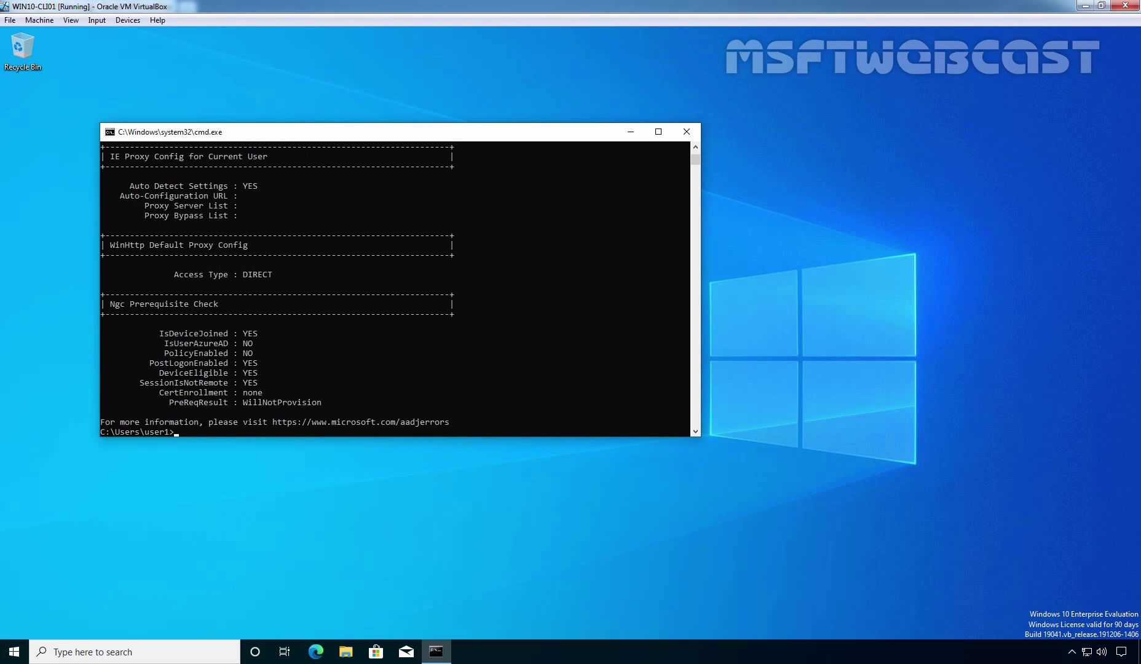
scroll(387, 285, up, 20)
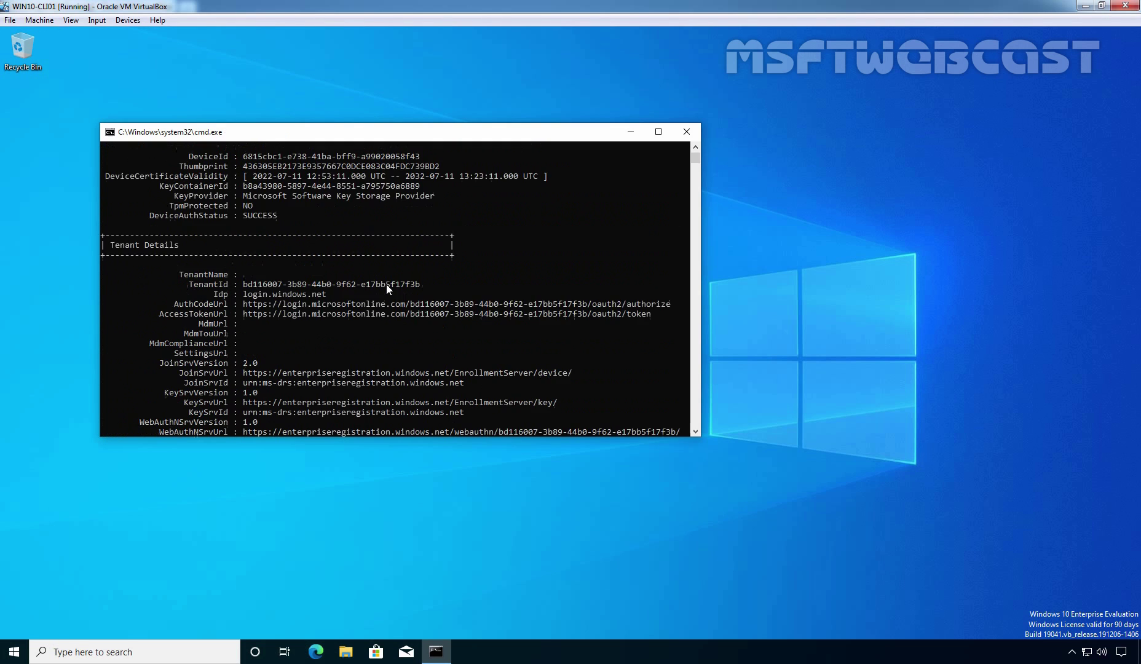
scroll(387, 284, down, 6)
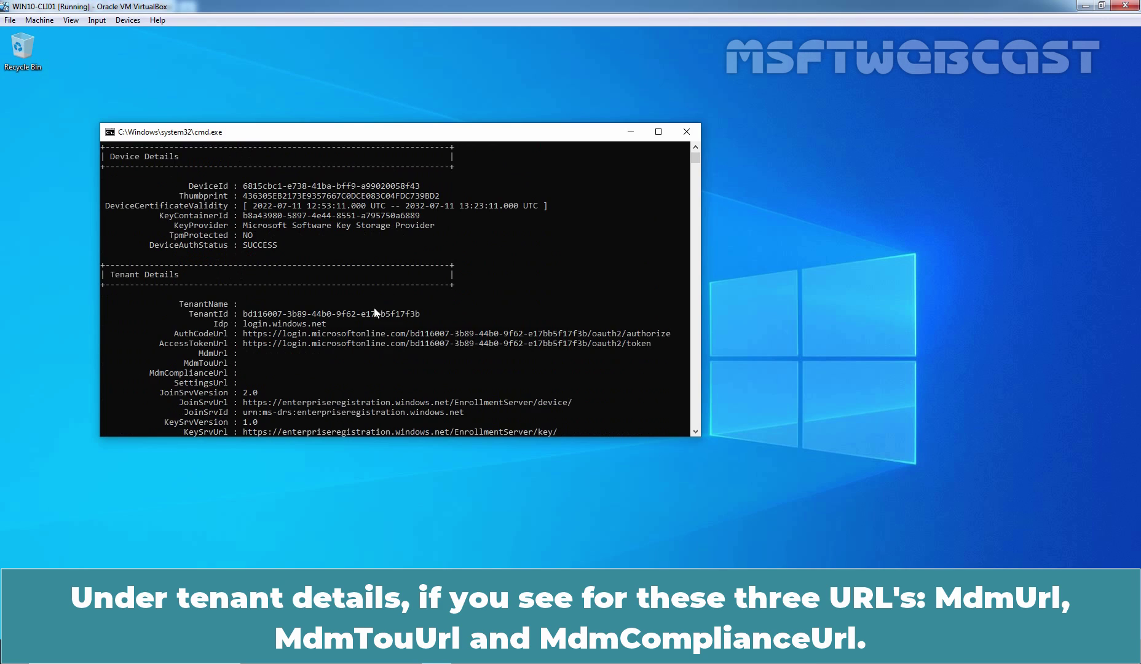
drag(134, 290, 262, 315)
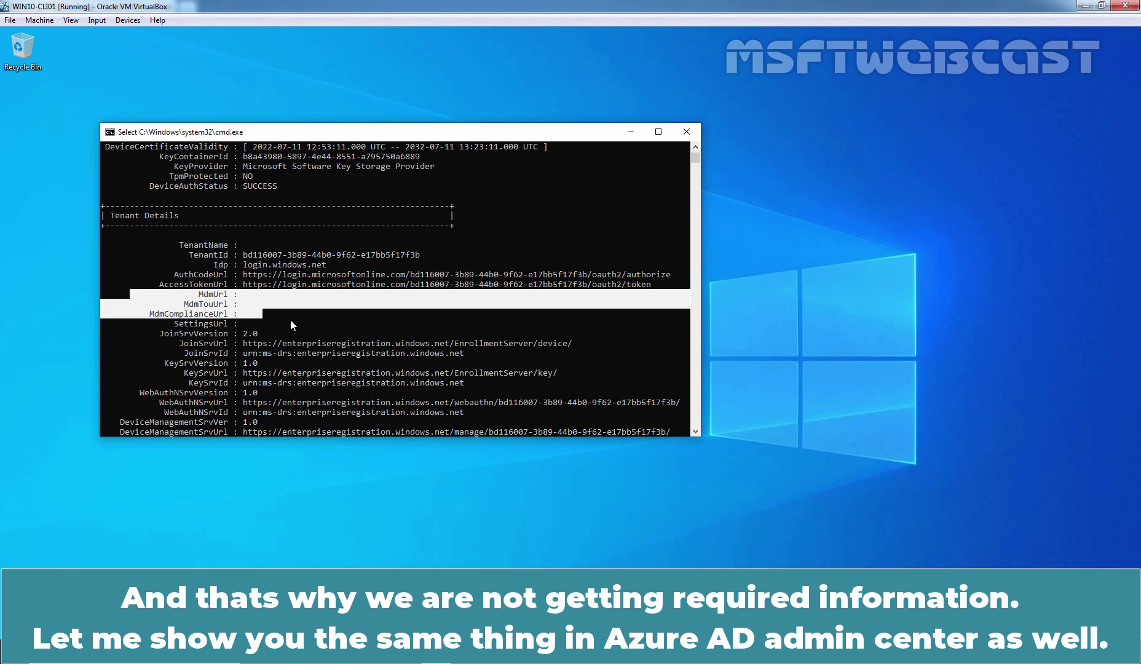
Review the Microsoft Intune MDM URLs under Mobility (MDM and MAM) for MSF SURAT.
key(alt+Tab)
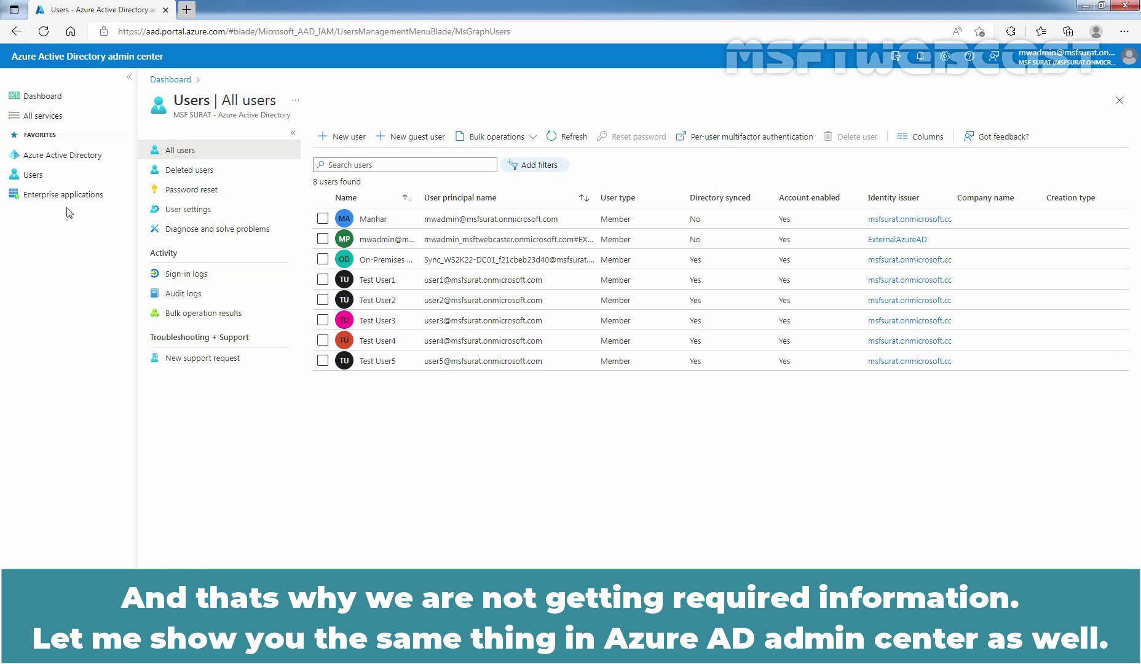
click(67, 156)
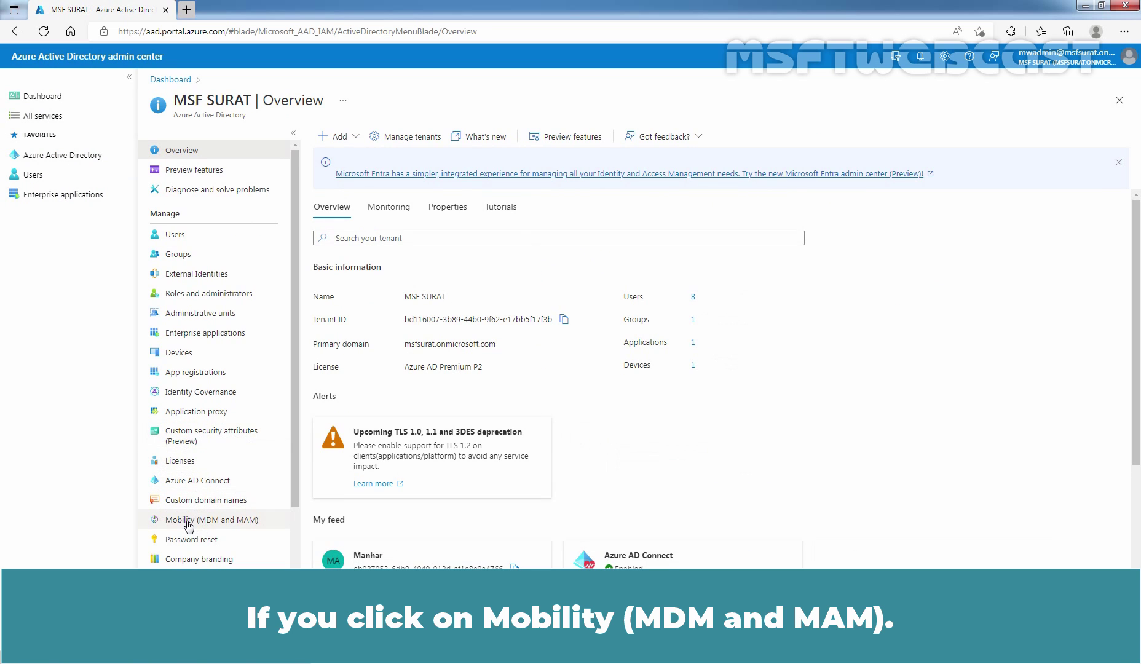
click(188, 523)
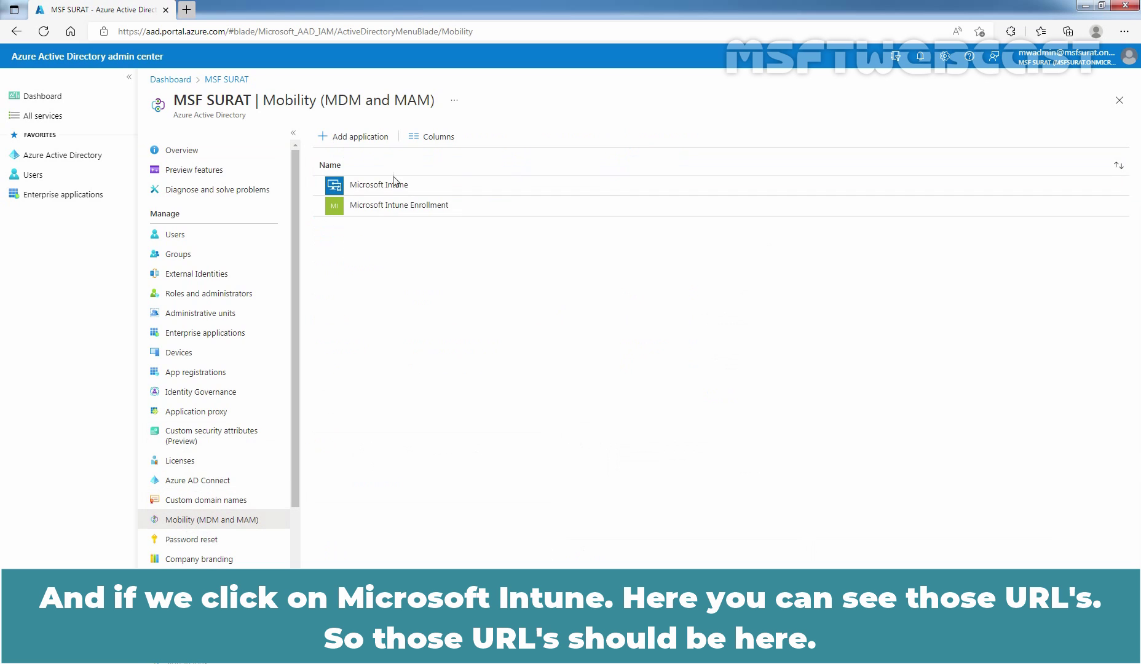
click(377, 185)
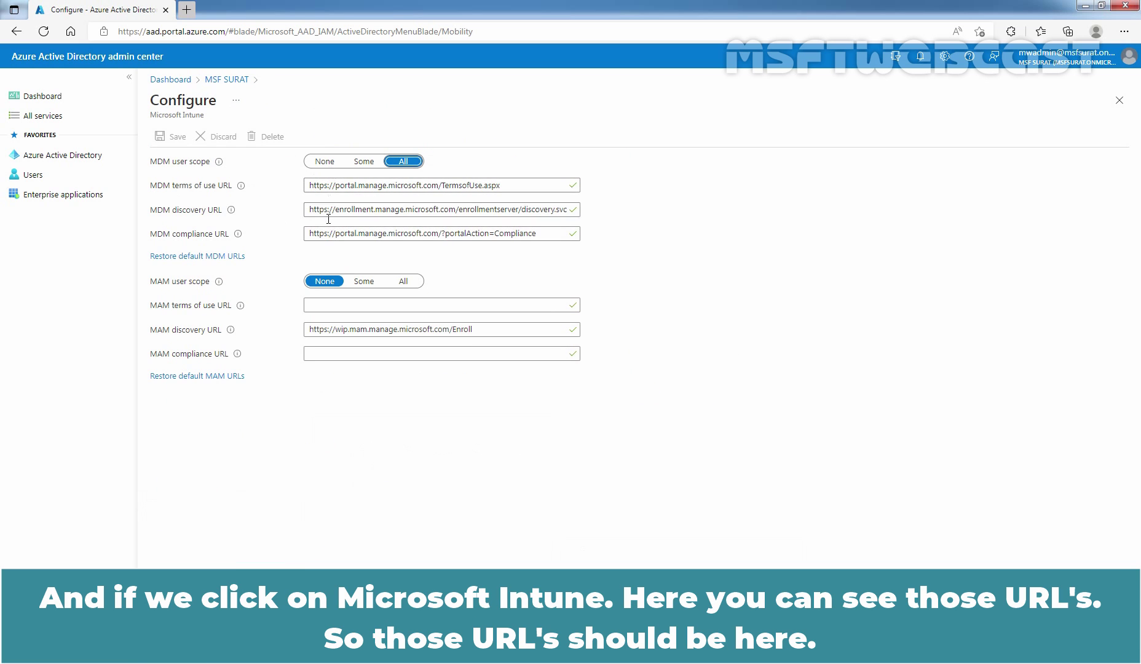
key(alt+Tab)
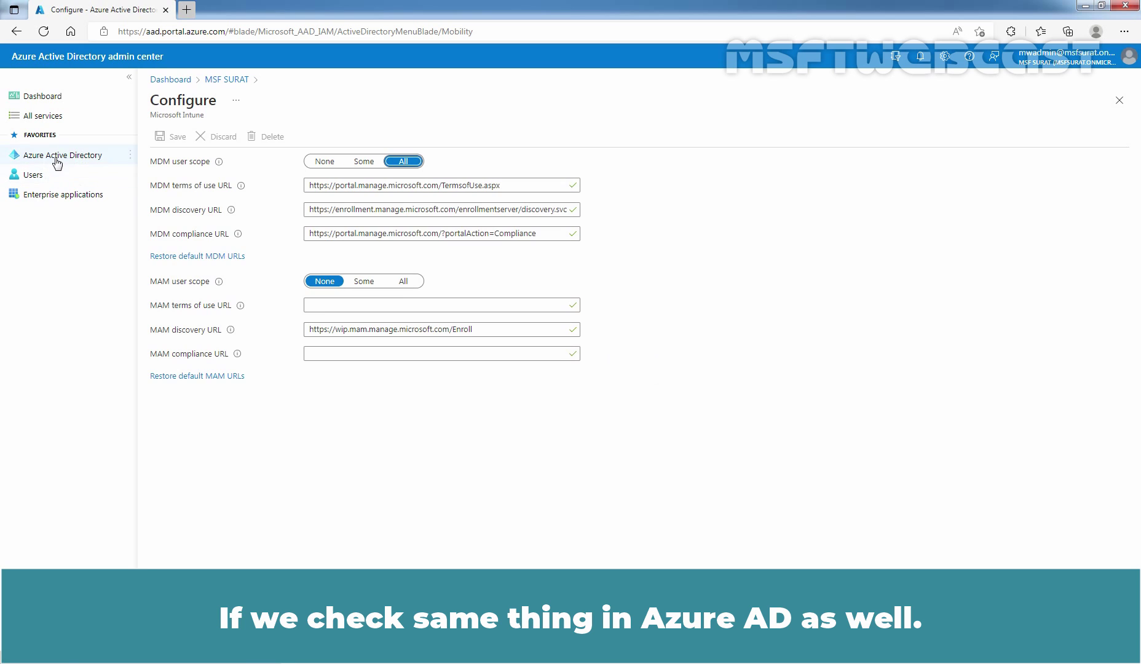
Open the Azure AD All devices list for the tenant.
click(57, 159)
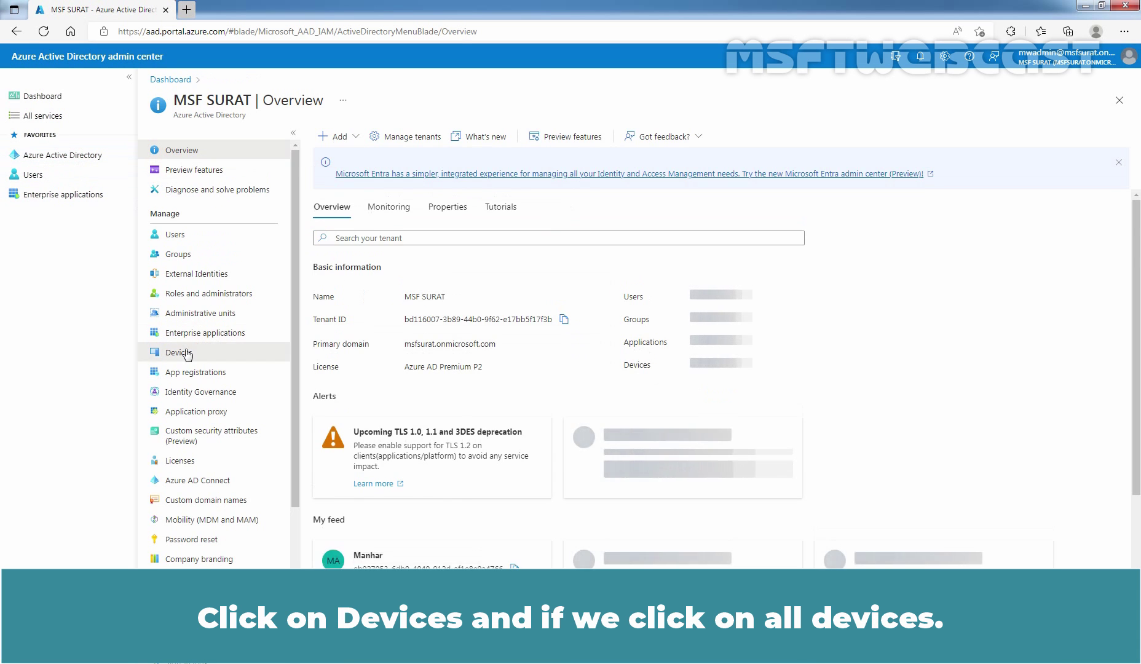
click(187, 353)
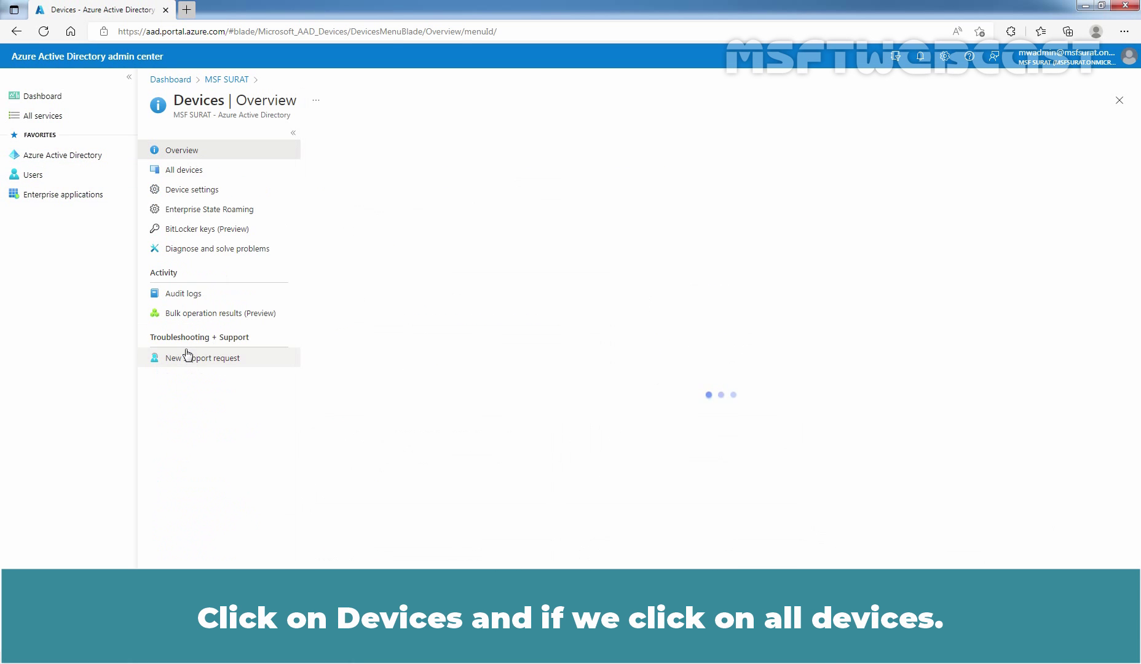
click(185, 179)
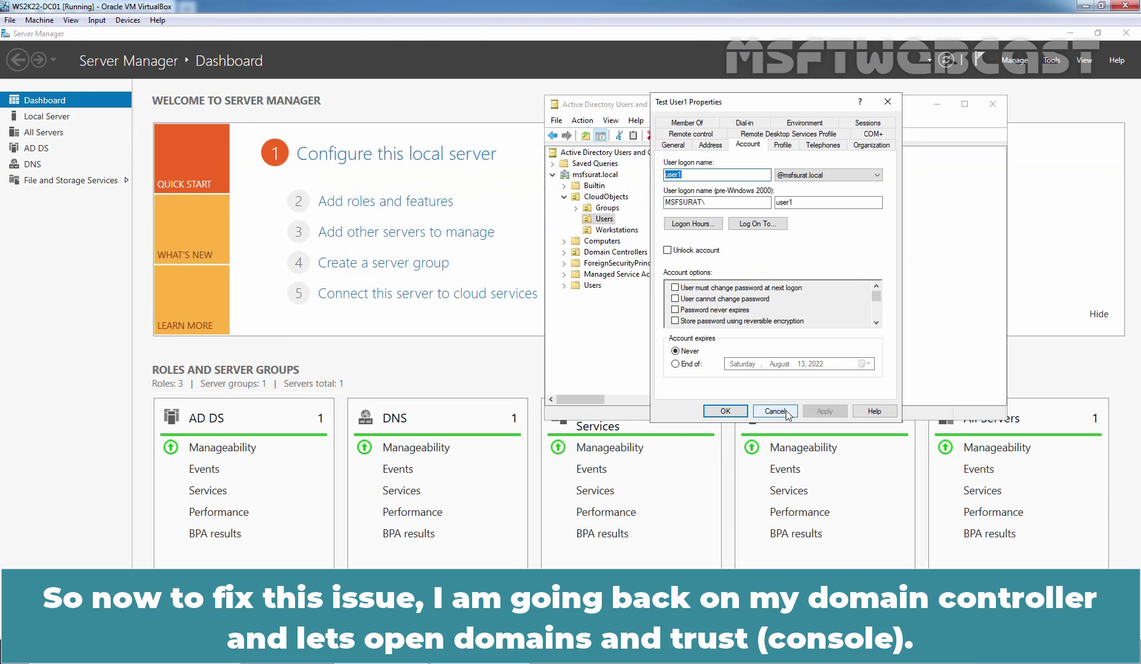
Open the forest's UPN suffix properties in Active Directory Domains and Trusts.
click(776, 411)
click(1052, 60)
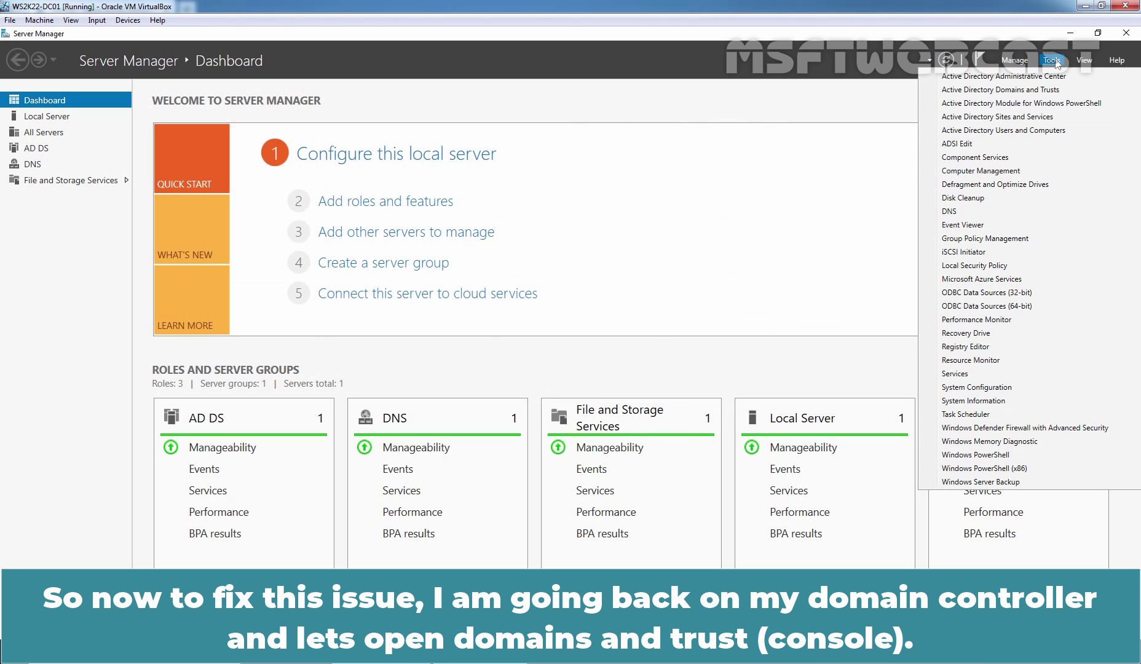
click(1000, 89)
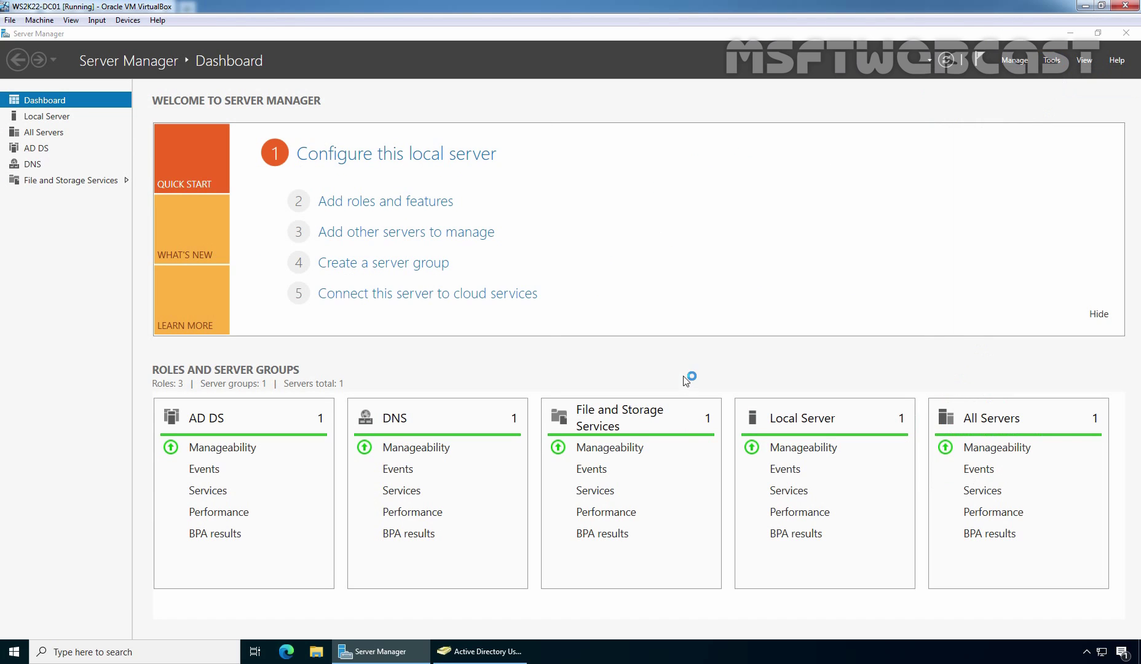
right_click(103, 100)
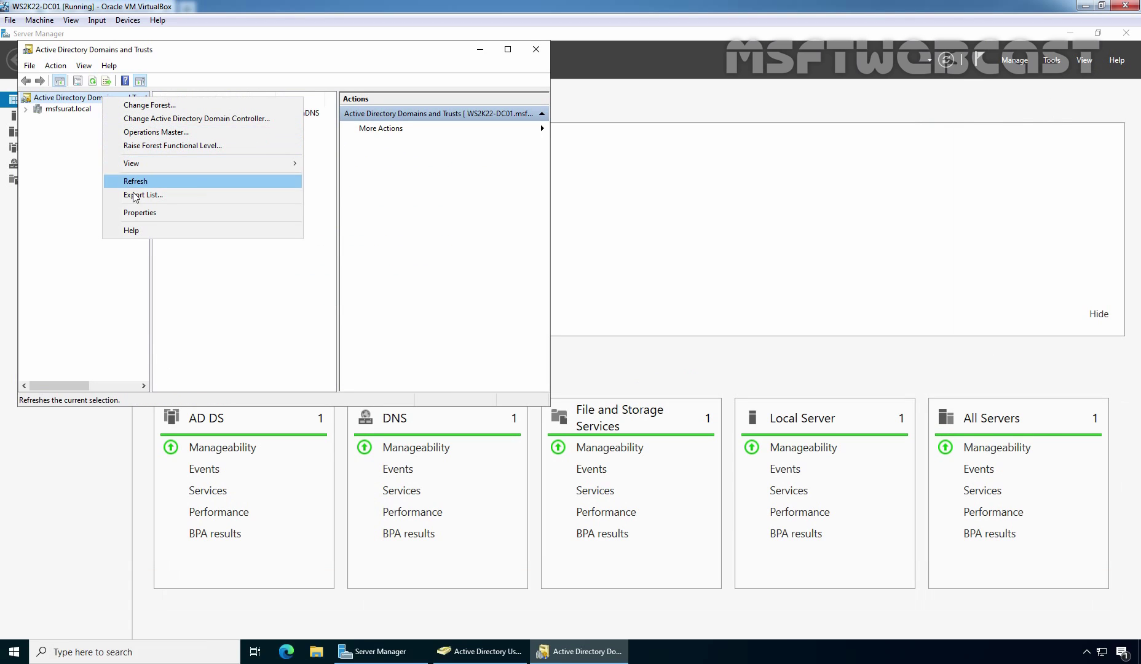
click(140, 213)
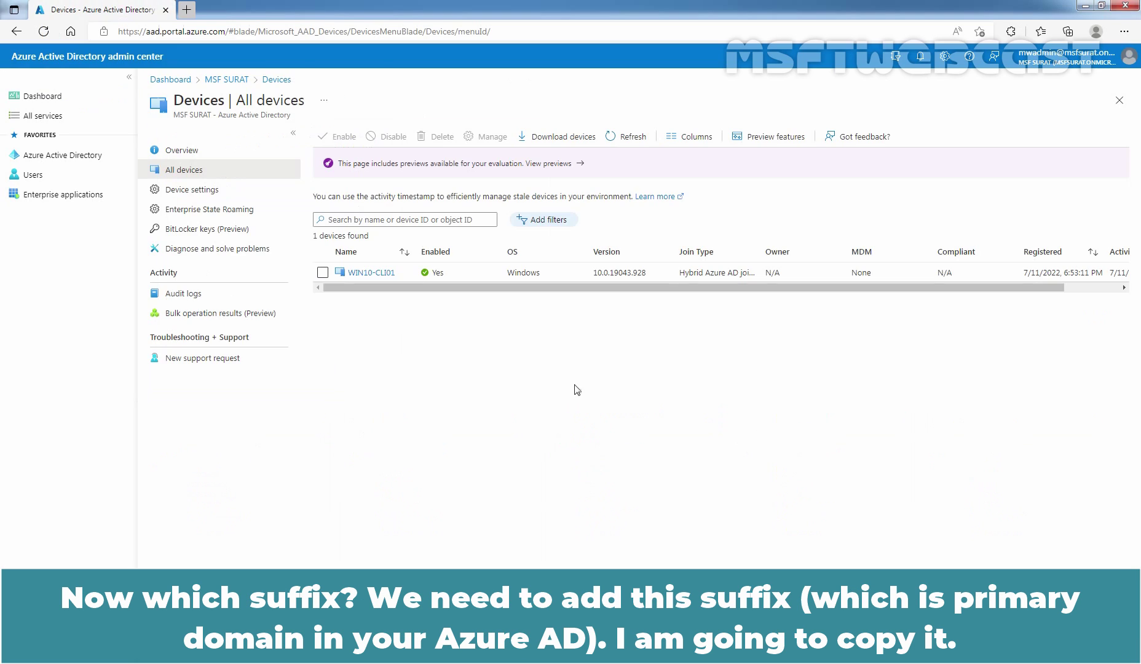
Copy the primary domain msfsurat.onmicrosoft.com from the MSF SURAT tenant overview.
click(62, 155)
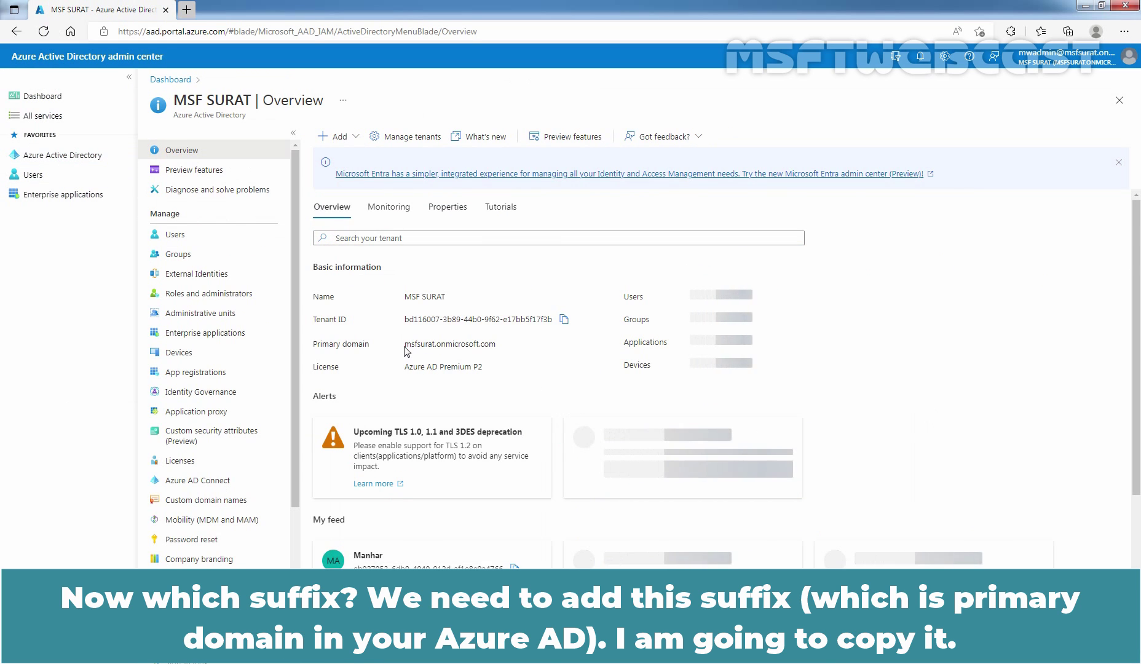
drag(404, 344, 490, 347)
right_click(490, 347)
click(509, 352)
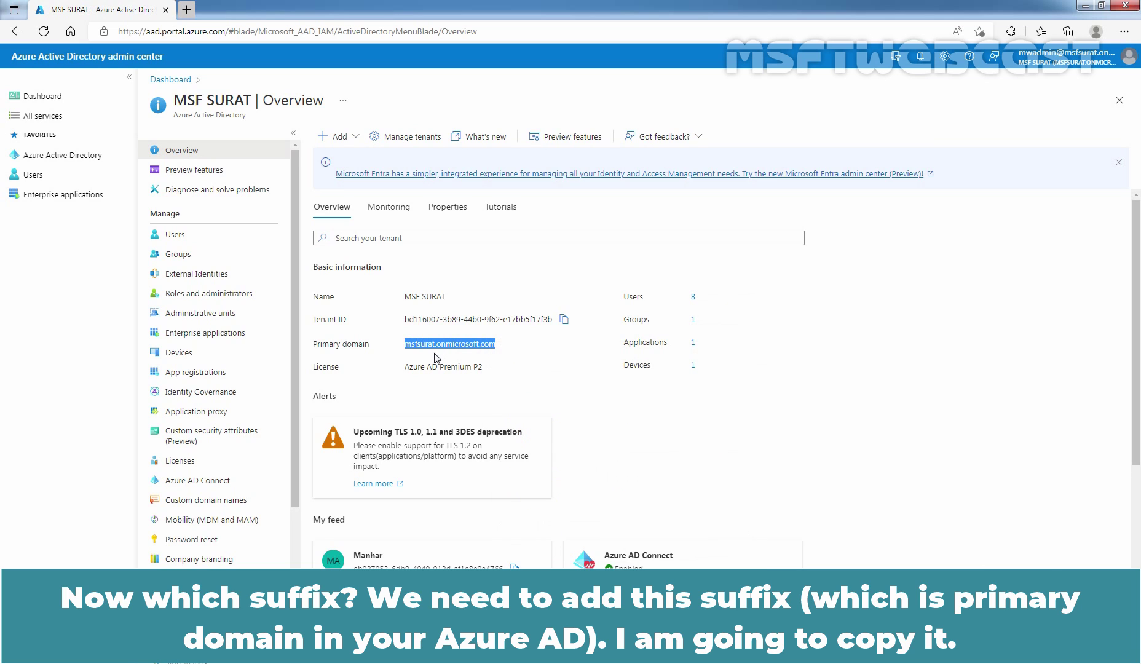
Paste and add msfsurat.onmicrosoft.com as an alternative UPN suffix, then apply and close.
key(alt+Tab)
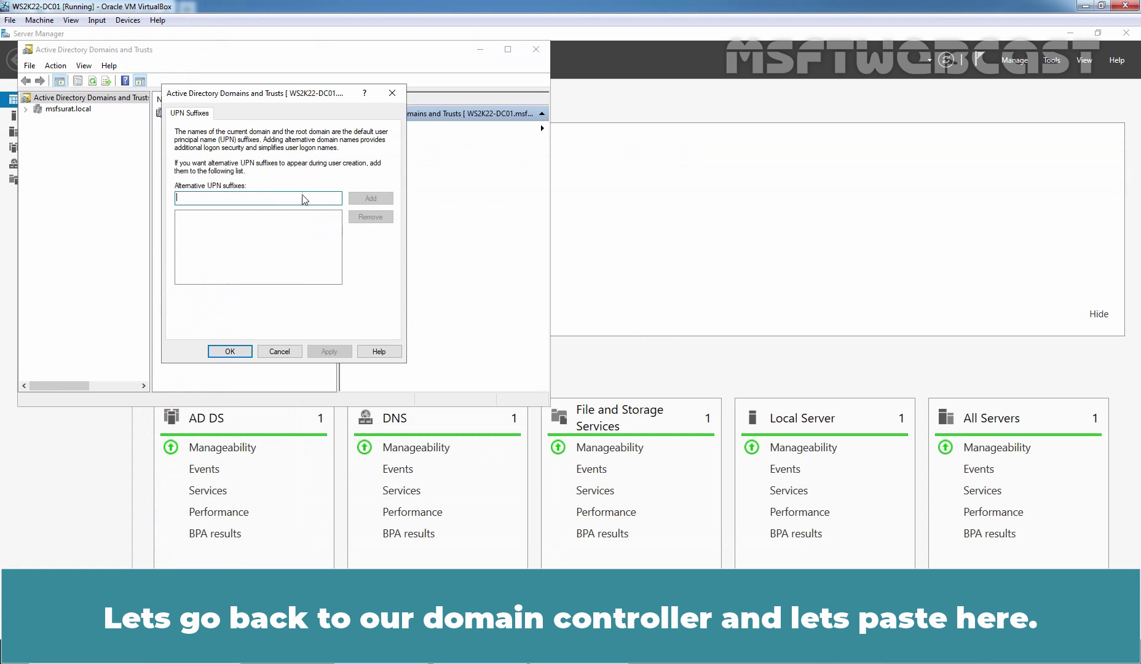
right_click(270, 200)
click(298, 253)
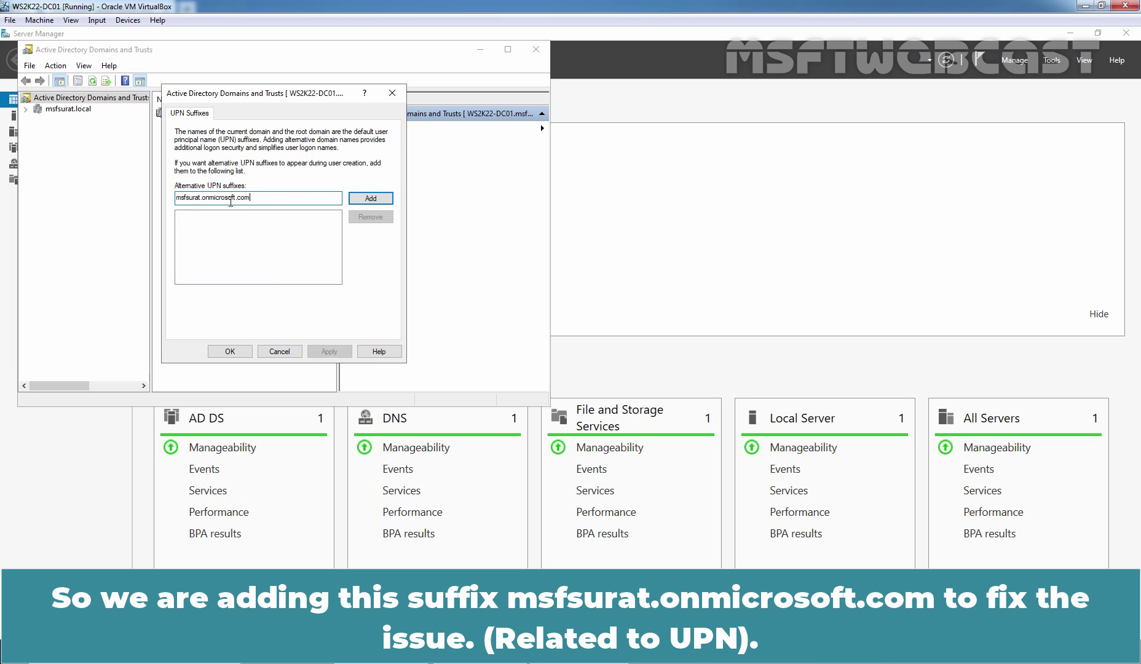
click(369, 198)
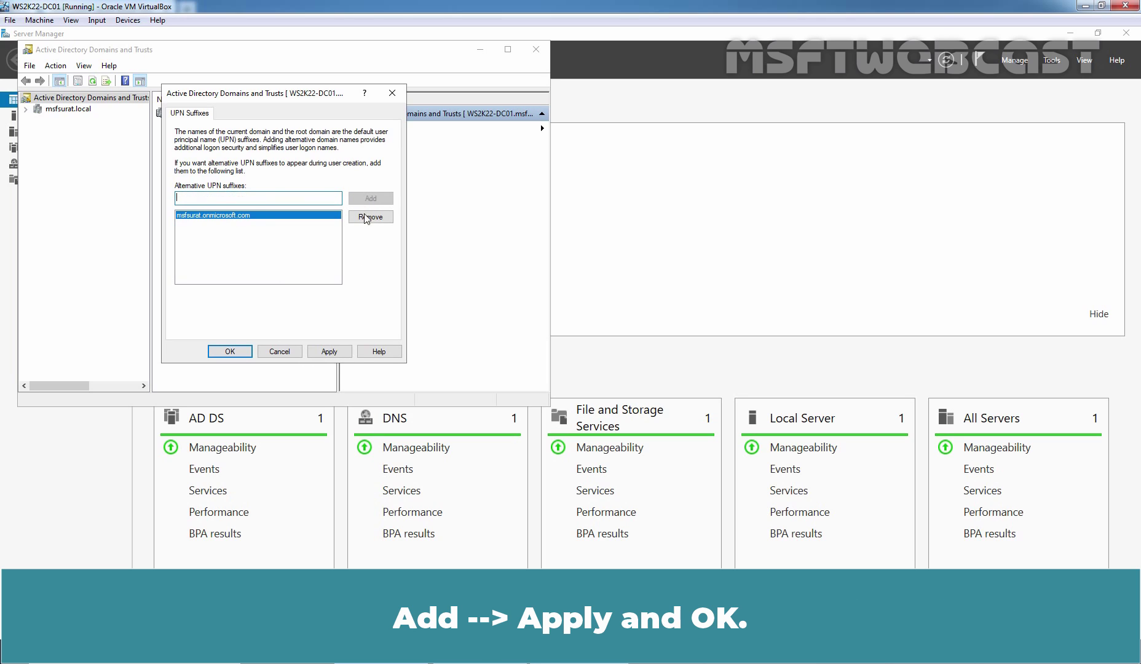
click(329, 352)
click(229, 352)
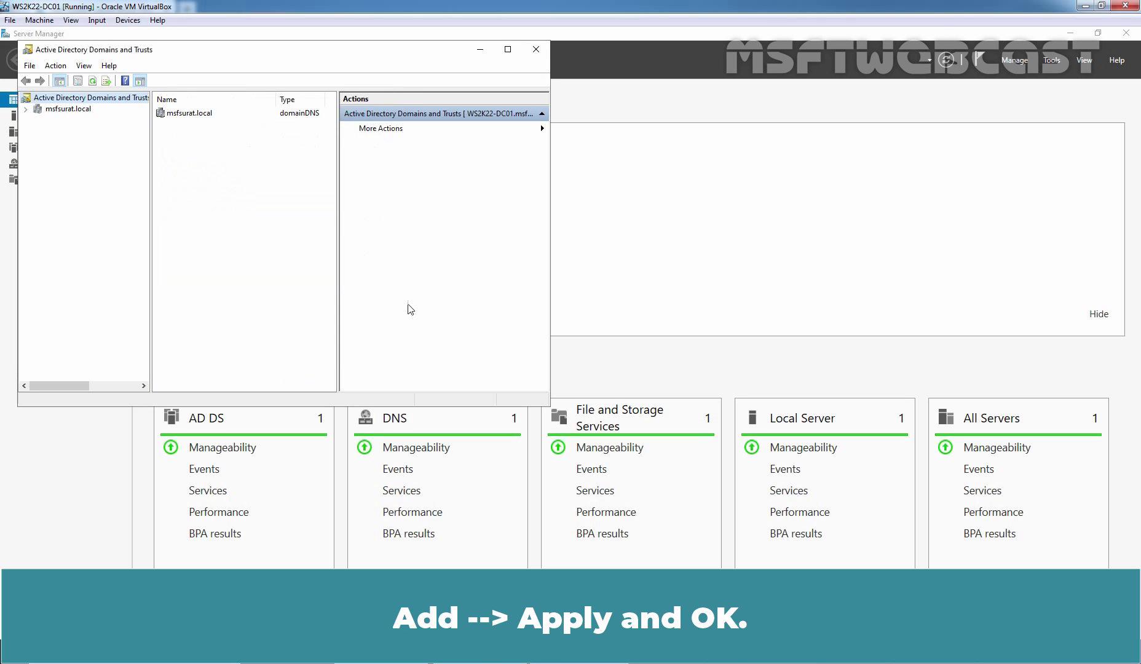
click(537, 49)
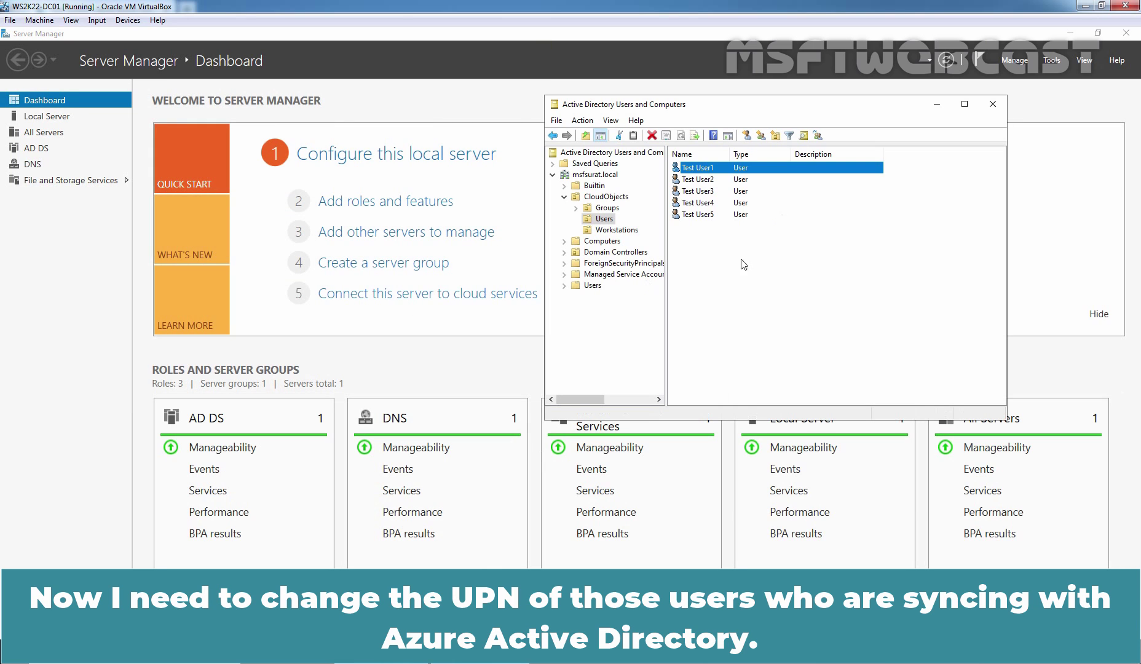
drag(734, 264, 696, 176)
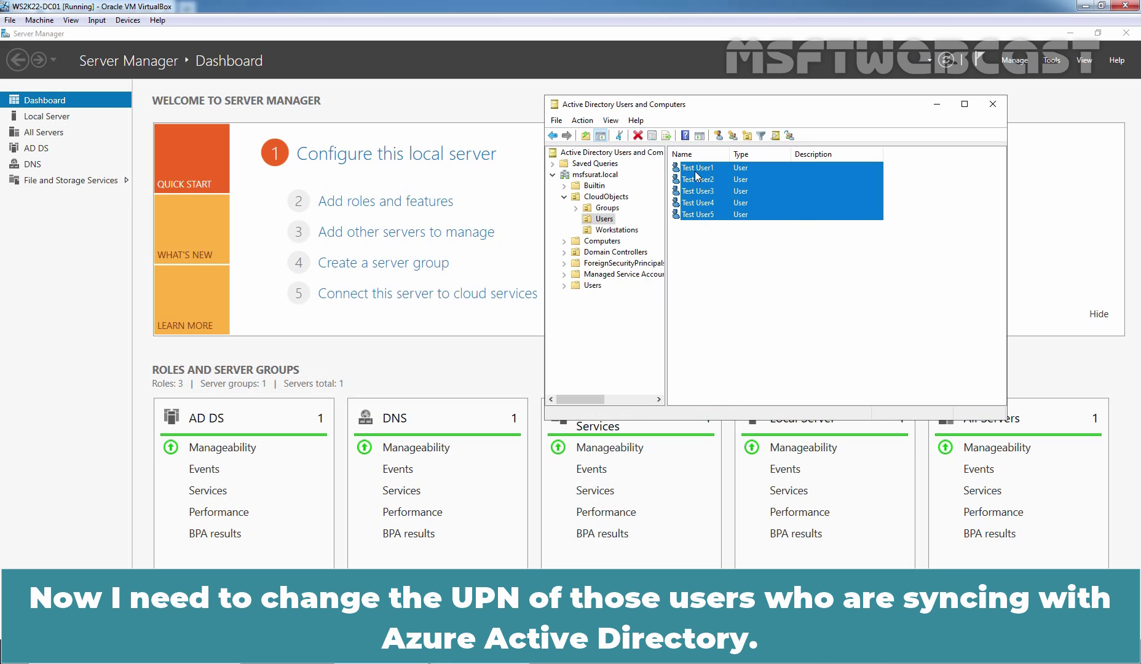
click(696, 171)
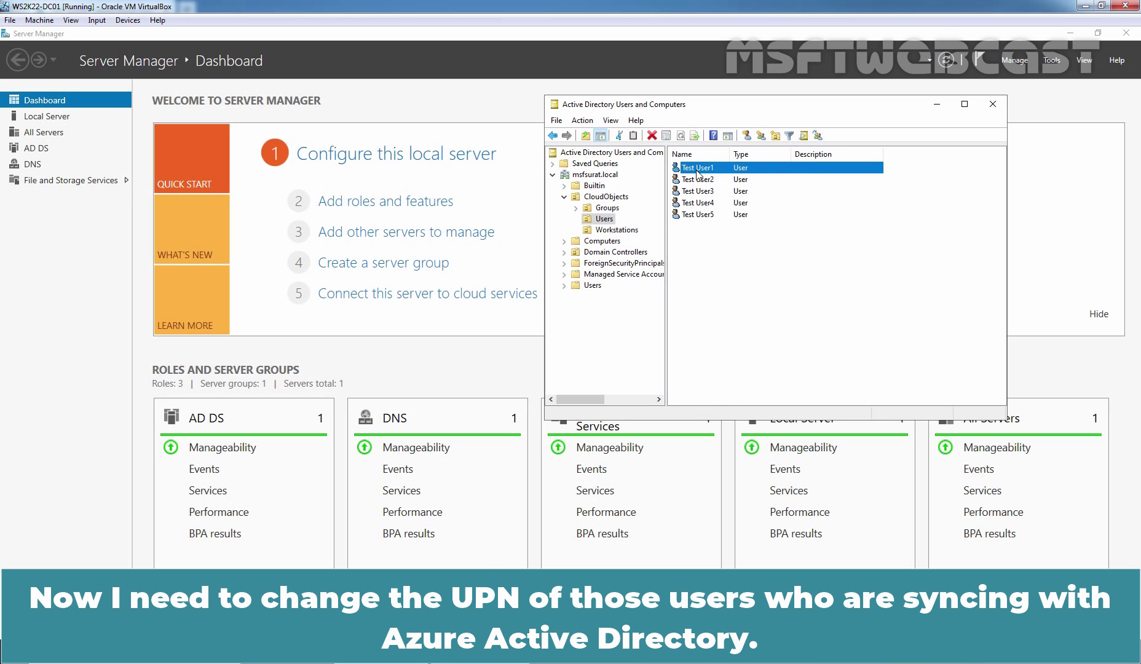
right_click(698, 174)
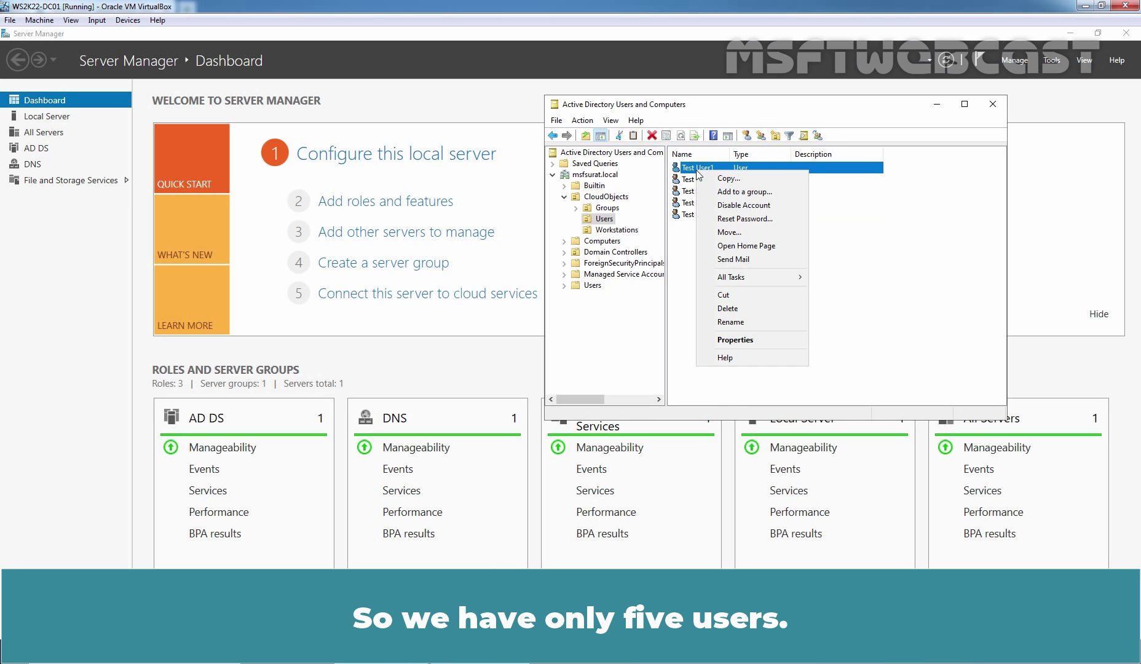
click(735, 340)
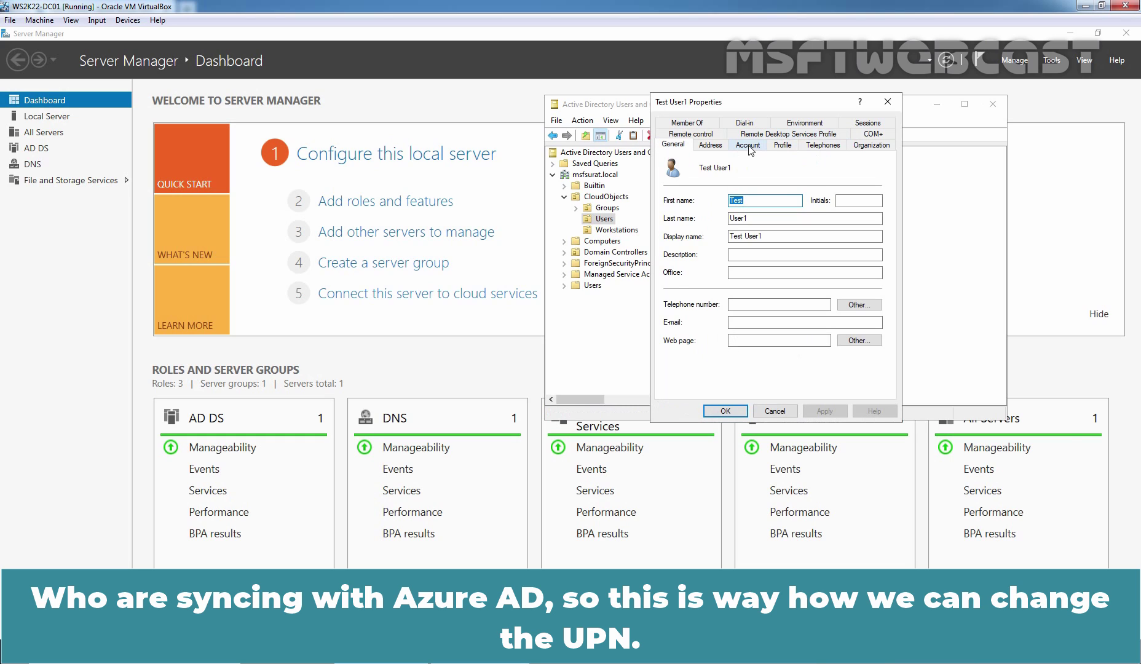
click(747, 145)
click(801, 176)
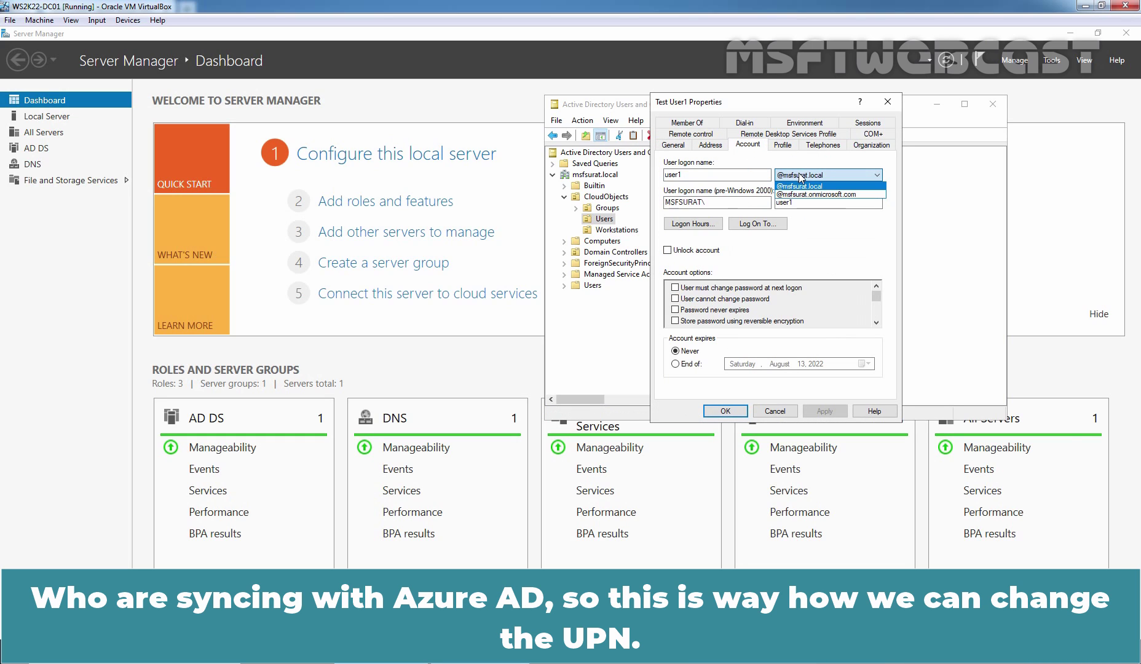
click(802, 194)
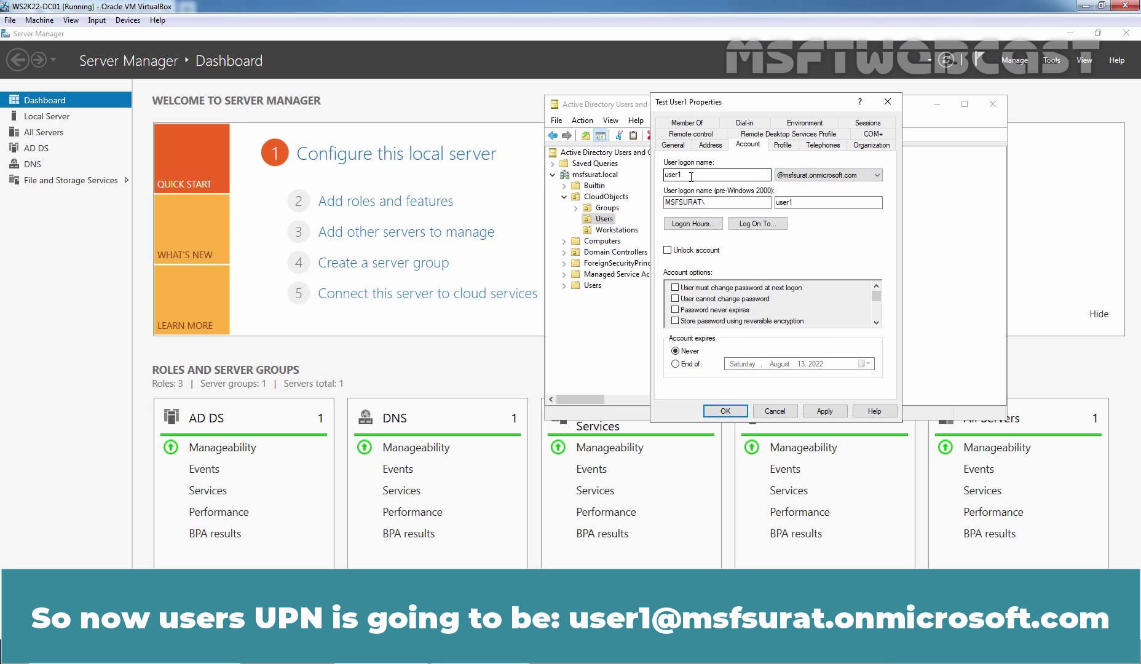
click(825, 410)
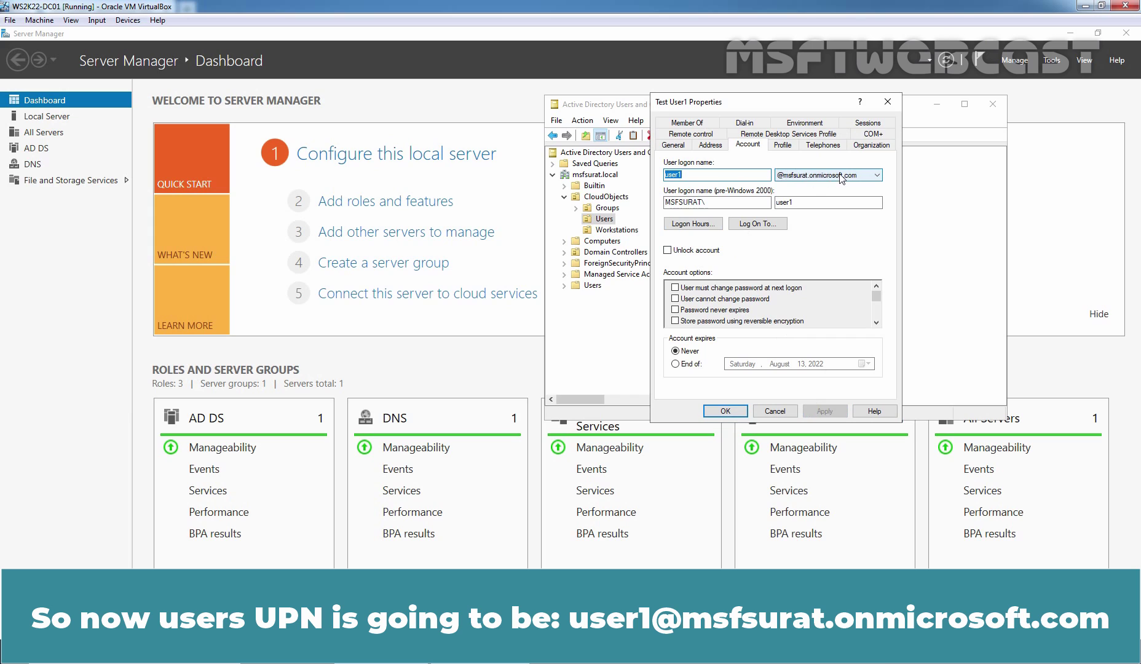
click(726, 411)
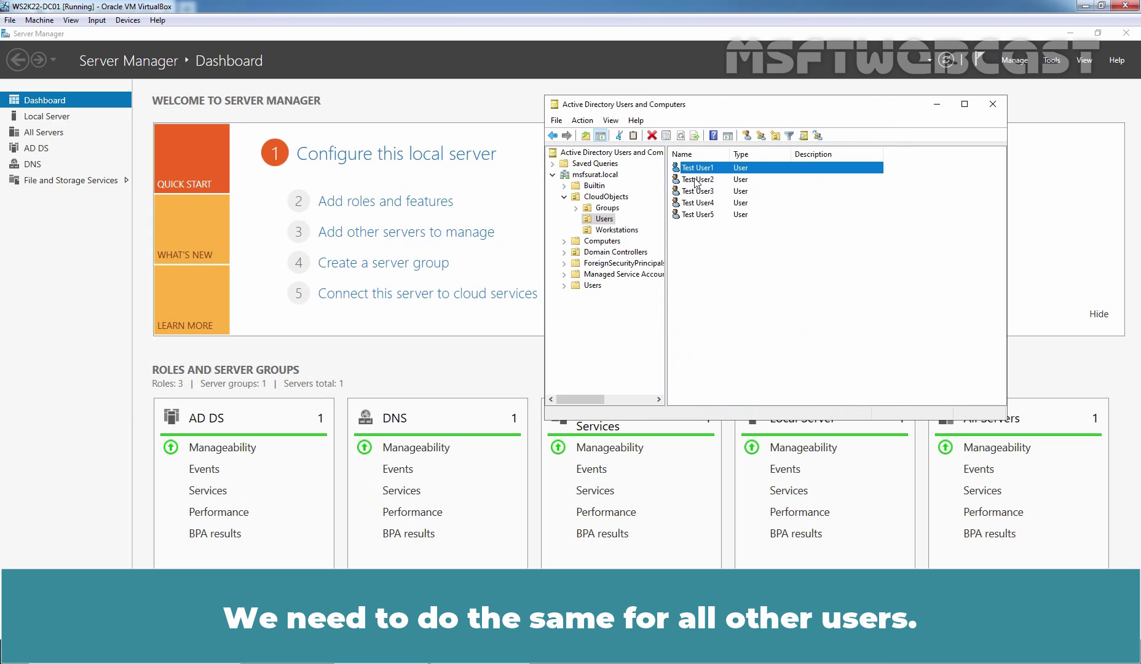
double_click(704, 177)
click(748, 145)
click(828, 174)
click(811, 188)
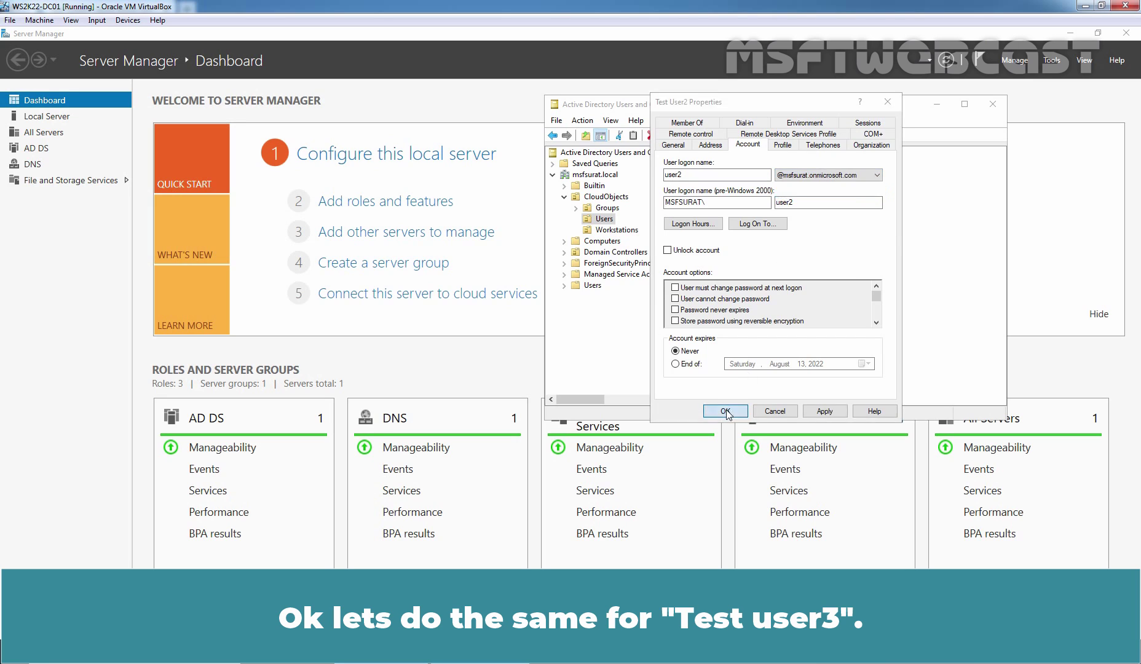
click(725, 411)
double_click(695, 190)
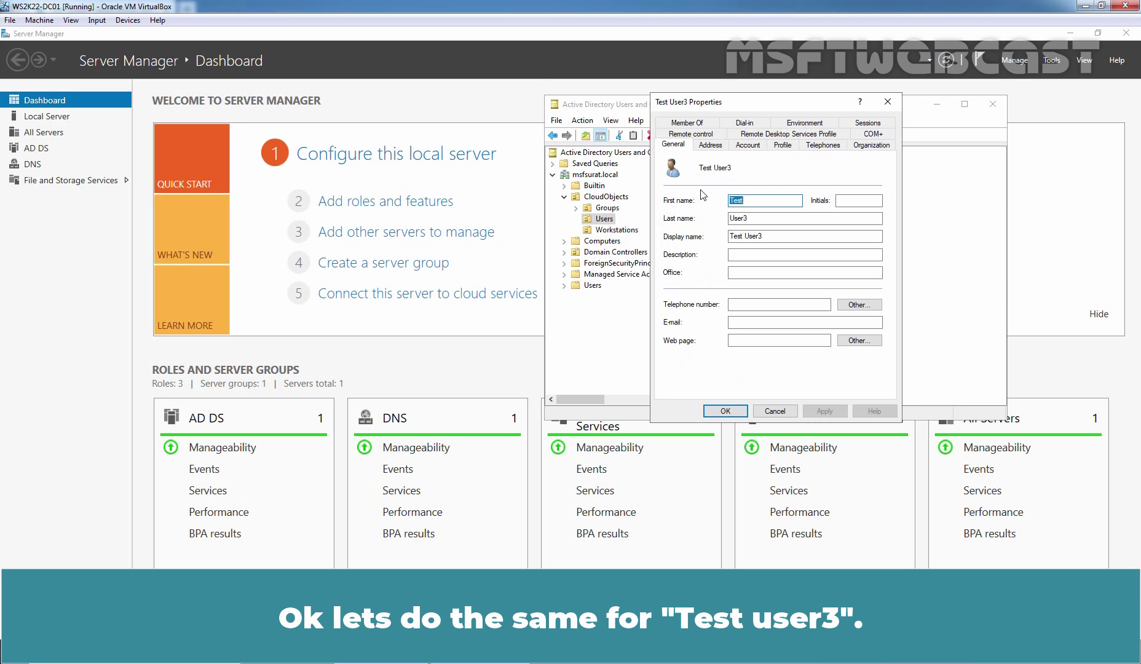
click(748, 145)
click(799, 175)
click(800, 195)
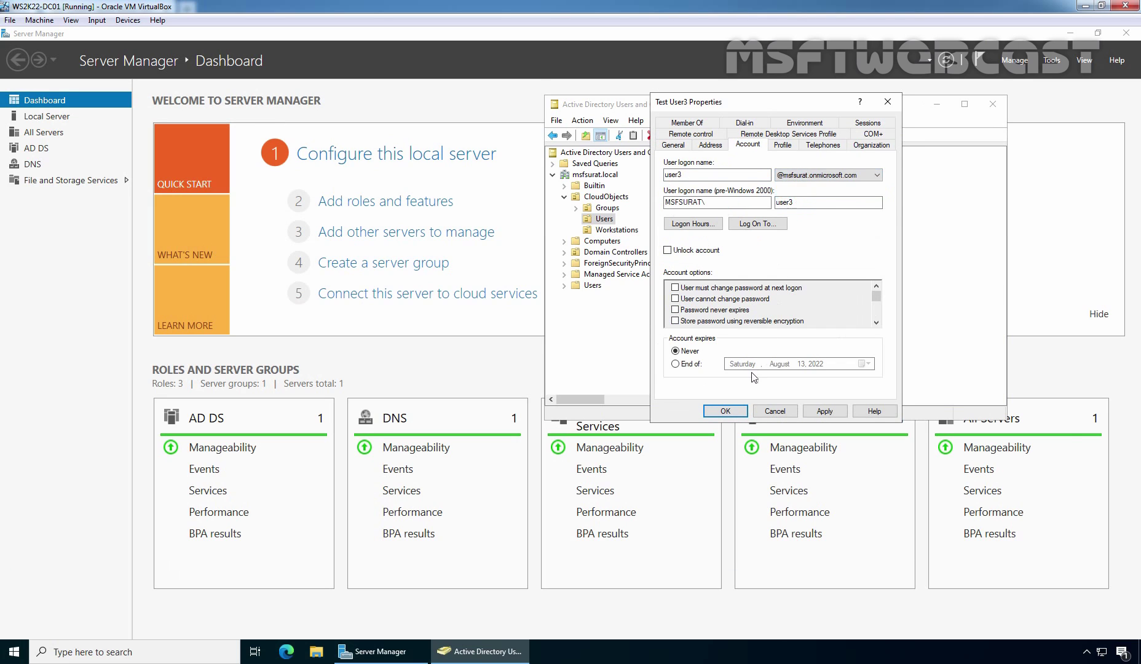
click(725, 410)
double_click(696, 202)
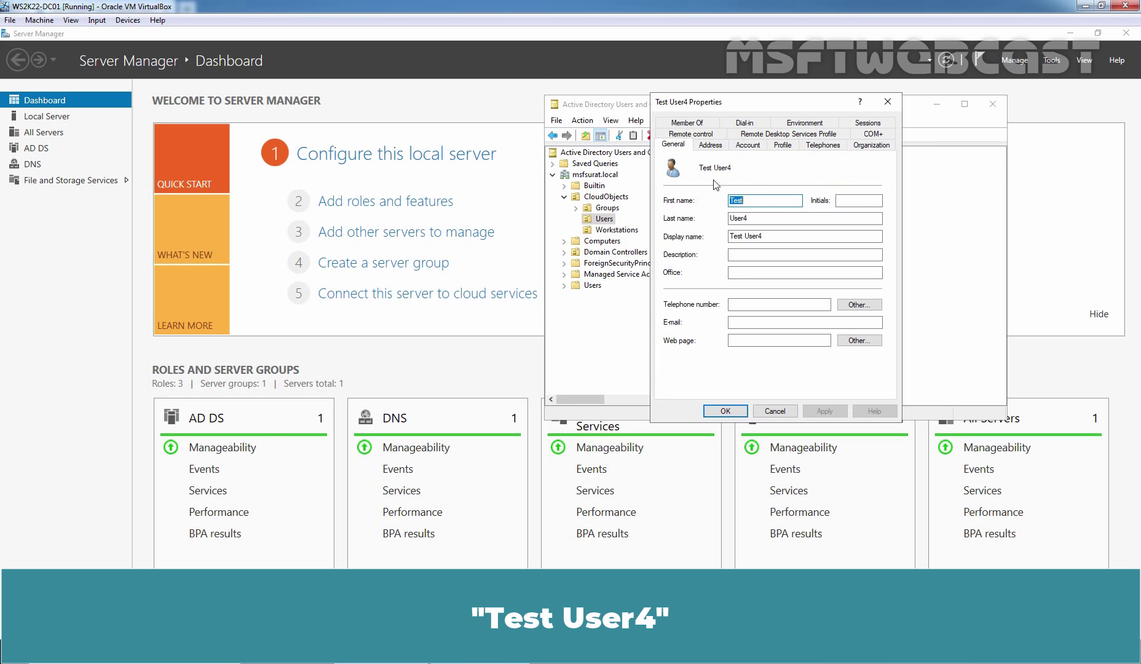
click(747, 146)
click(794, 175)
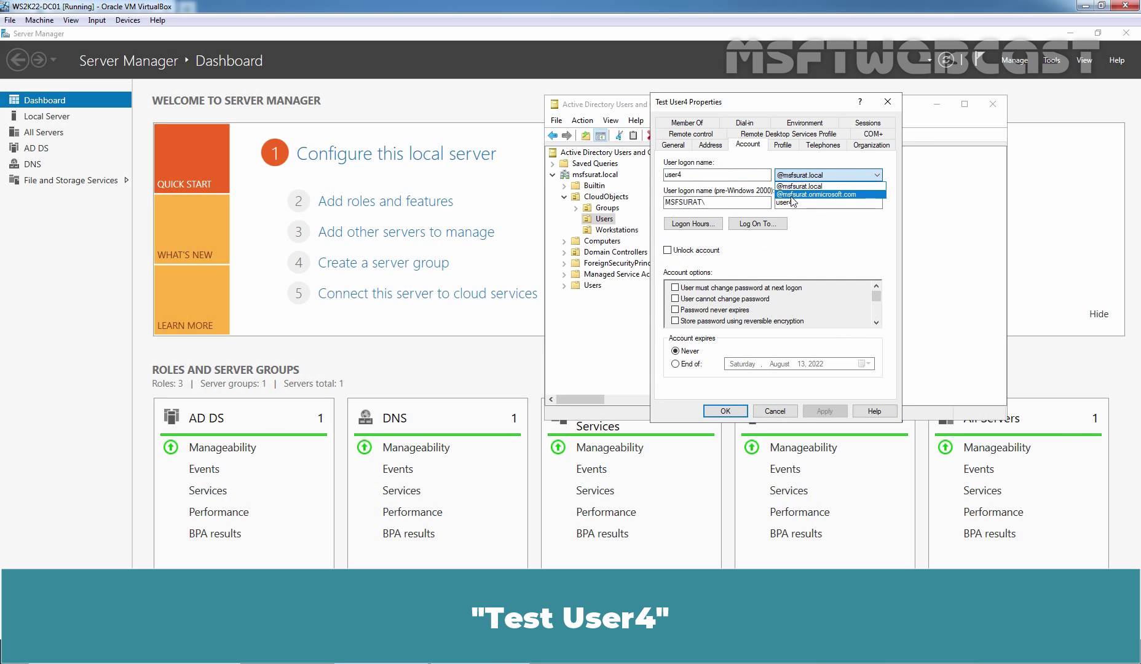
click(799, 194)
click(724, 410)
double_click(690, 215)
click(748, 145)
click(795, 176)
click(799, 194)
click(825, 411)
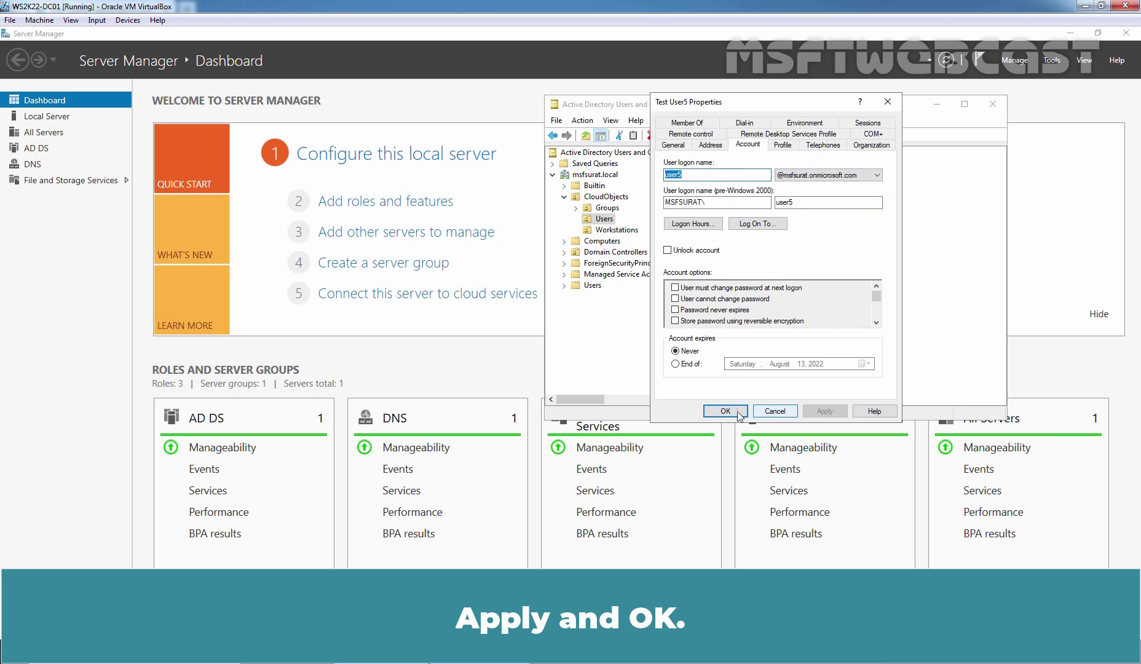
click(725, 411)
click(788, 302)
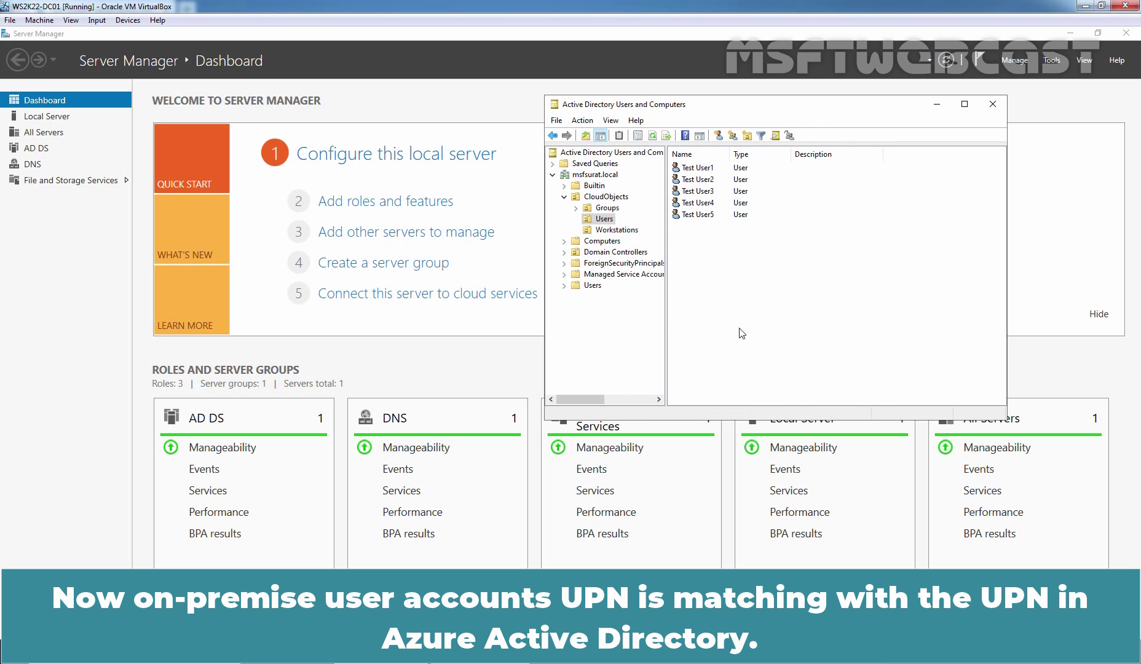
Check the All users list in Azure AD admin center.
key(alt+Tab)
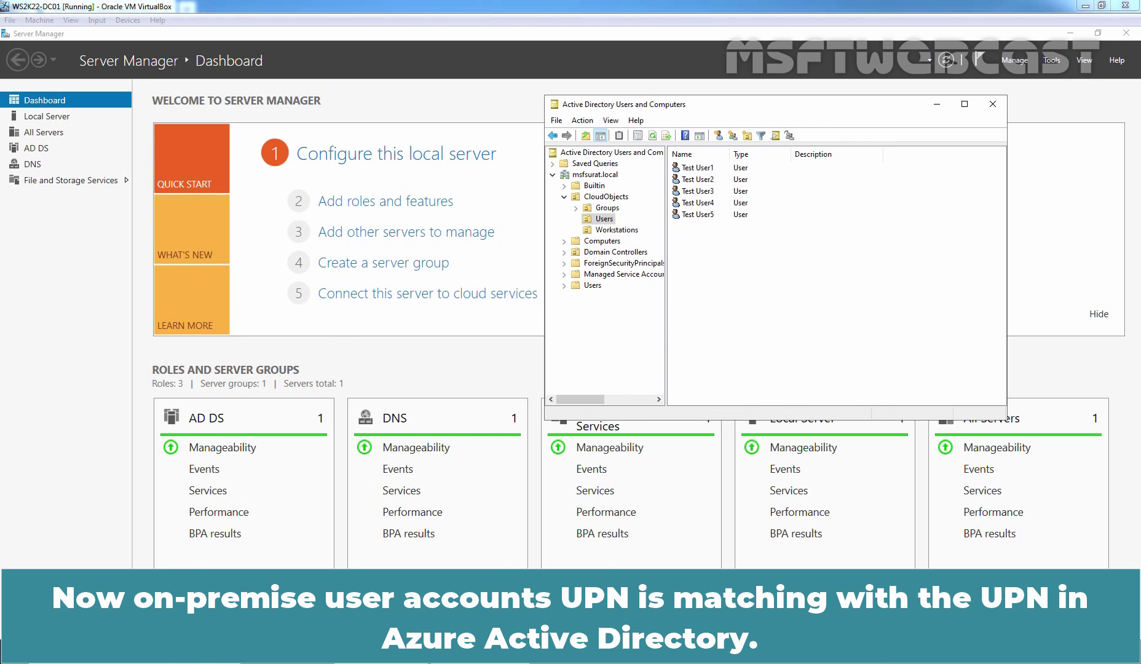
click(34, 176)
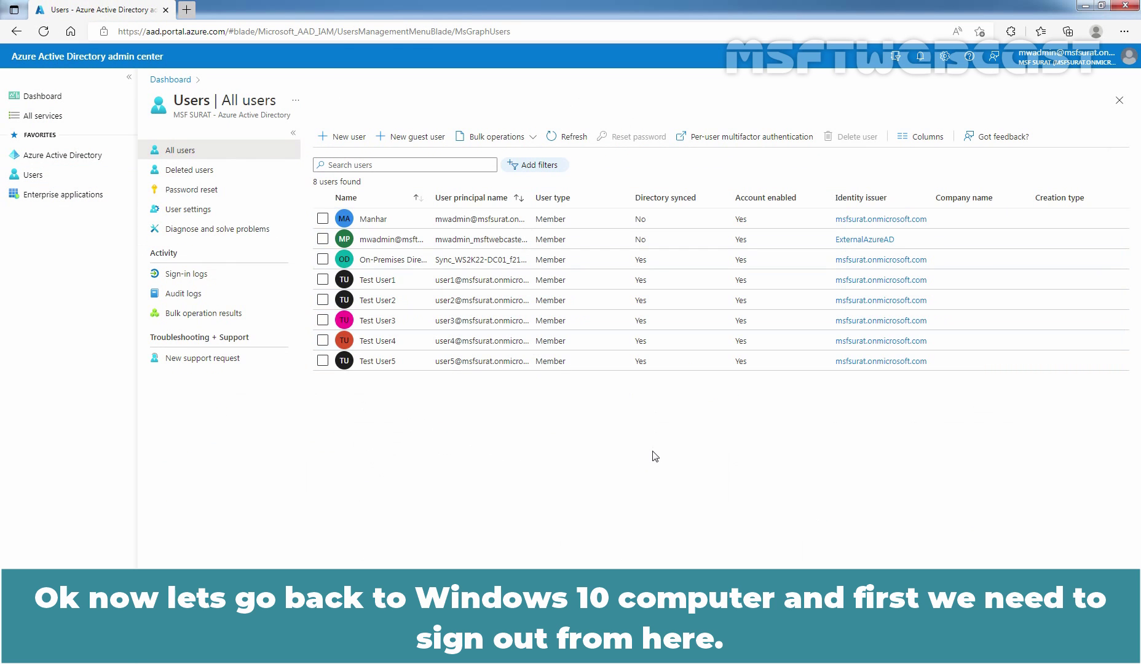
key(alt+Tab)
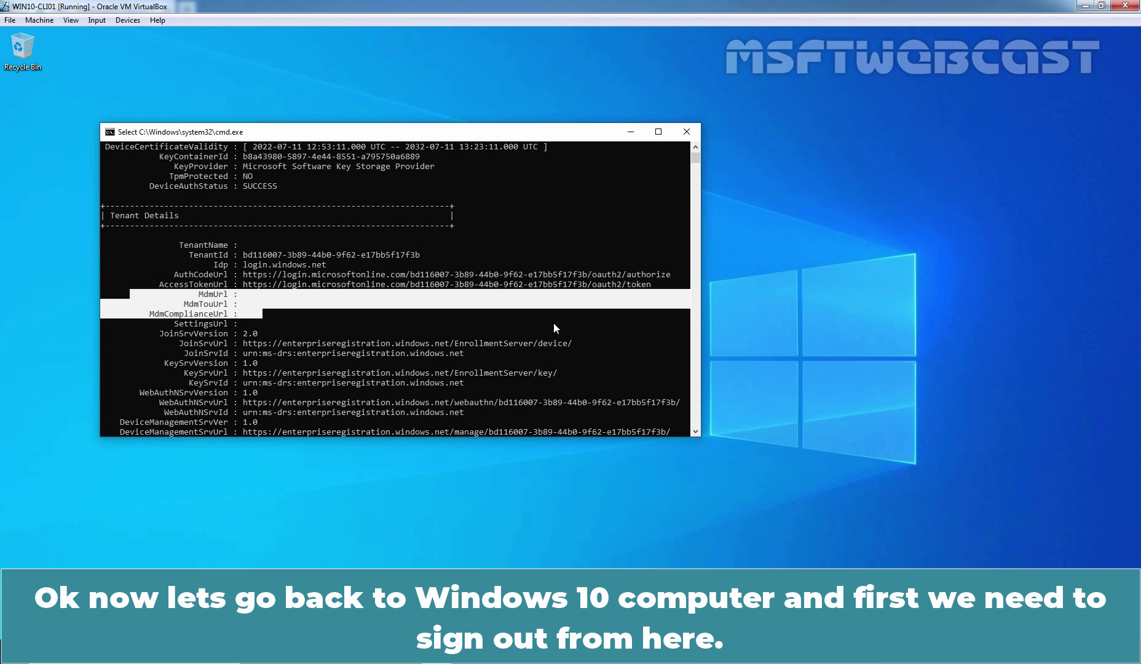
Sign out of the Windows 10 VM with the logoff command.
key(Return)
text(logo)
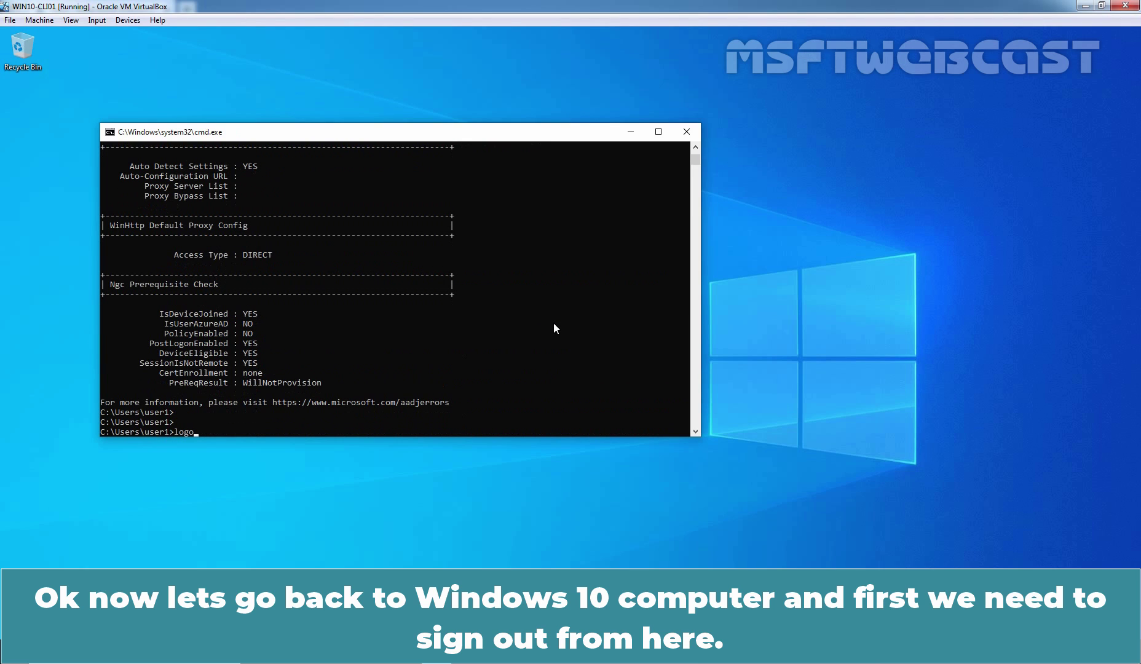
text(ff)
key(Return)
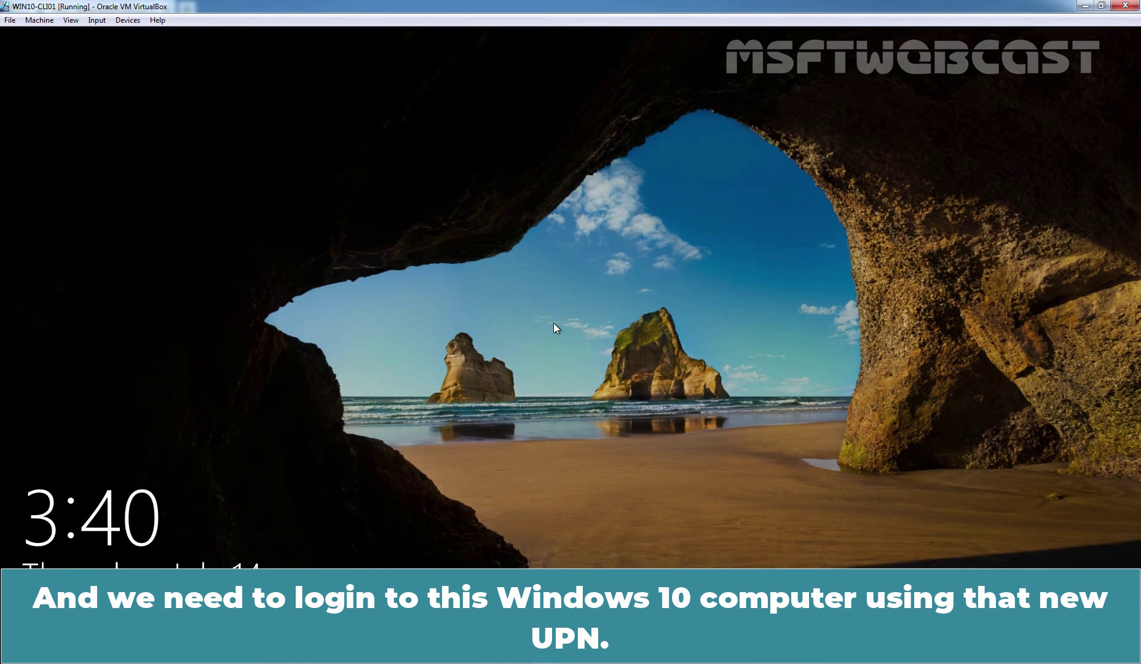
Sign in as Other user with Test User1's onmicrosoft.com UPN and the account password.
click(553, 323)
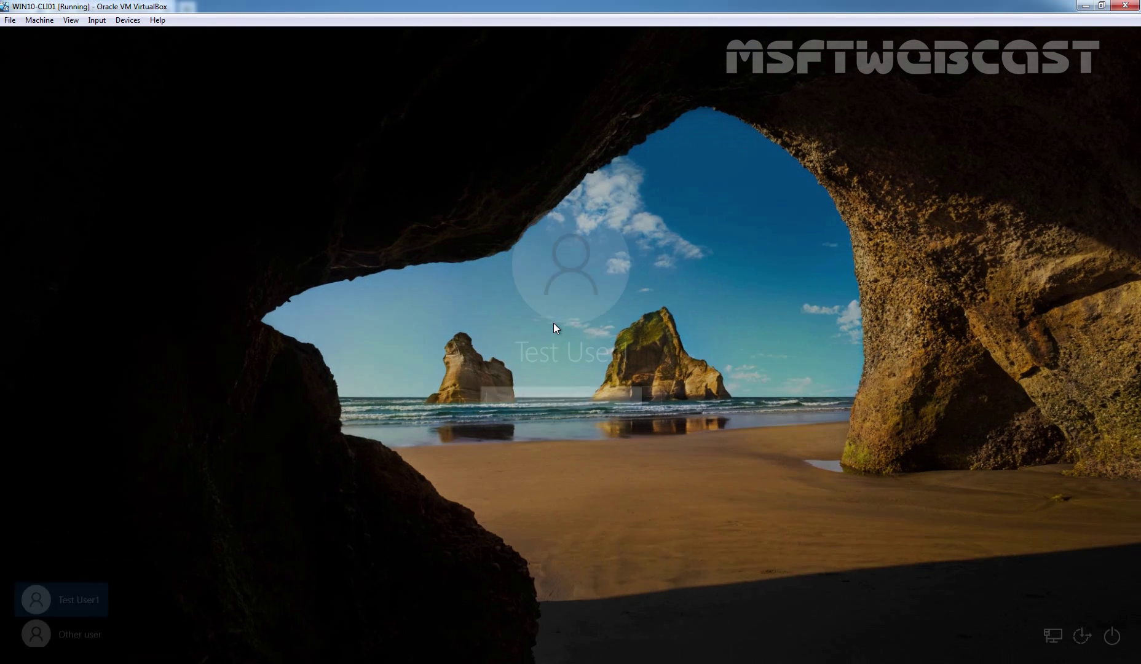
click(82, 632)
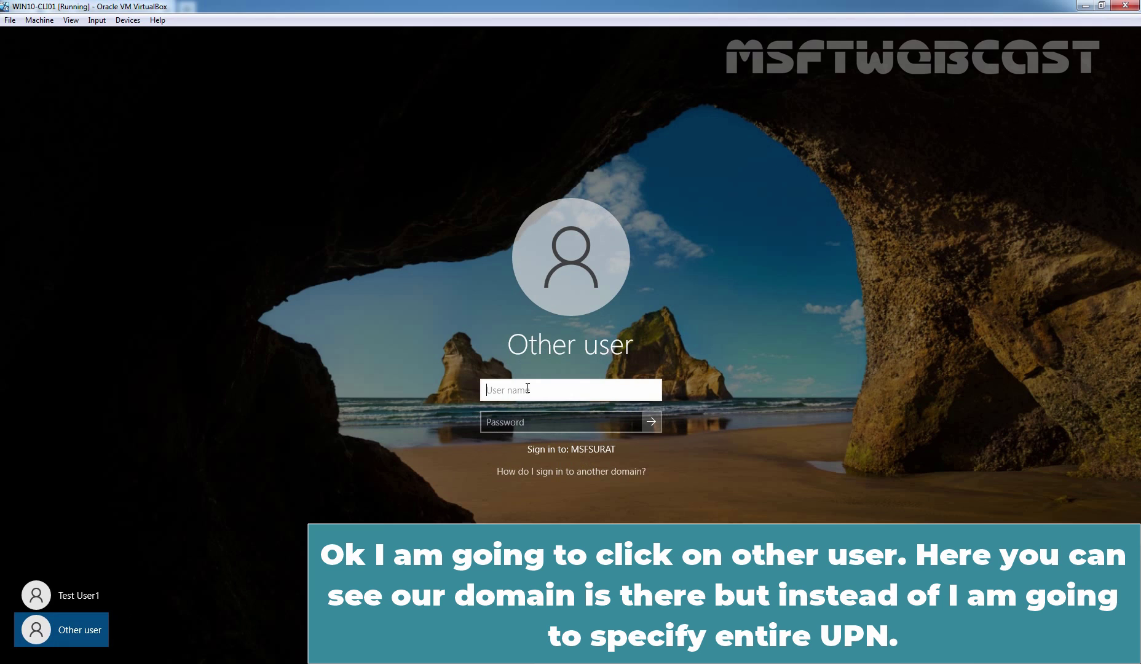
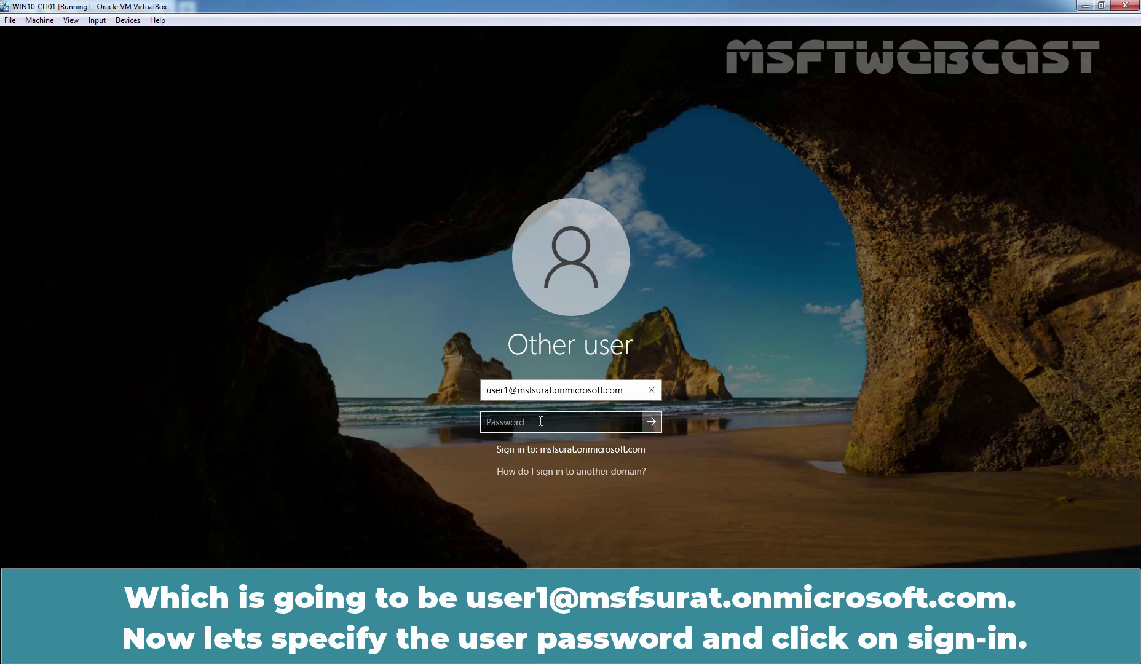
click(540, 421)
text(••••••••)
click(651, 422)
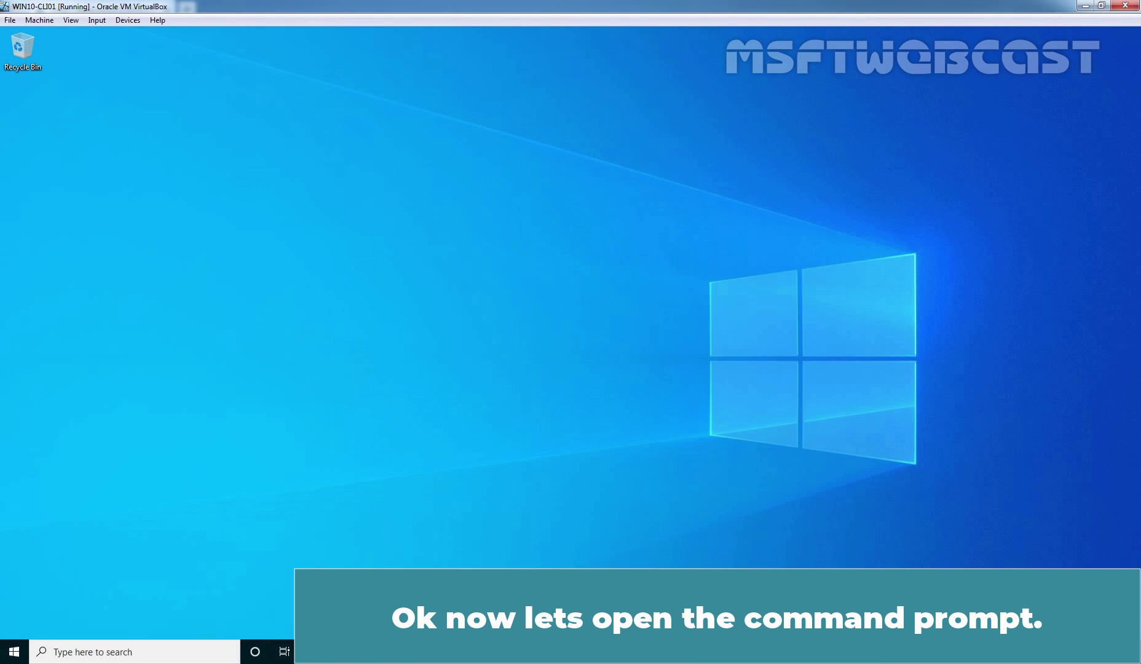
Run dsregcmd /status in a new Command Prompt and select the now-filled MdmUrl through MdmComplianceUrl lines.
key(super+r)
text(cmd)
key(Return)
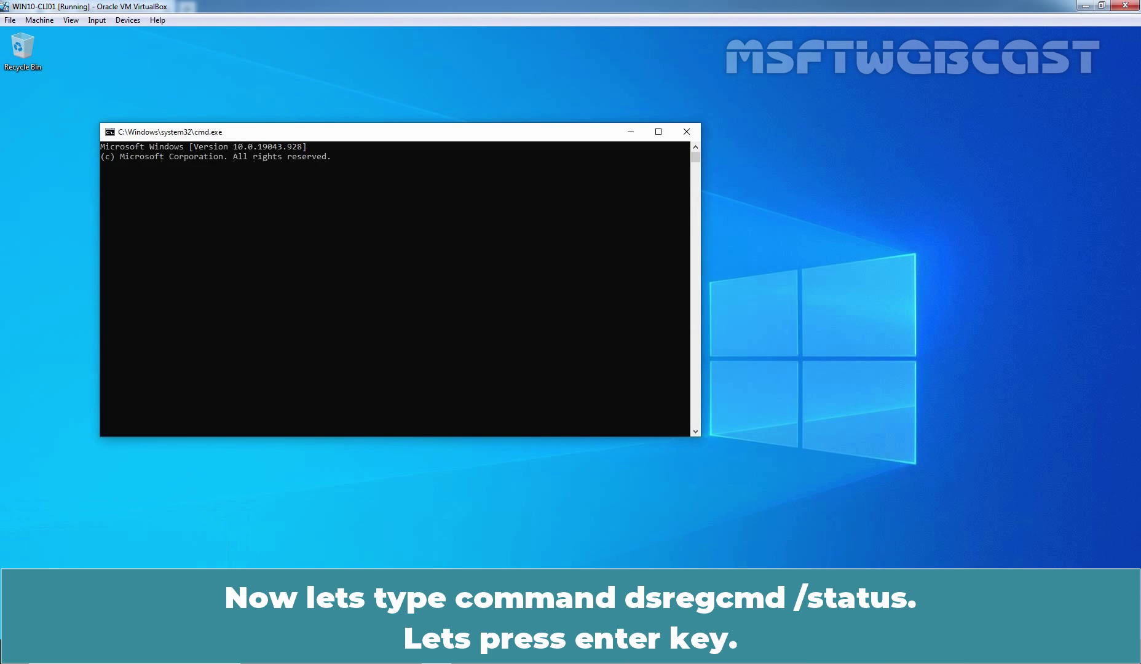
text(dsregcmd /status)
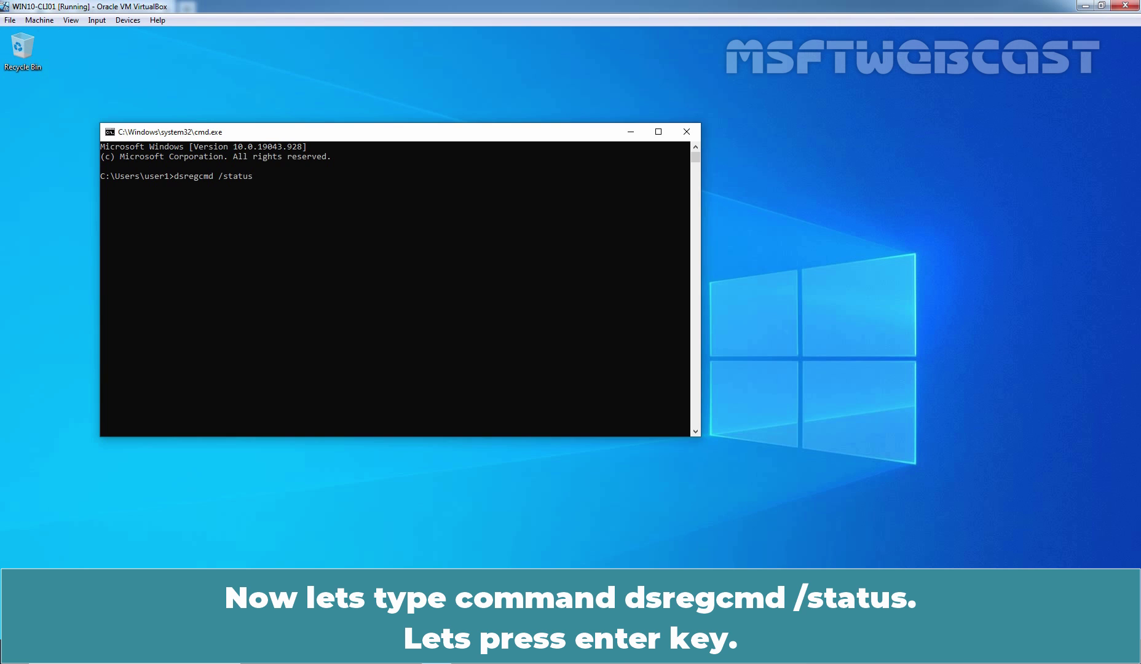
key(Return)
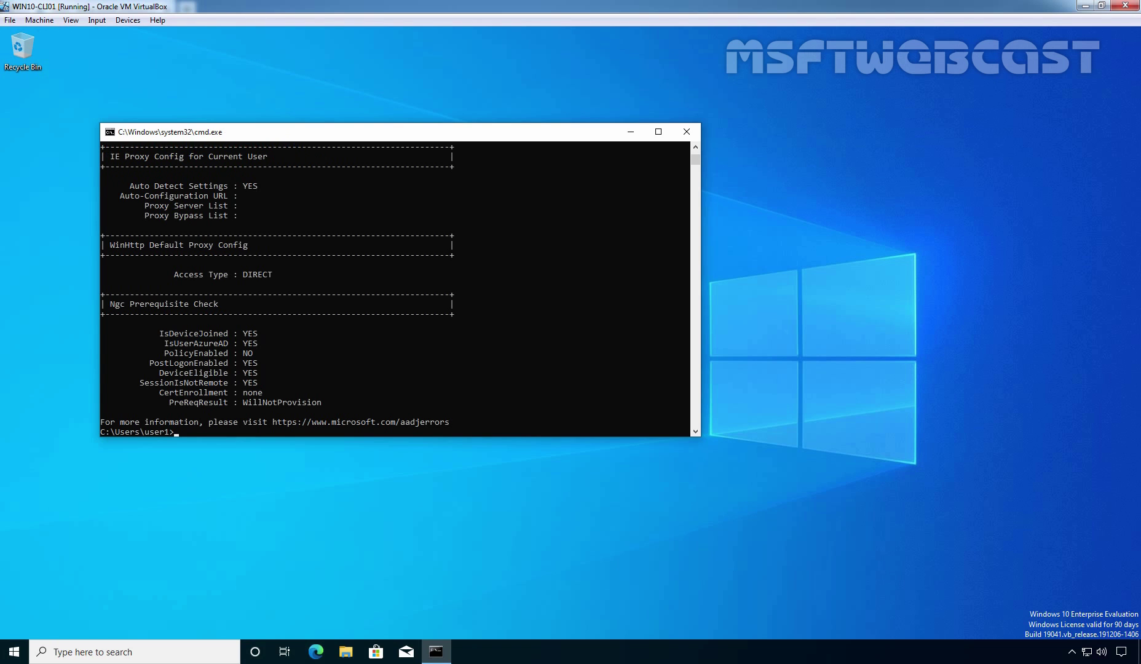
scroll(578, 378, up, 20)
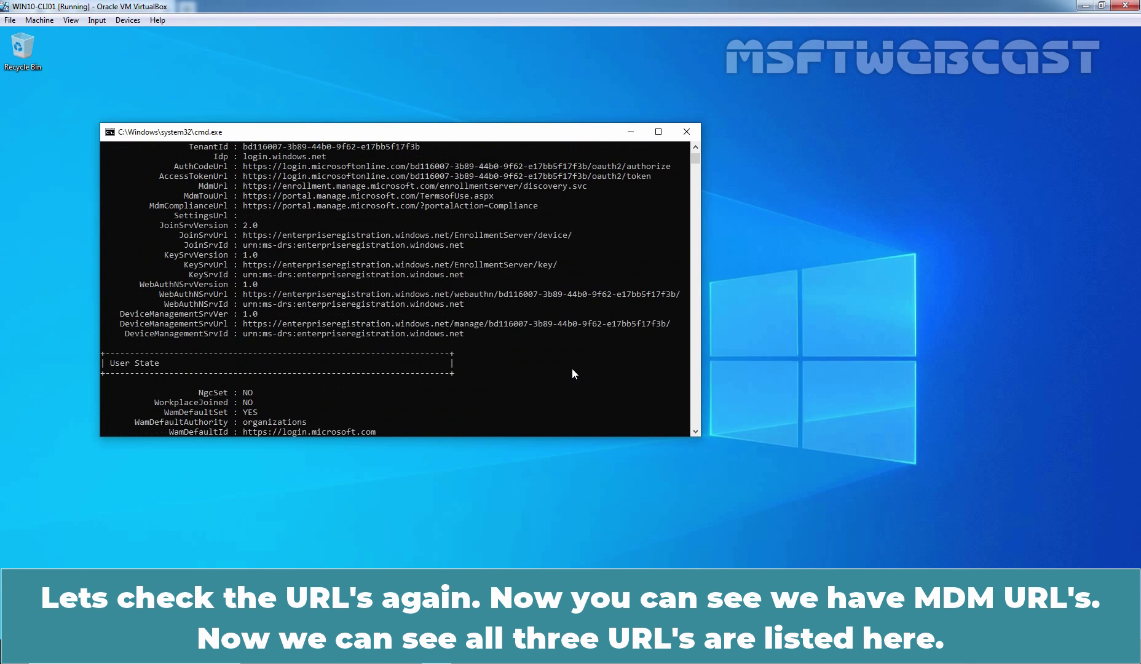
scroll(571, 369, down, 1)
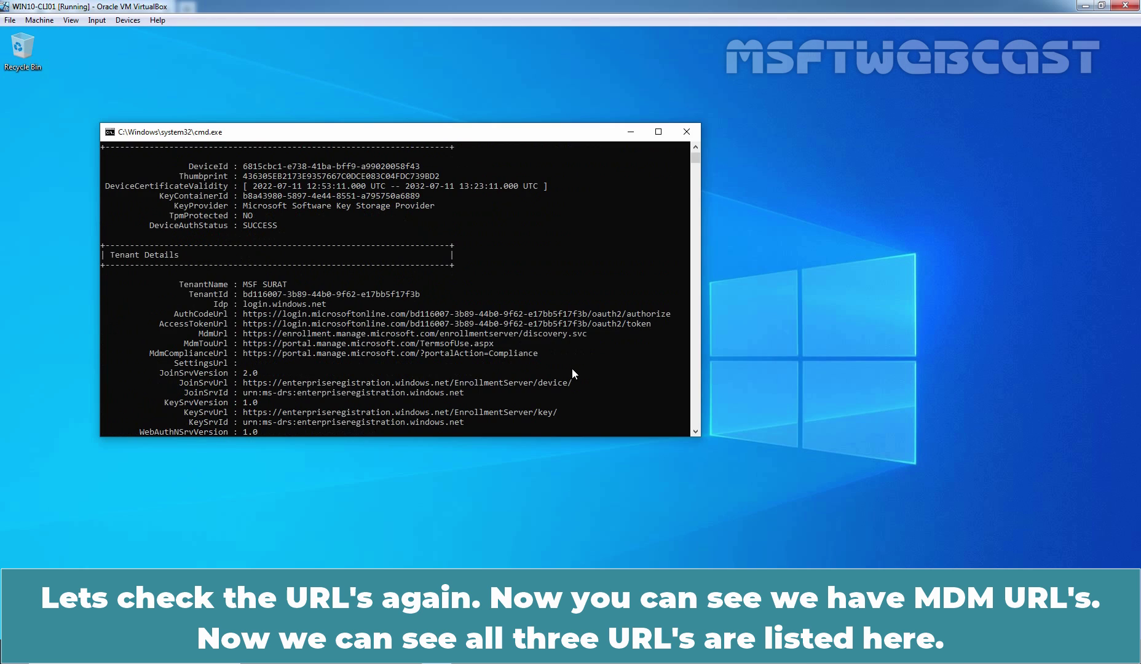
scroll(572, 373, down, 1)
drag(191, 304, 555, 331)
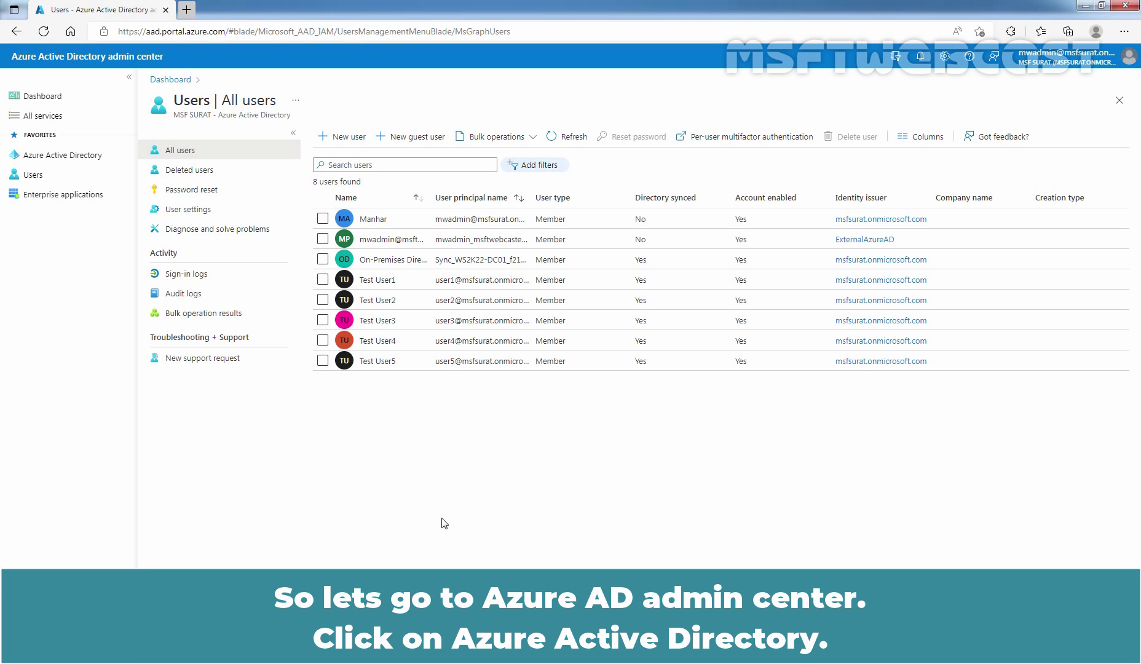
Open All devices and refresh it repeatedly, finding WIN10-CLI01 still at MDM None.
click(66, 158)
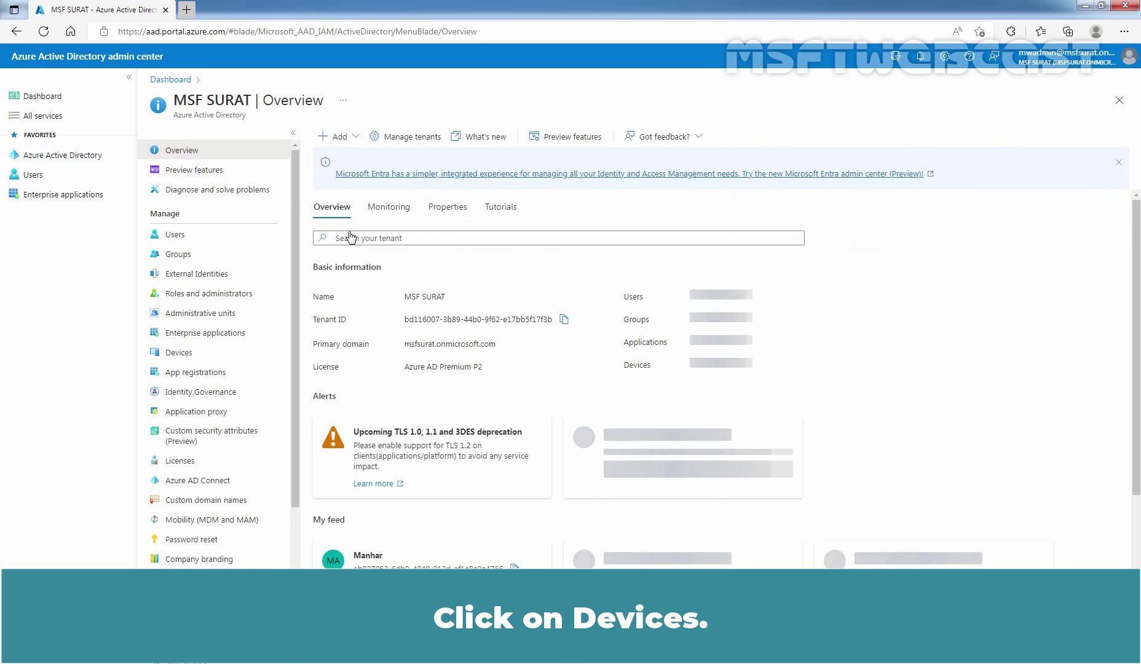
click(181, 352)
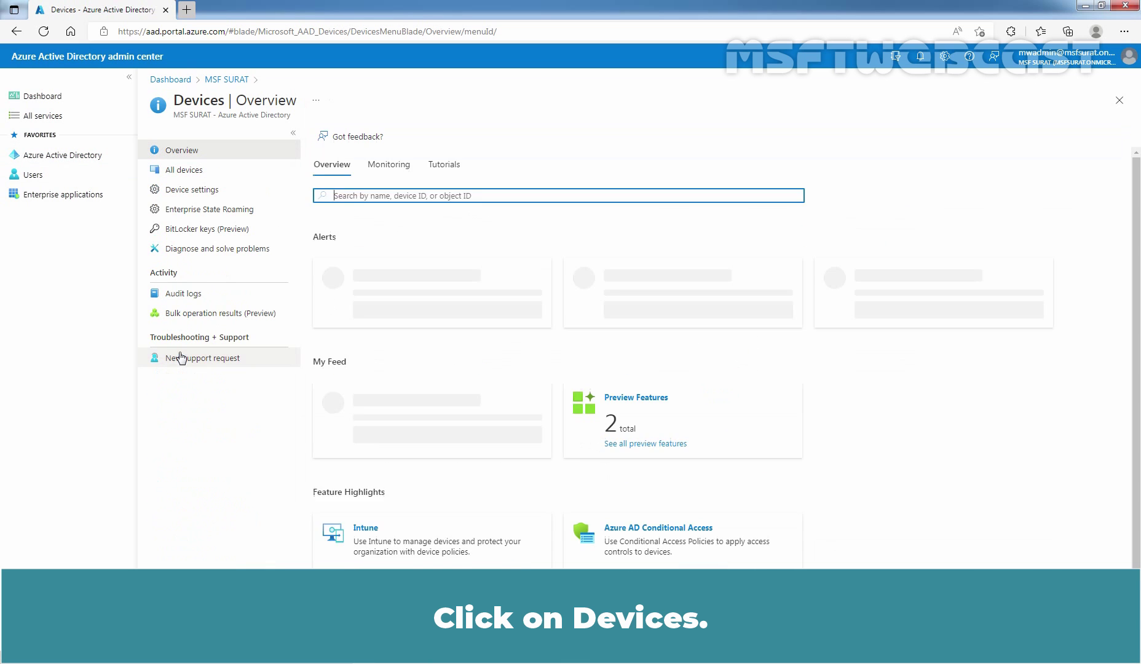
click(183, 176)
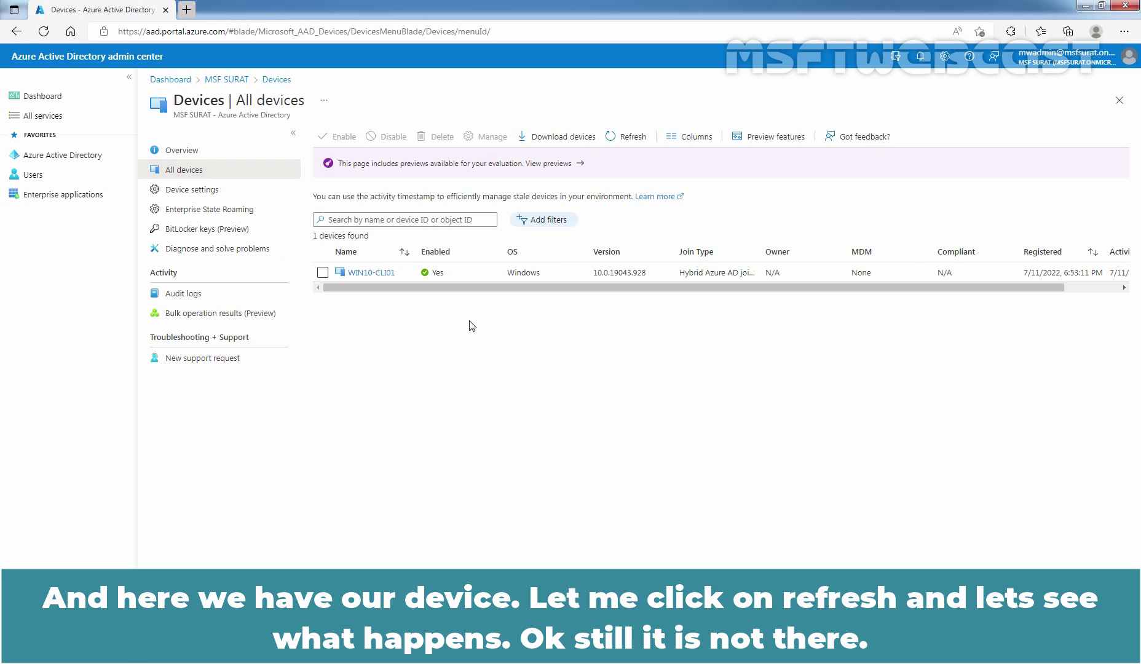
click(634, 137)
click(633, 138)
click(633, 138)
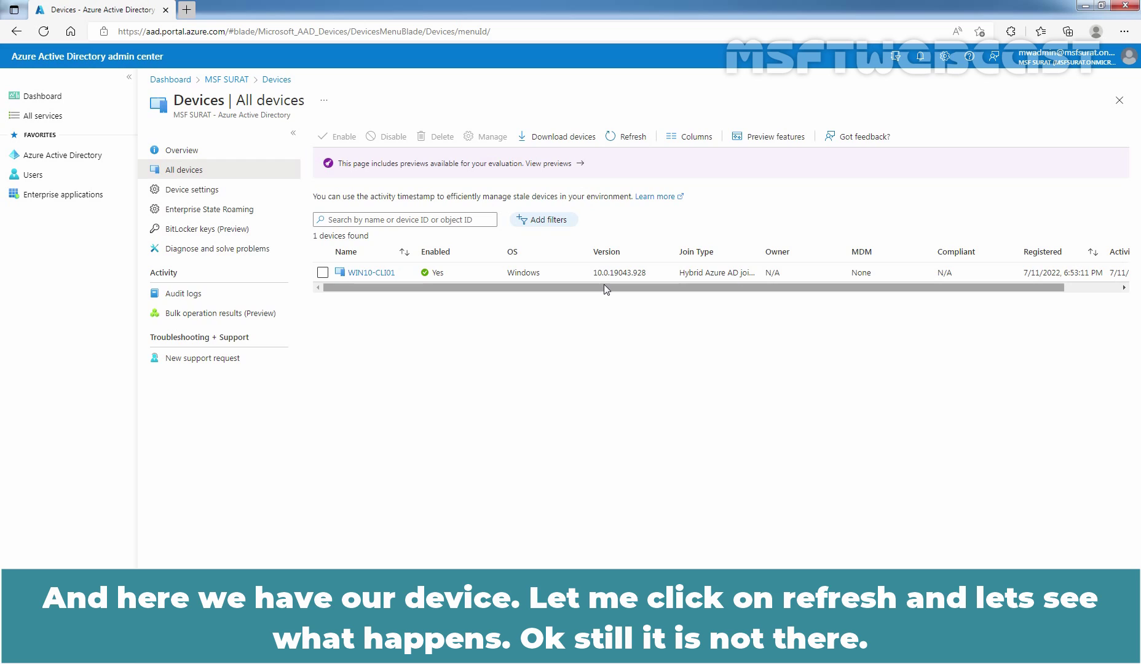
click(630, 139)
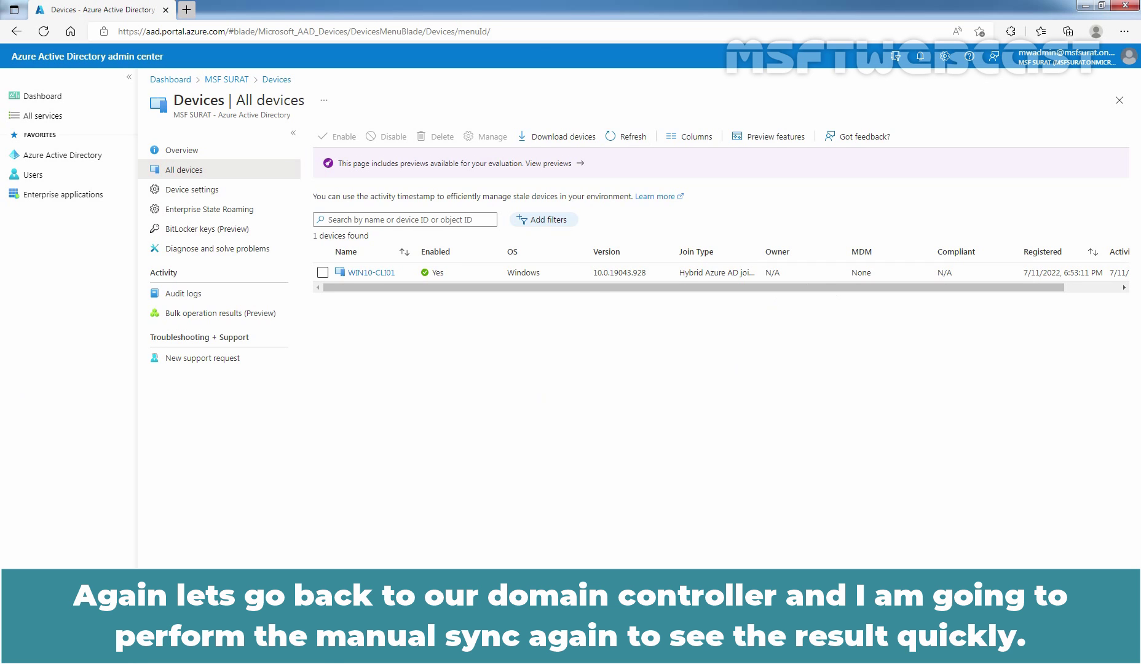
key(alt+Tab)
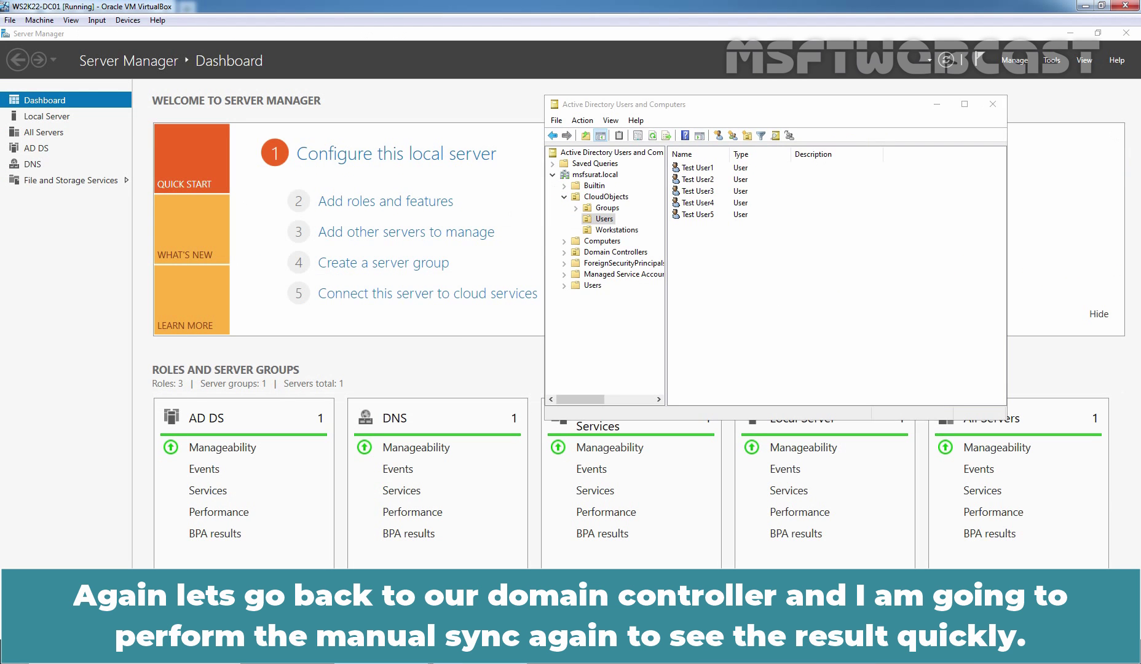
Run Start-ADSyncSyncCycle -PolicyType delta in admin PowerShell, then refresh the Azure device list.
key(super+x)
click(130, 487)
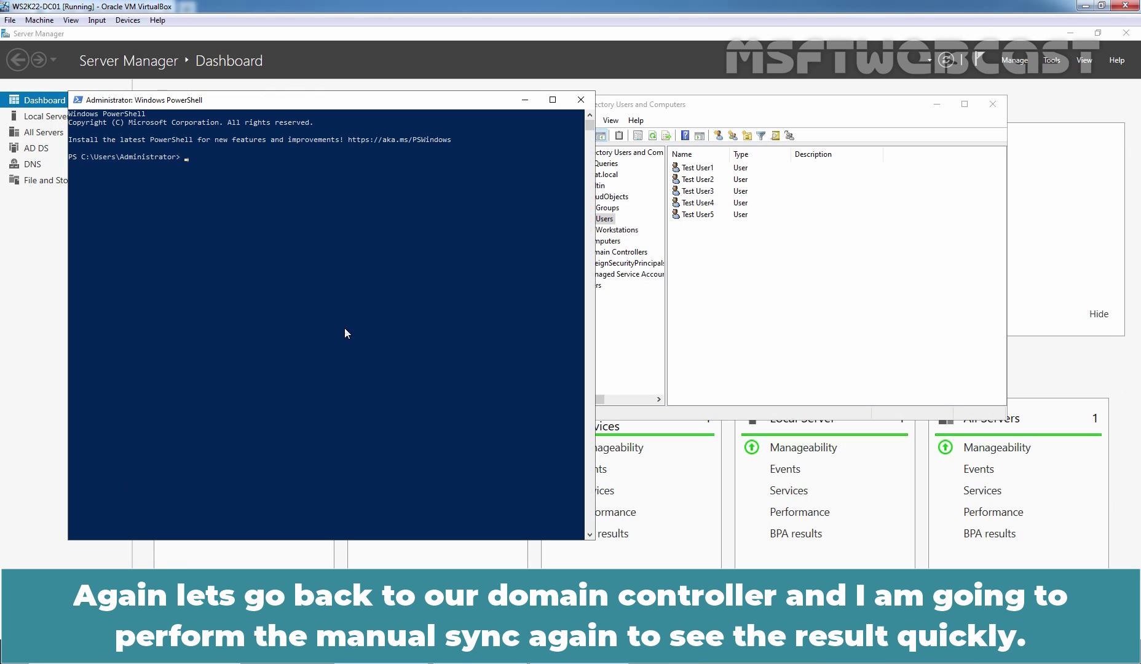
key(ctrl+v)
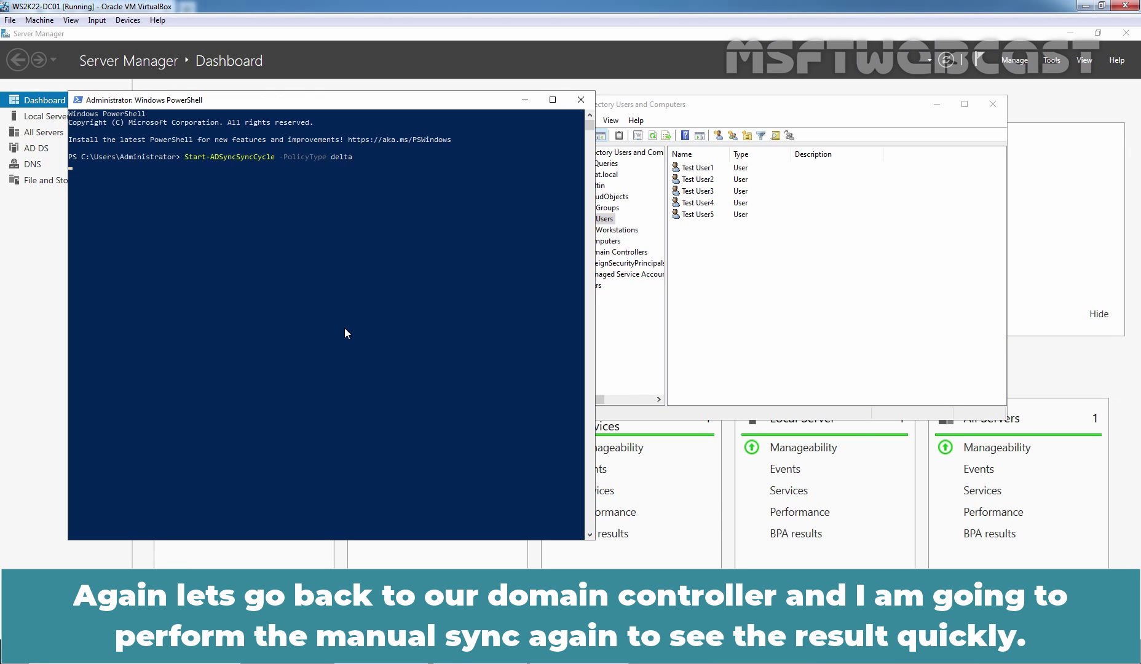
key(Return)
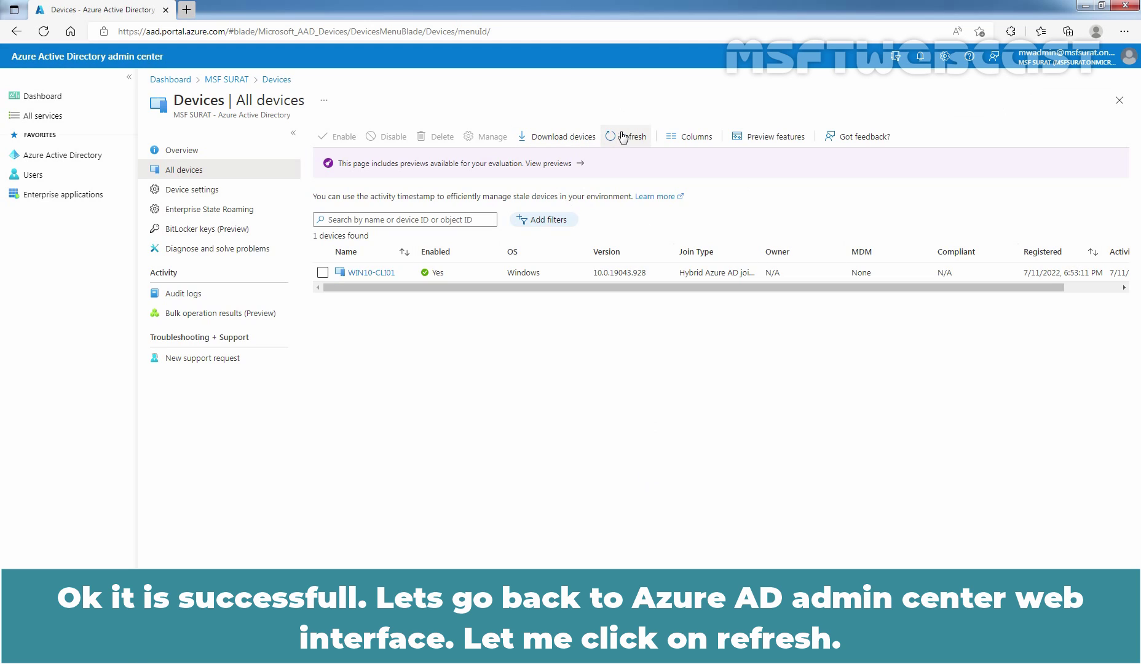
click(623, 136)
click(623, 137)
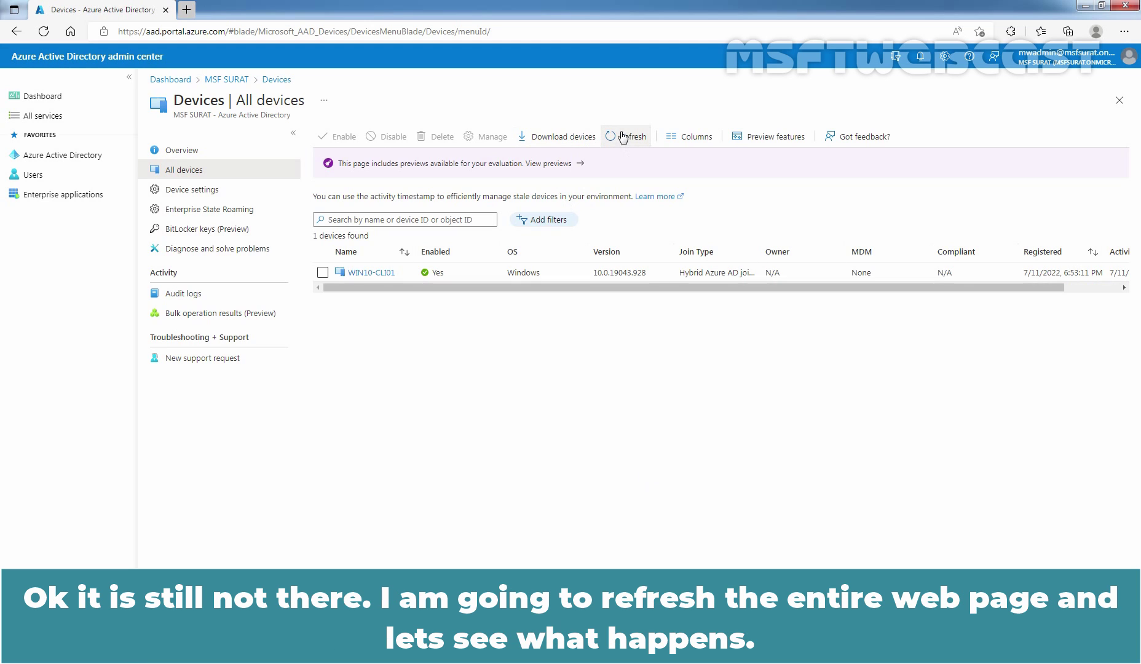
click(44, 32)
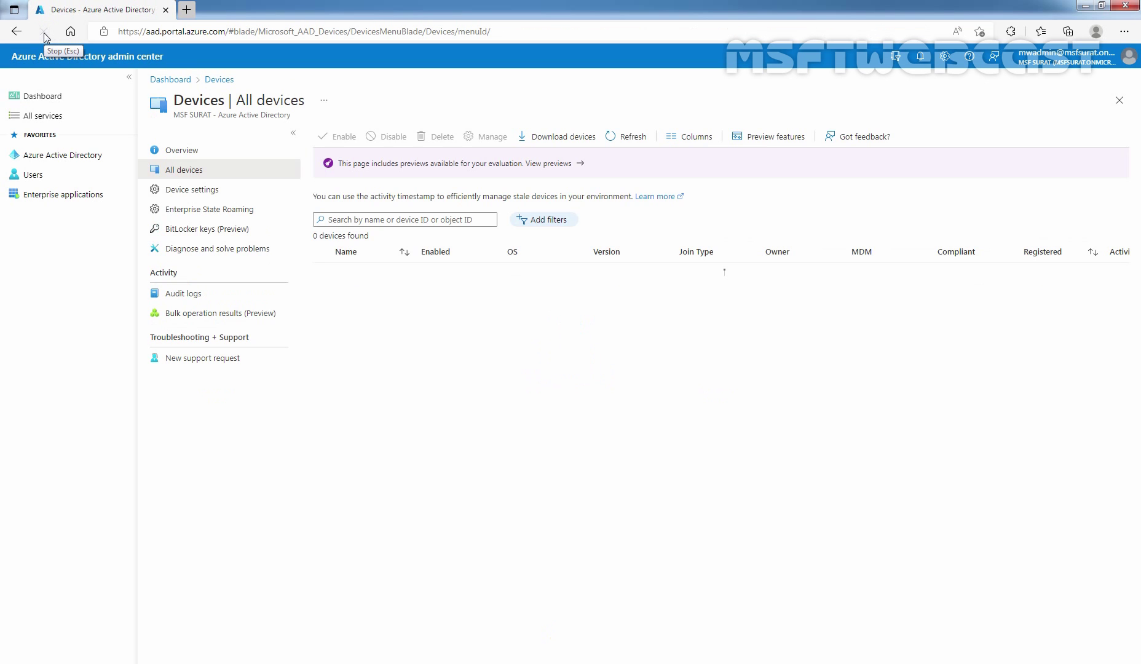
click(627, 138)
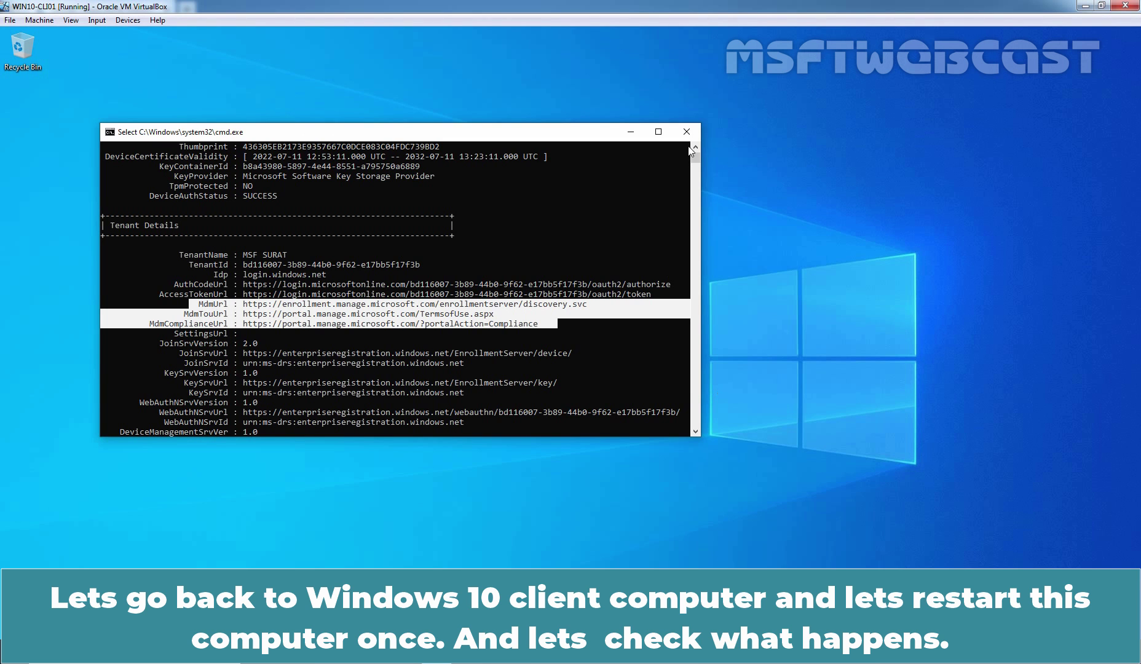
Restart the Windows 10 VM and sign back in as Test User1 with the account password.
click(686, 131)
key(alt+F4)
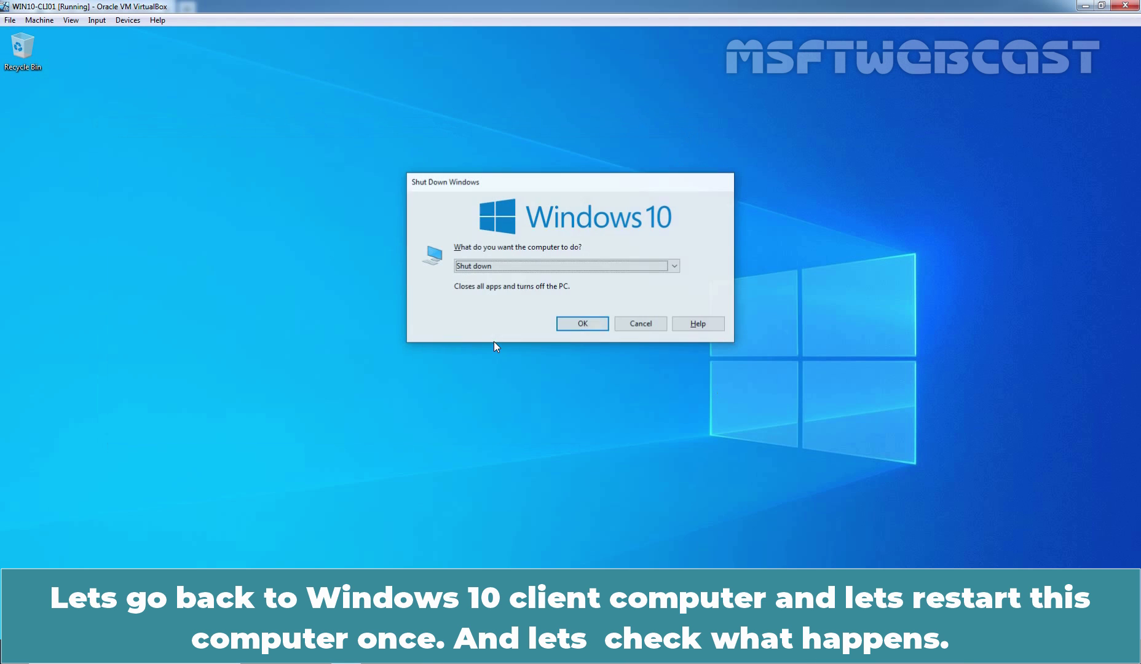
key(Down)
key(Return)
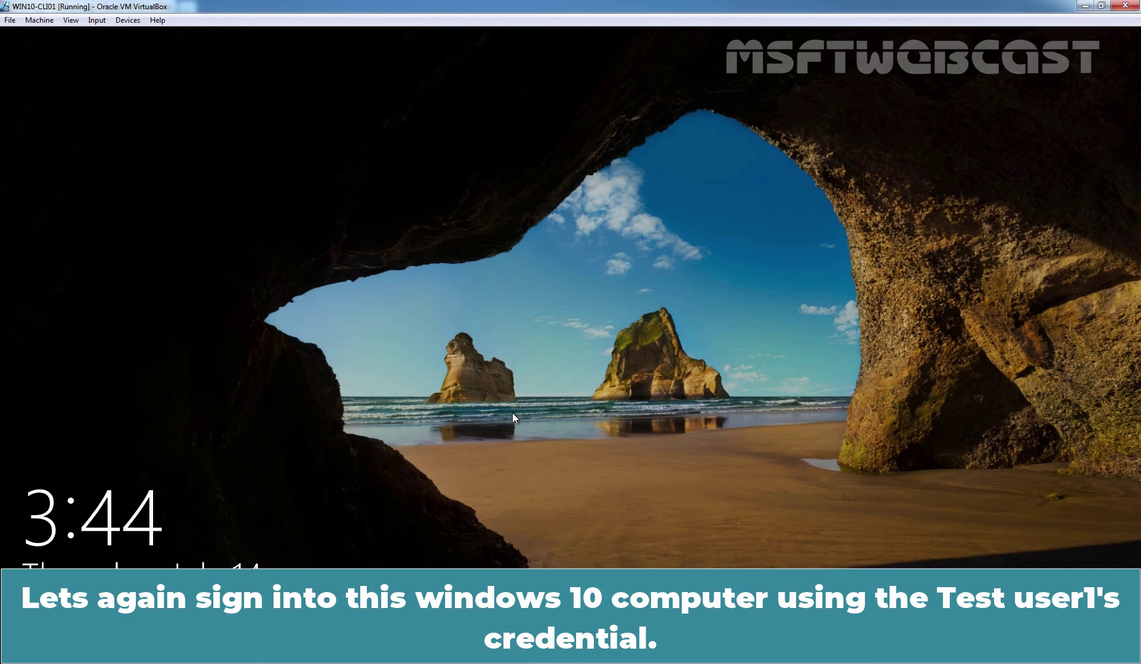
click(513, 416)
text(P)
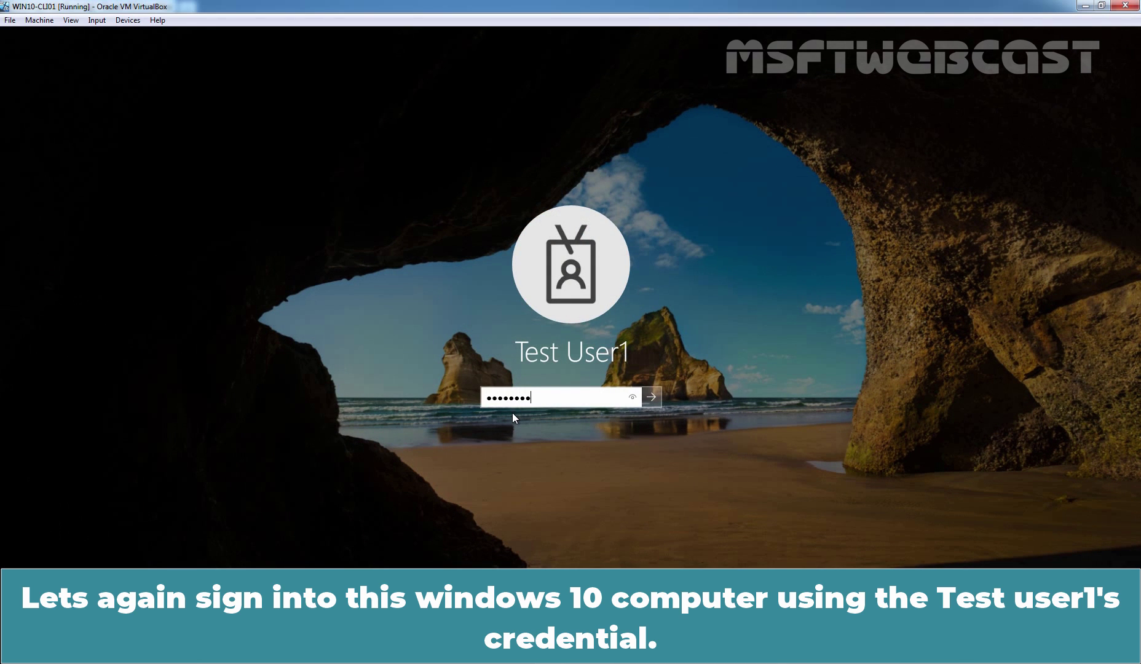
key(Return)
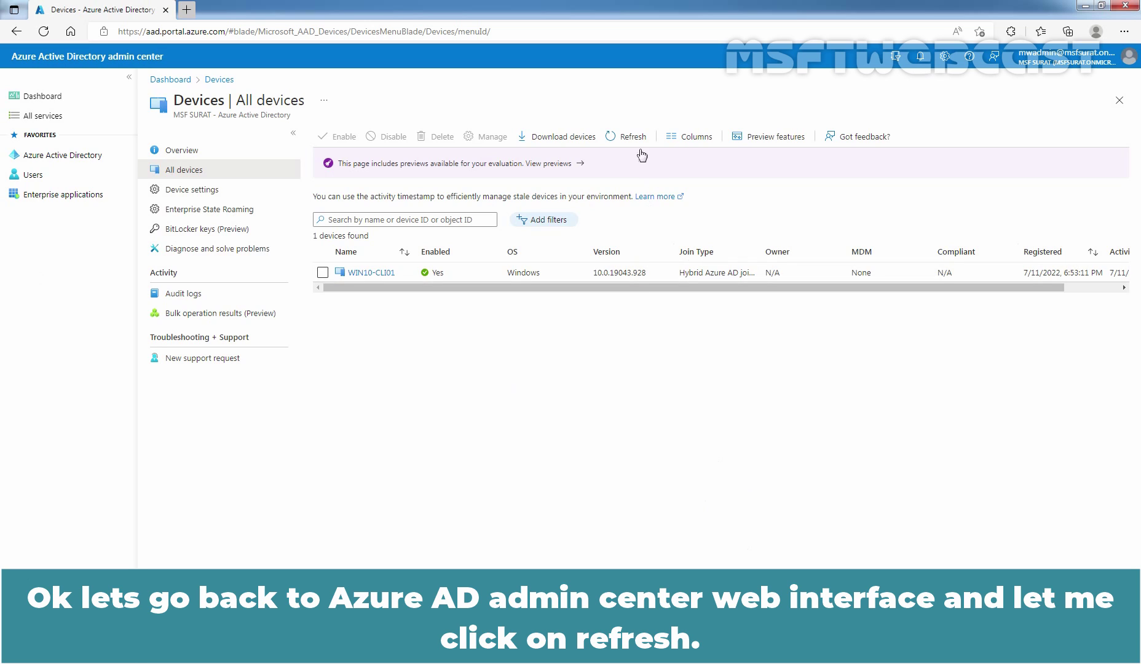
click(632, 137)
click(630, 141)
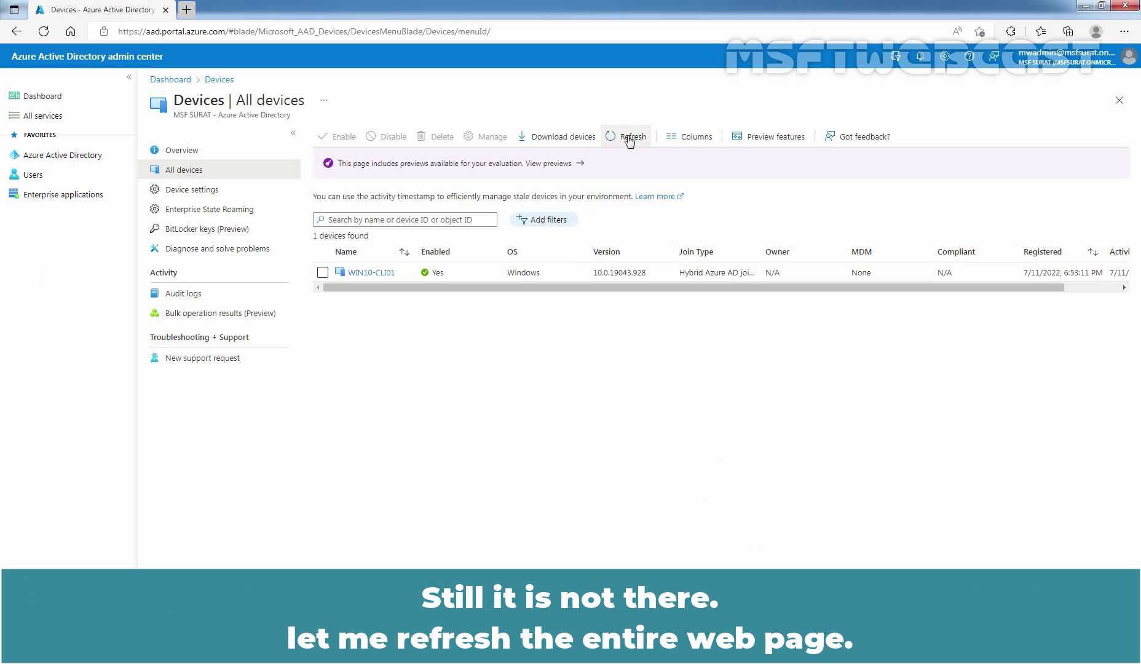
click(43, 33)
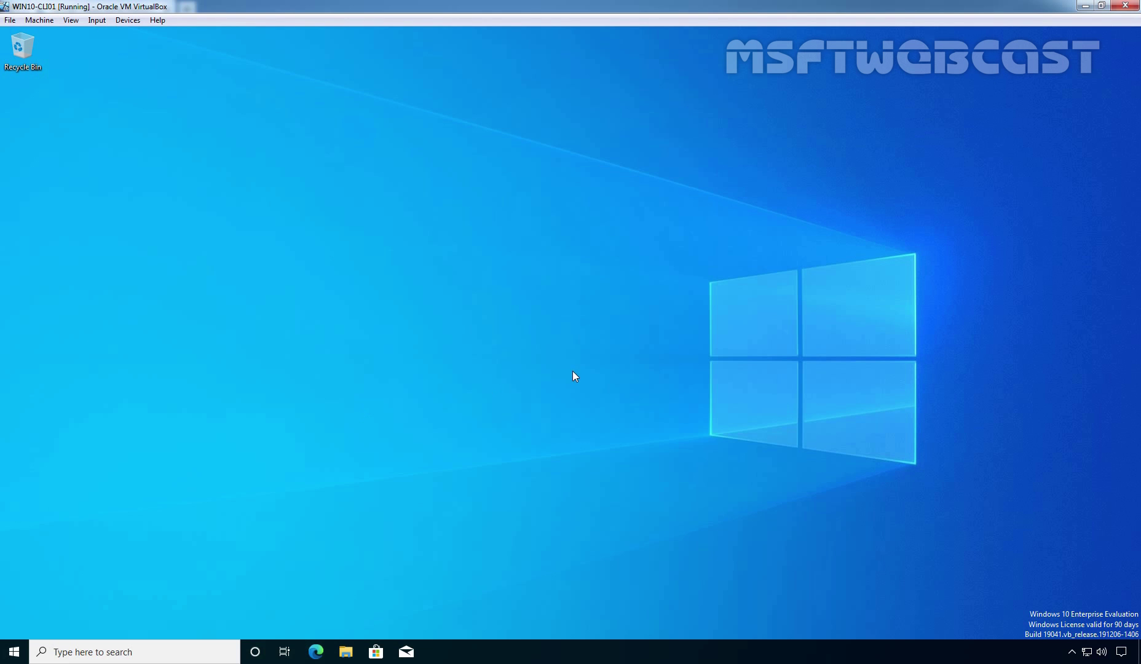
click(14, 651)
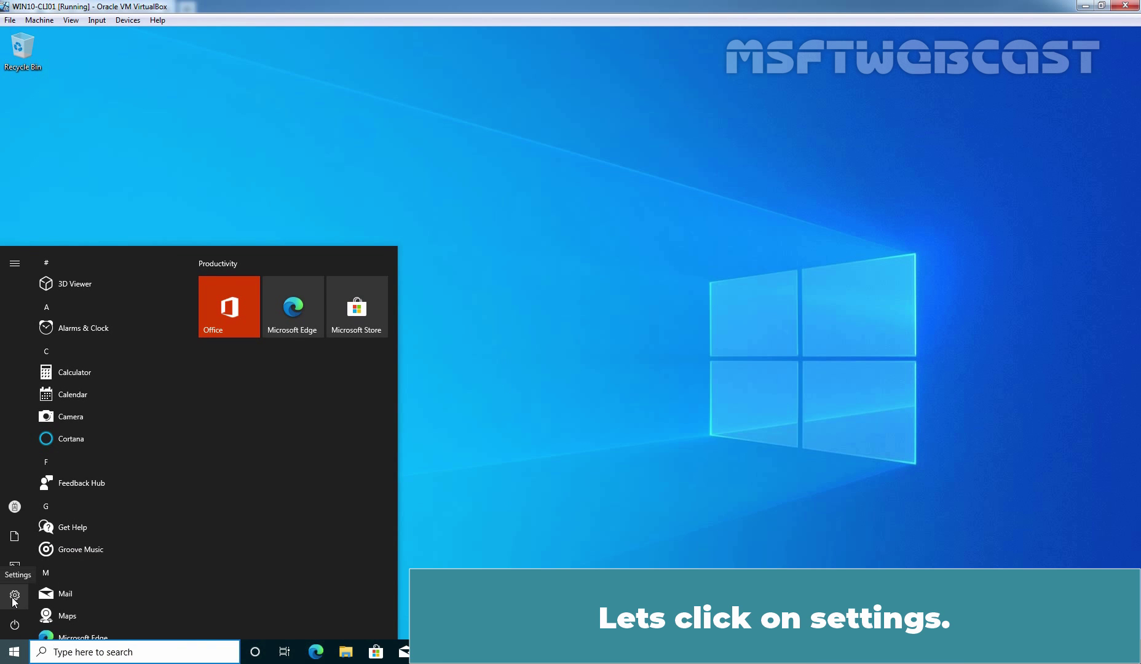
In Accounts > Access work or school, open the MSFSURAT AD domain connection's Info page.
click(14, 599)
click(15, 597)
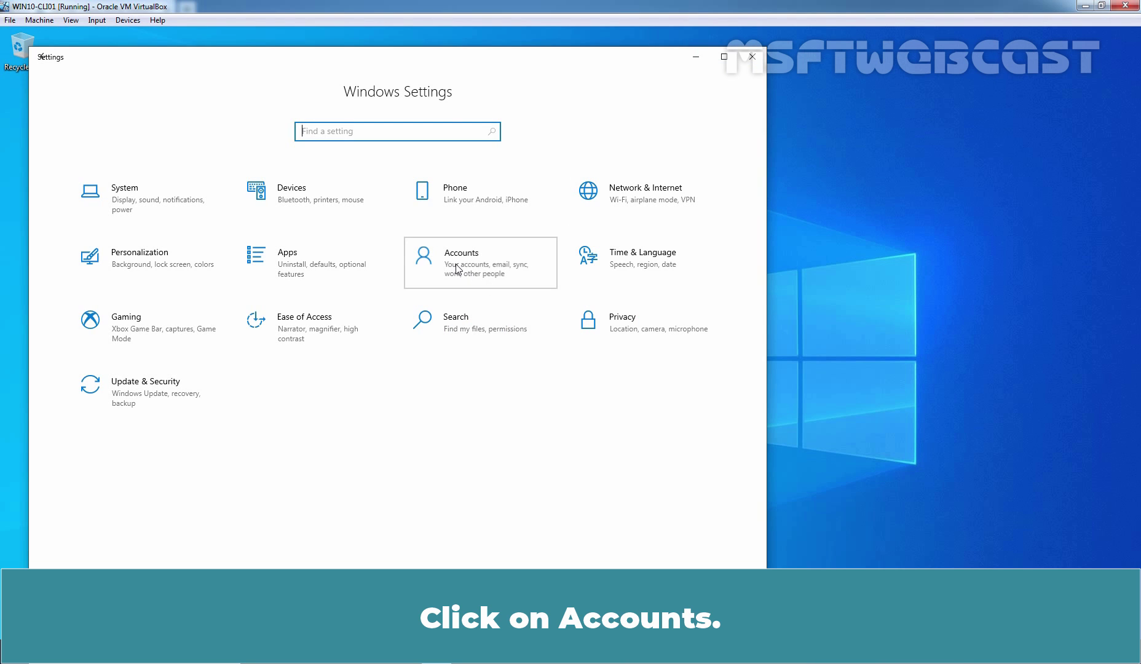
click(456, 270)
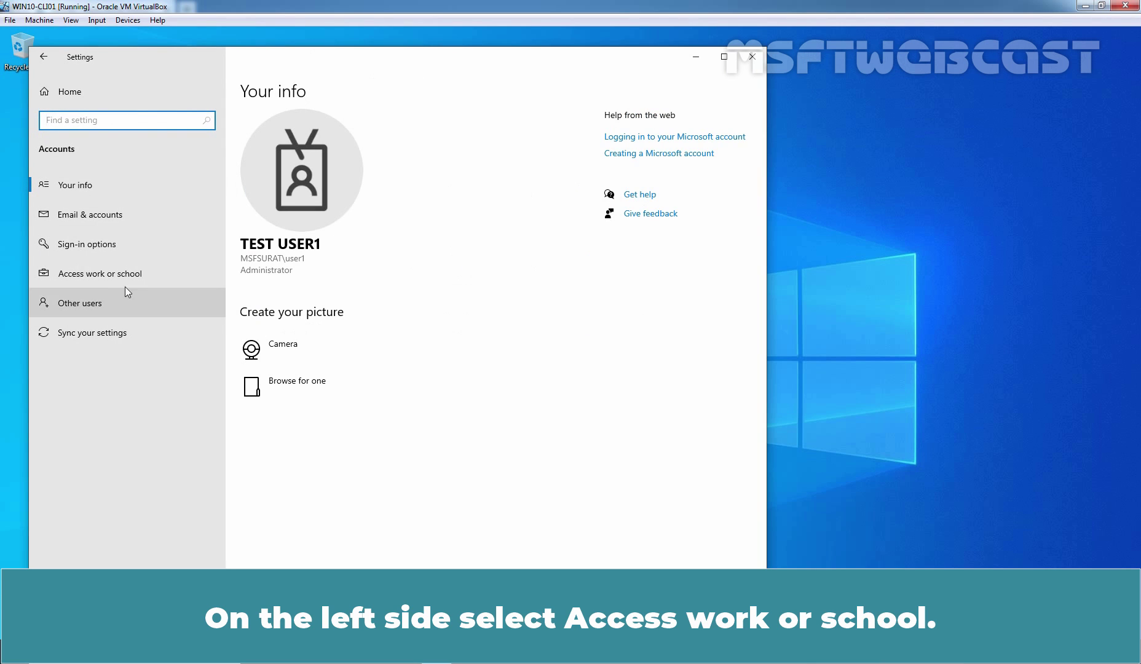
click(92, 275)
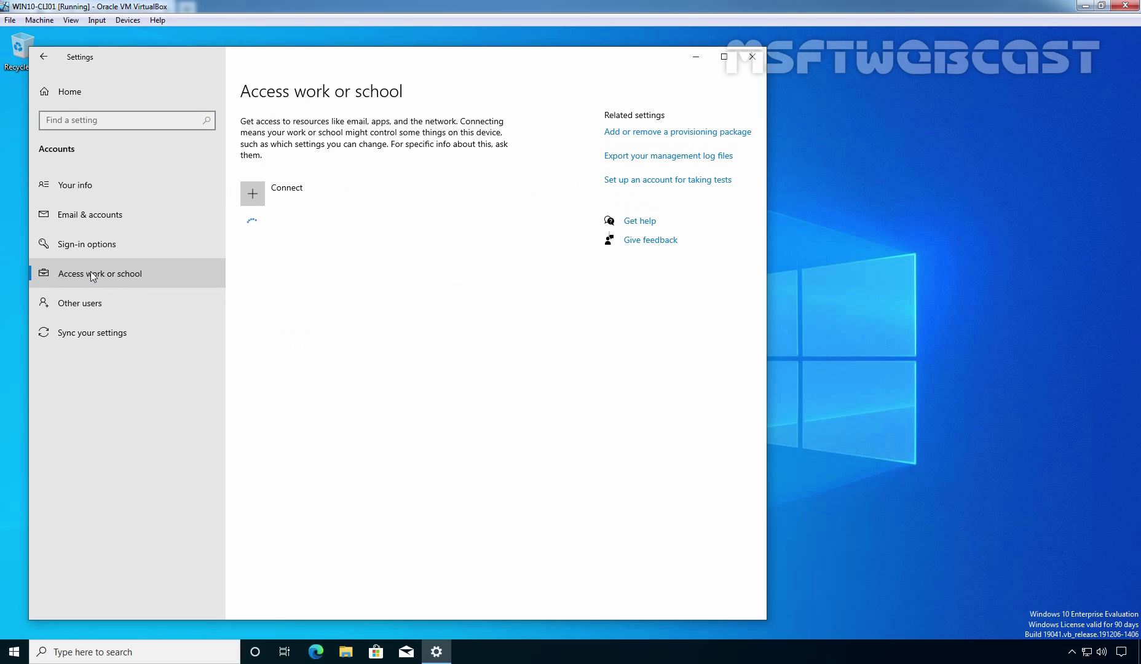
click(346, 232)
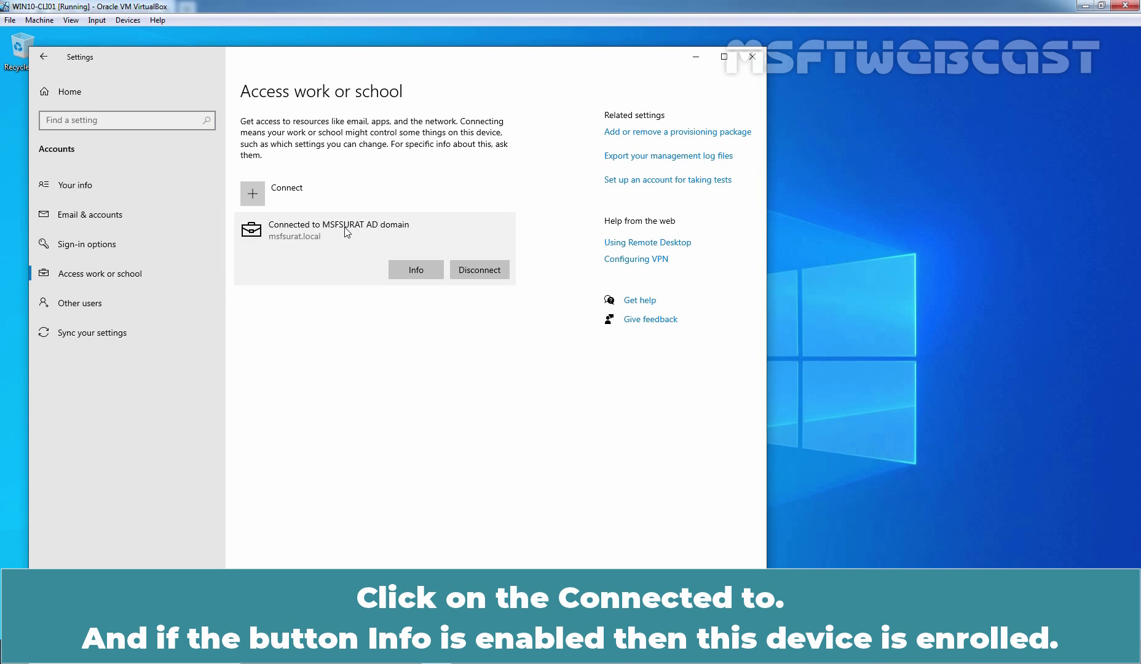
click(416, 270)
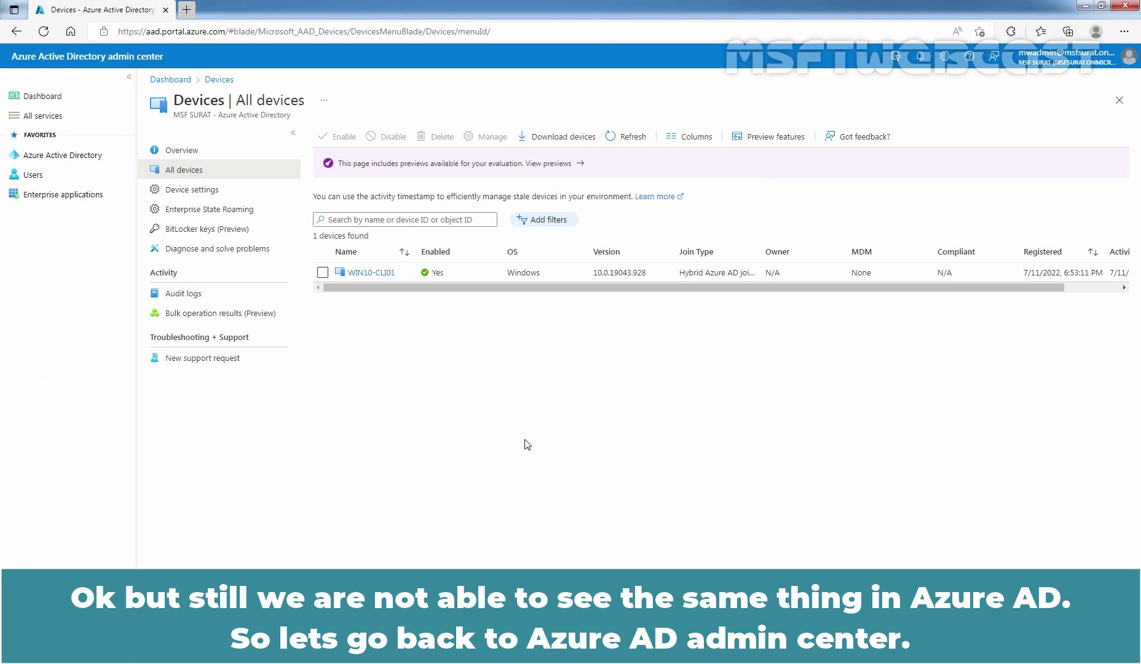
Refresh the All devices list several times, then reload the whole portal page.
click(627, 138)
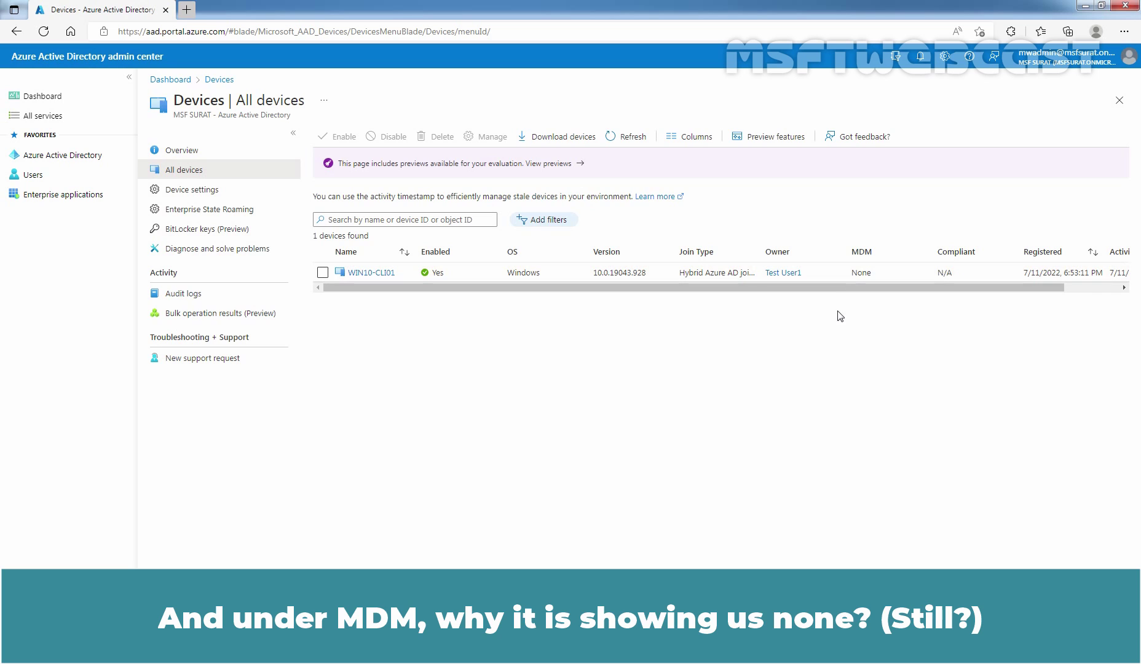
click(633, 136)
click(636, 136)
click(636, 137)
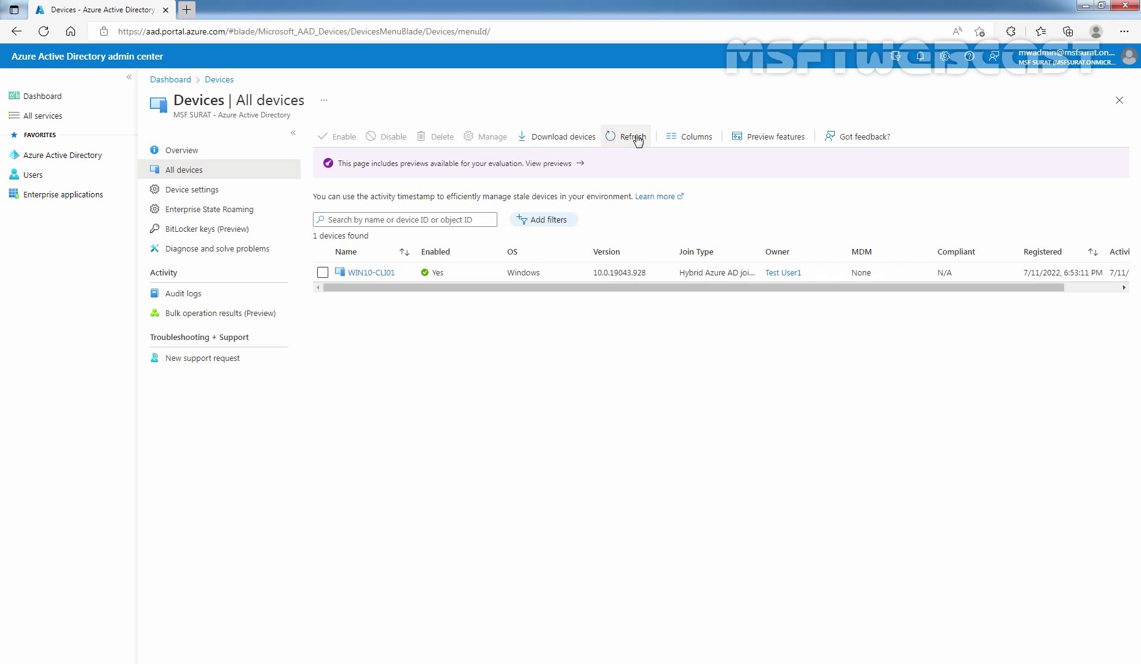
click(43, 32)
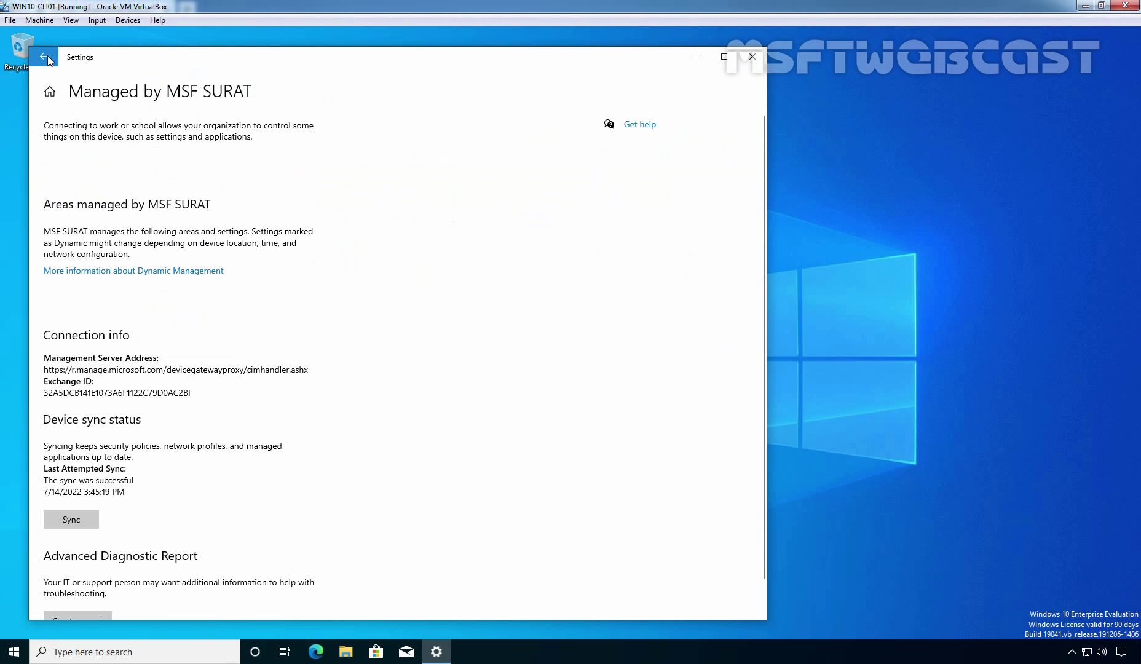
Reopen the MSFSURAT connection's Info page and run Sync, succeeding at 3:46:44 PM.
click(44, 56)
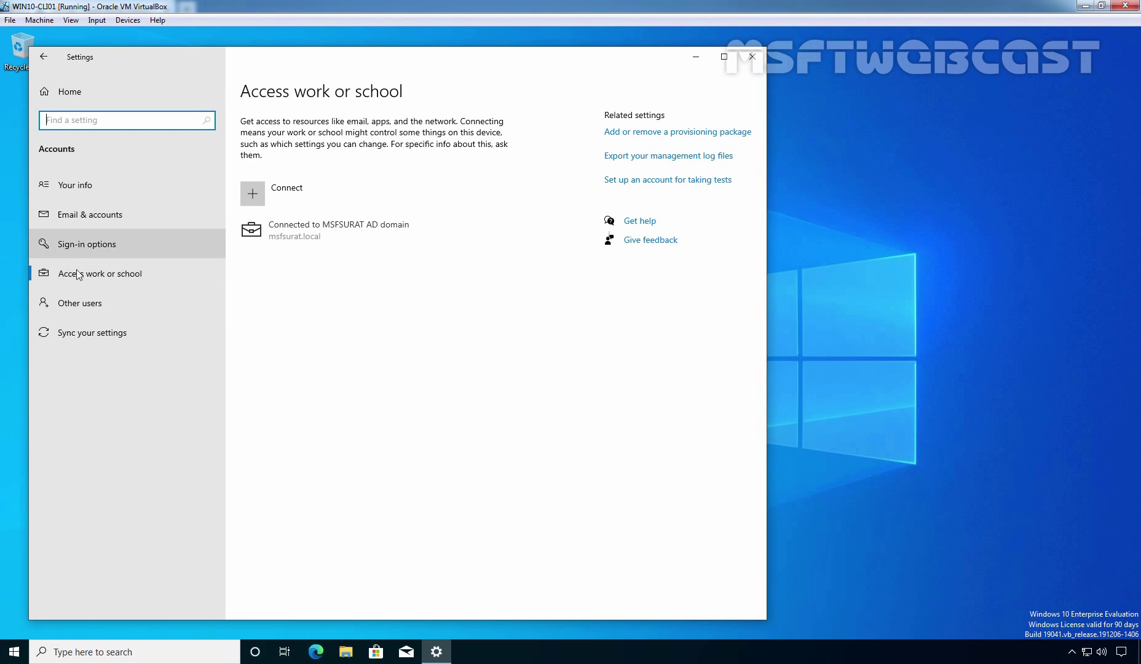
click(344, 228)
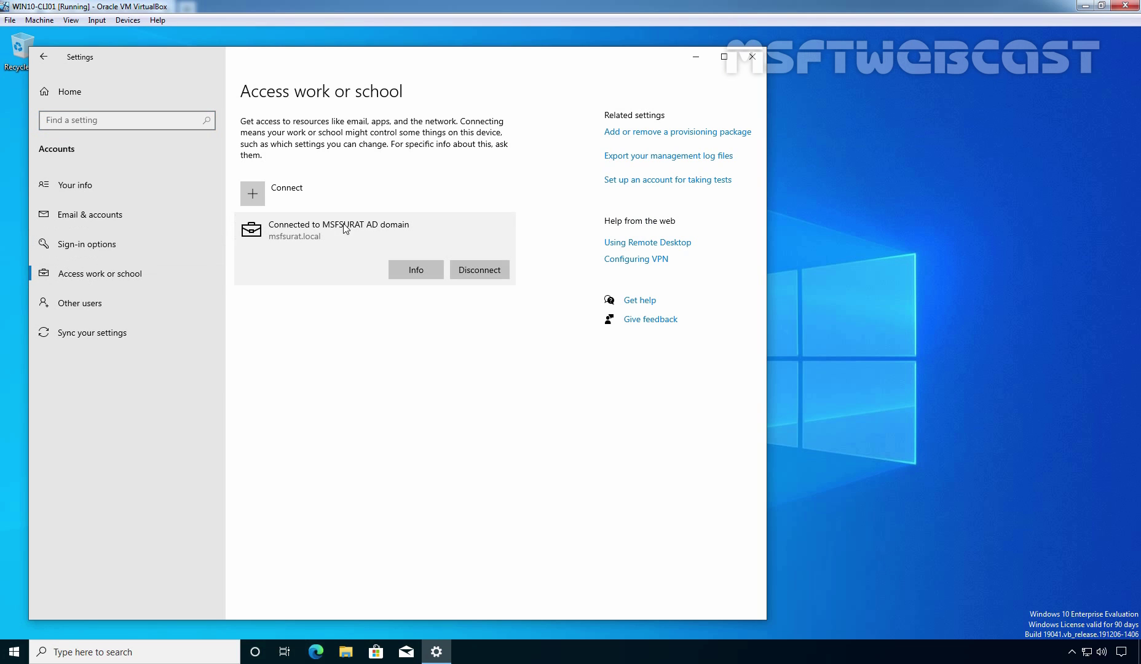
click(416, 270)
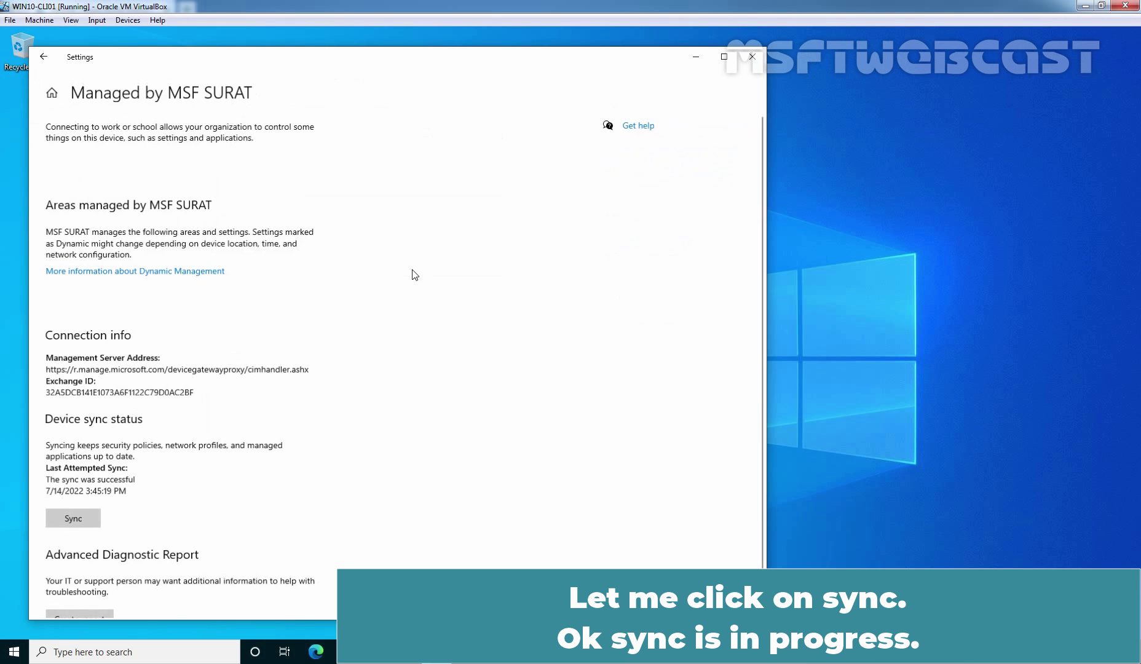
scroll(393, 326, down, 1)
click(65, 485)
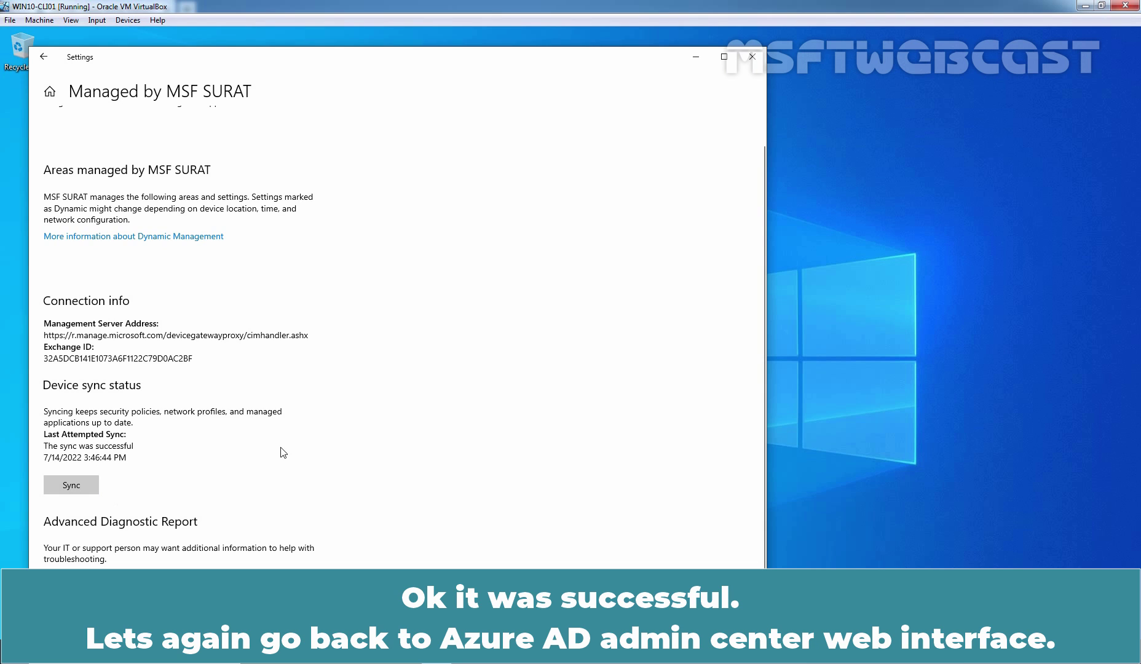
In the Azure portal, refresh All devices and reload the page to update WIN10-CLI01's status.
key(alt+Tab)
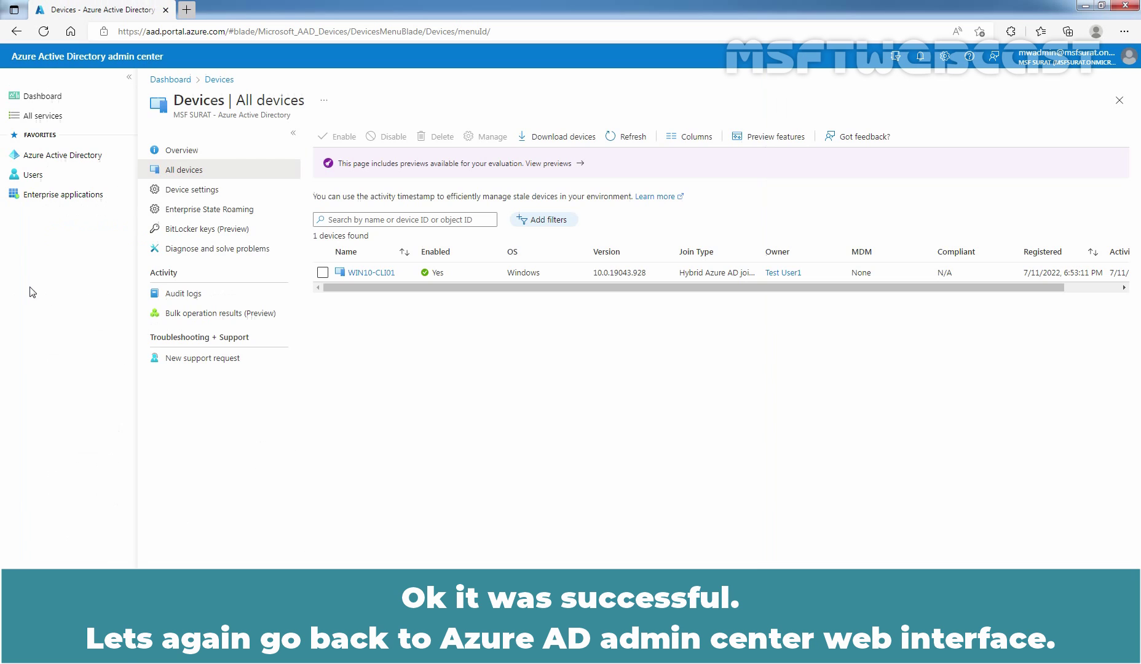
click(625, 144)
click(46, 30)
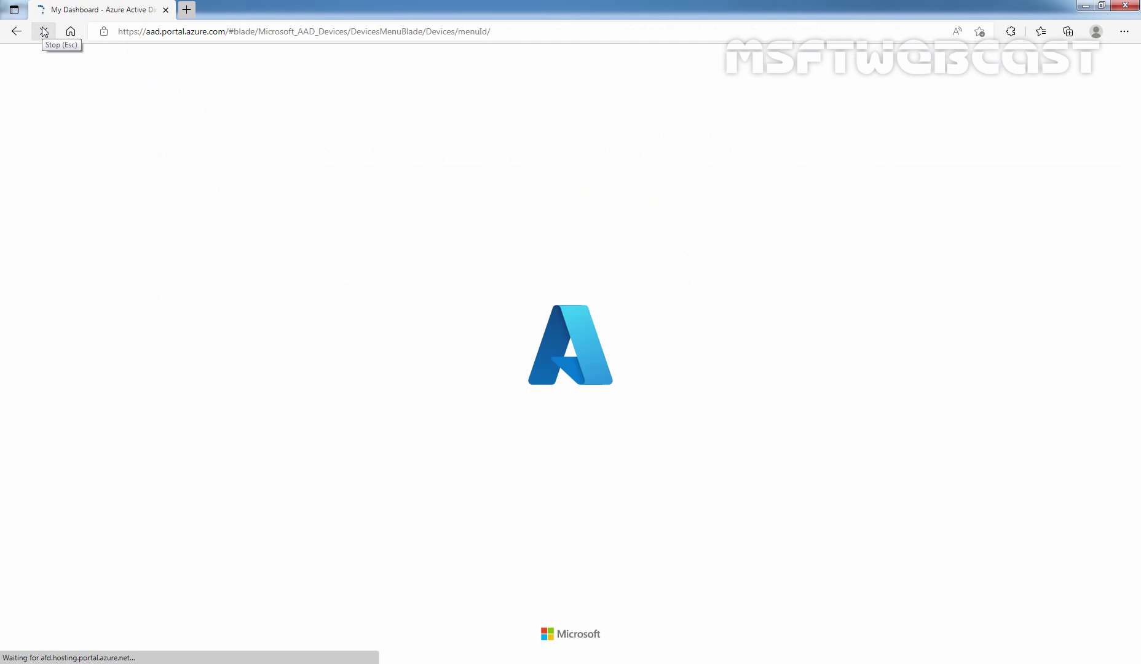